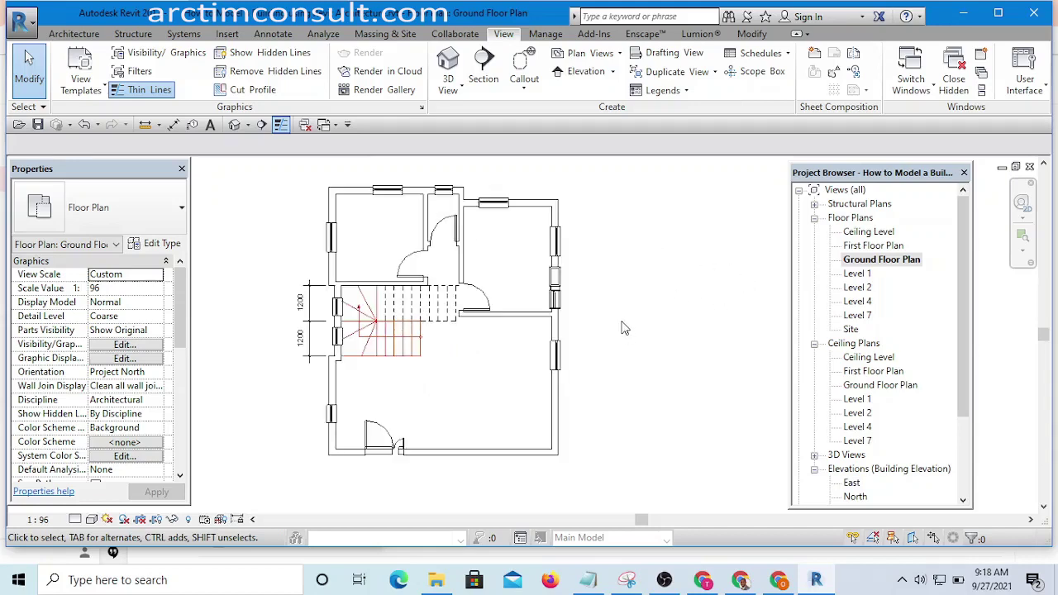
Zoom and pan around the Ground Floor Plan to inspect the finished room labels.
{"action": "scroll", "coordinate": [673, 302], "scroll_direction": "down", "scroll_amount": 3}
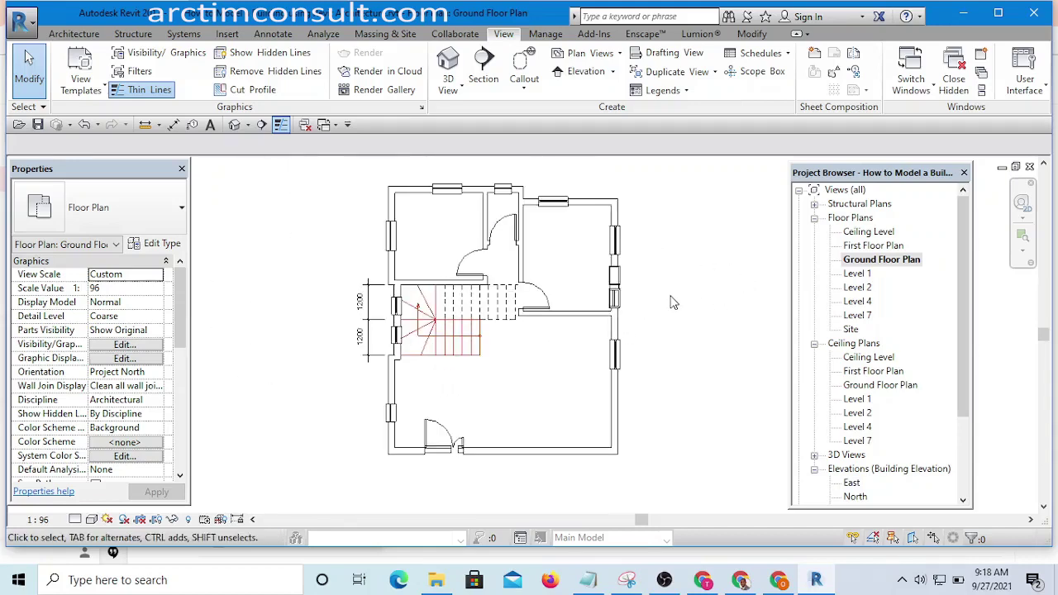
{"action": "scroll", "coordinate": [674, 305], "scroll_direction": "up", "scroll_amount": 1}
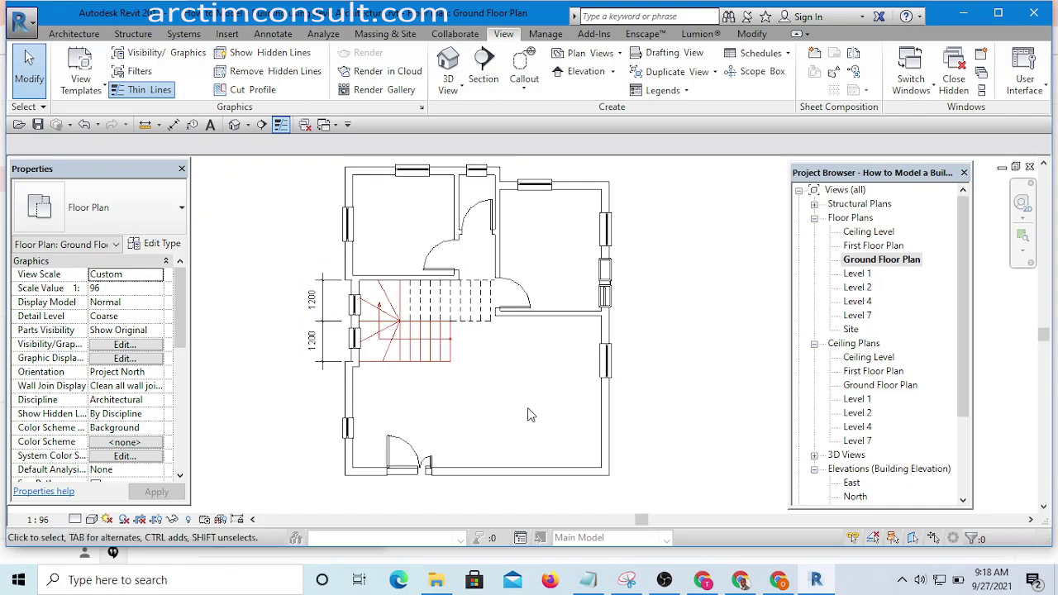
{"action": "scroll", "coordinate": [669, 331], "scroll_direction": "up", "scroll_amount": 1}
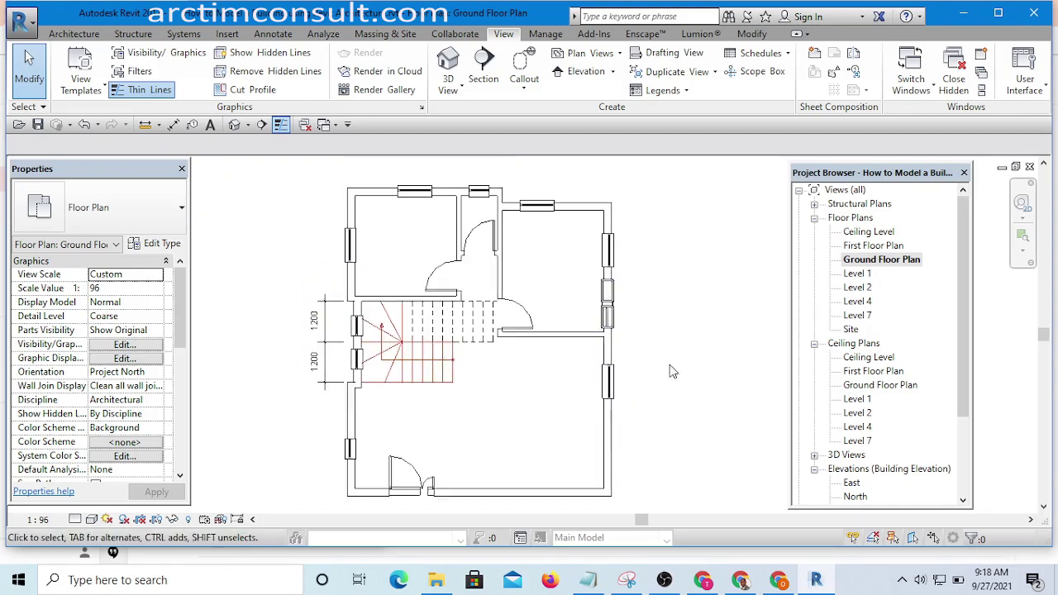
{"action": "scroll", "coordinate": [661, 355], "scroll_direction": "down", "scroll_amount": 2}
{"action": "scroll", "coordinate": [622, 336], "scroll_direction": "up", "scroll_amount": 4}
{"action": "scroll", "coordinate": [628, 337], "scroll_direction": "down", "scroll_amount": 5}
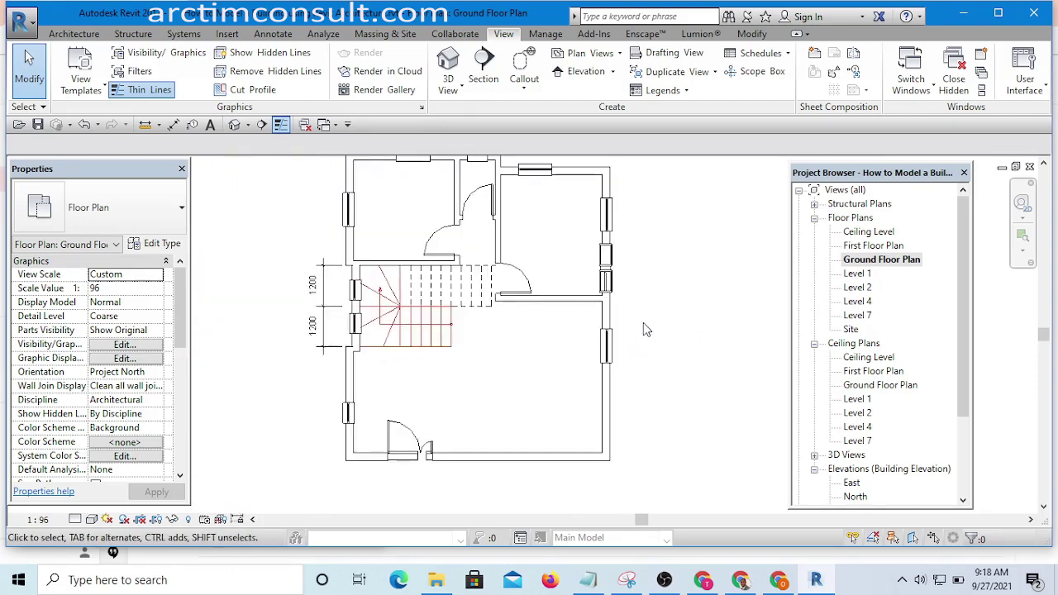
{"action": "scroll", "coordinate": [648, 259], "scroll_direction": "up", "scroll_amount": 1}
{"action": "scroll", "coordinate": [649, 259], "scroll_direction": "up", "scroll_amount": 1}
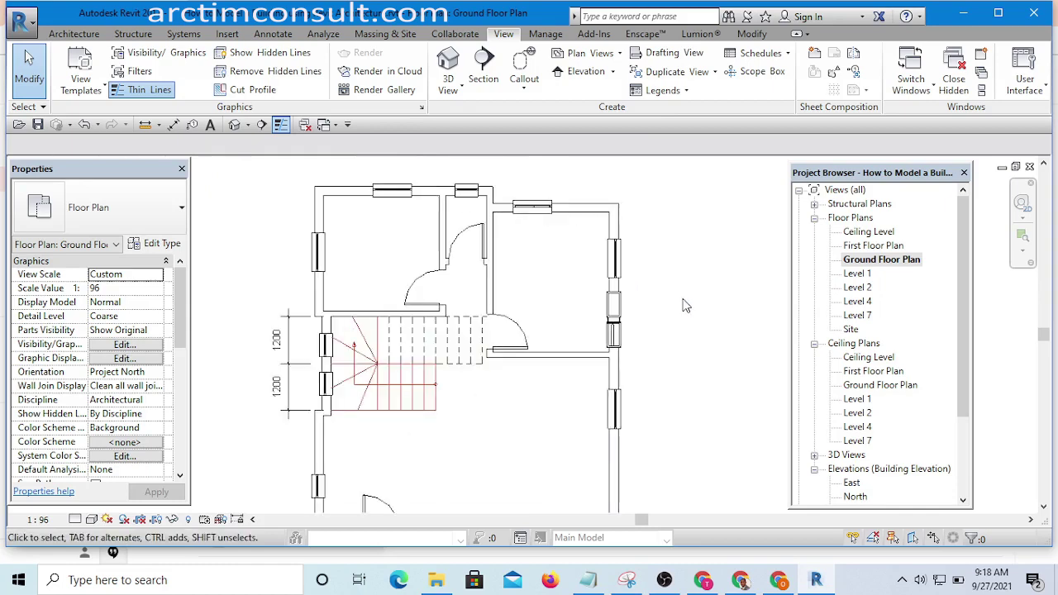
{"action": "middle_click_drag", "start_coordinate": [679, 298], "coordinate": [681, 266]}
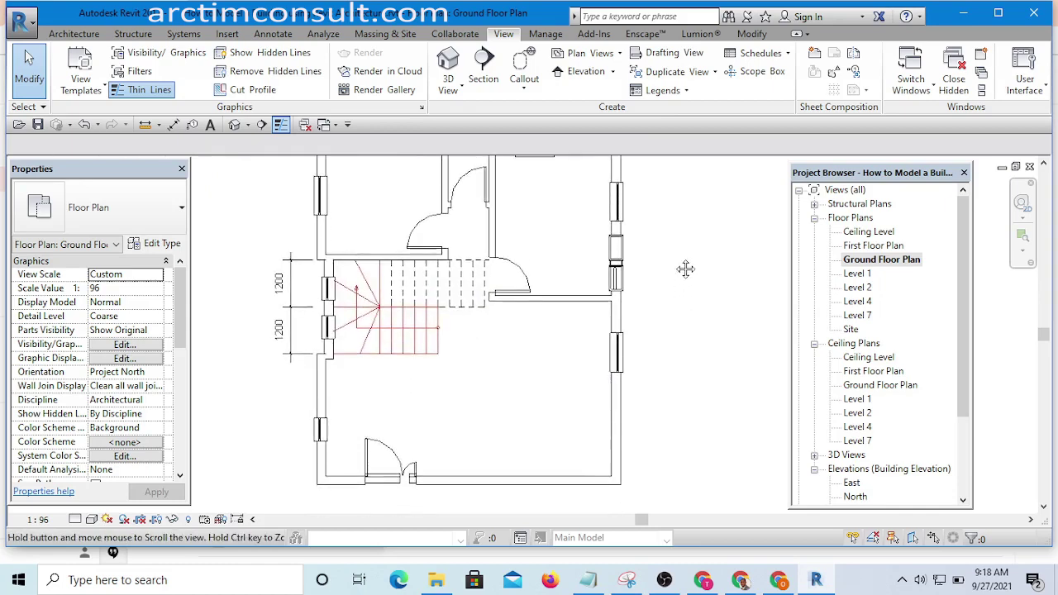
{"action": "scroll", "coordinate": [679, 304], "scroll_direction": "down", "scroll_amount": 2}
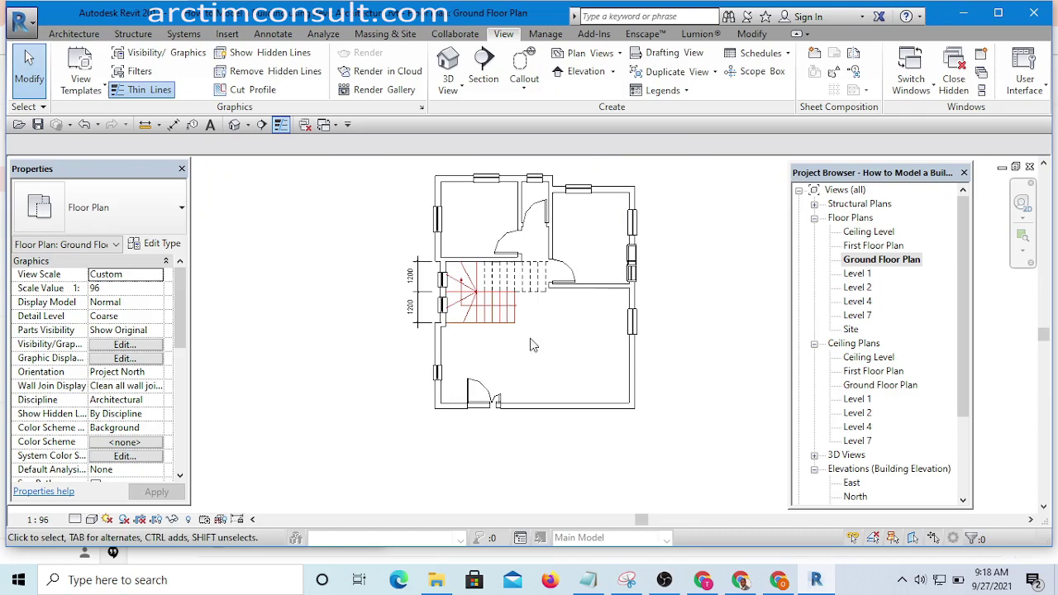
{"action": "middle_click_drag", "start_coordinate": [544, 331], "coordinate": [474, 344]}
{"action": "scroll", "coordinate": [475, 344], "scroll_direction": "up", "scroll_amount": 1}
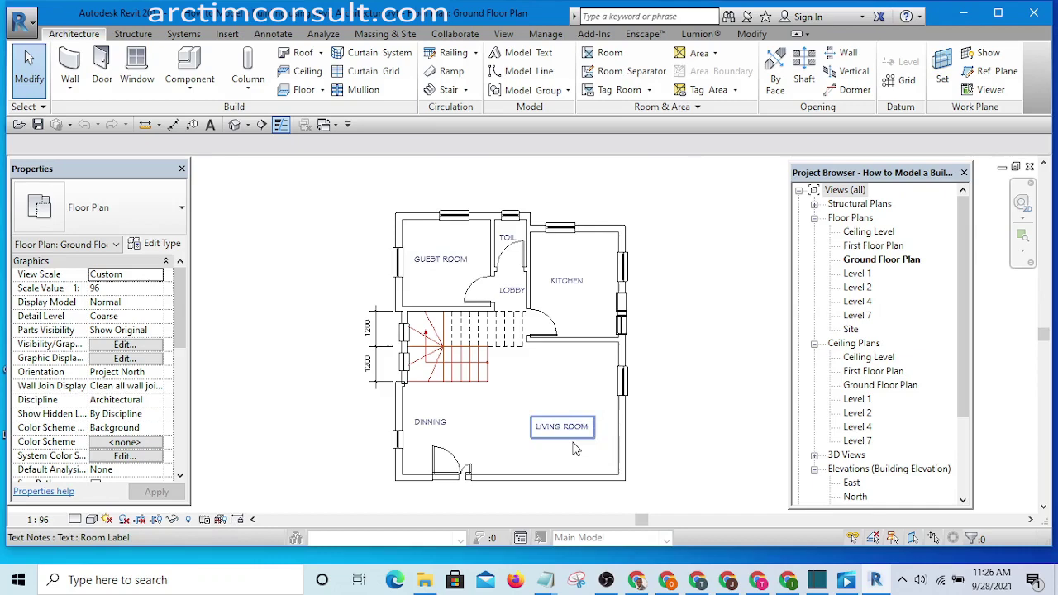
{"action": "scroll", "coordinate": [570, 439], "scroll_direction": "up", "scroll_amount": 3}
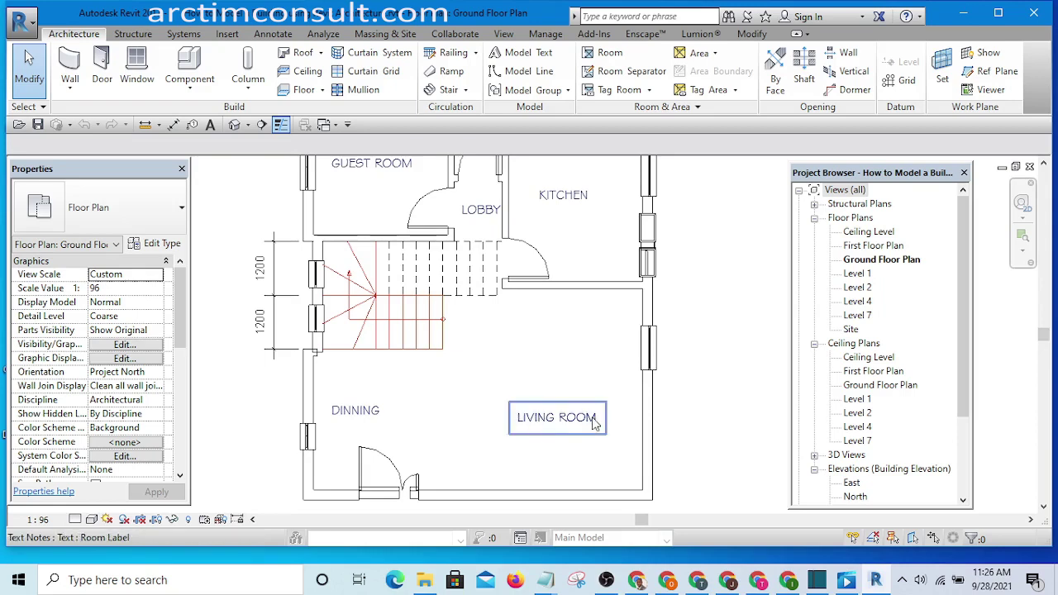
{"action": "middle_click_drag", "start_coordinate": [599, 421], "coordinate": [606, 448]}
{"action": "scroll", "coordinate": [593, 421], "scroll_direction": "down", "scroll_amount": 2}
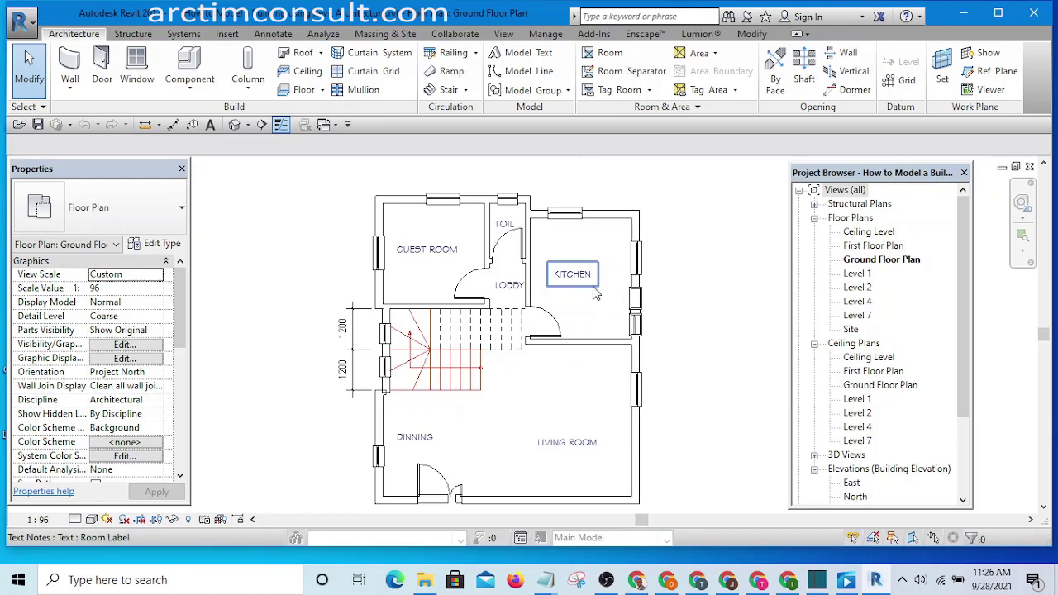
{"action": "scroll", "coordinate": [587, 281], "scroll_direction": "up", "scroll_amount": 1}
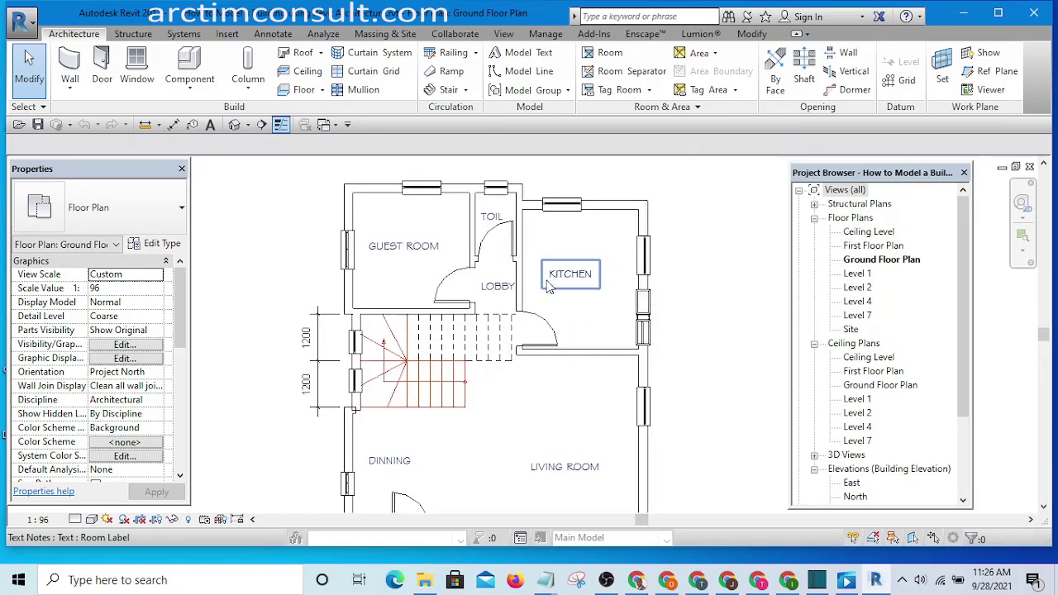
{"action": "scroll", "coordinate": [426, 250], "scroll_direction": "up", "scroll_amount": 5}
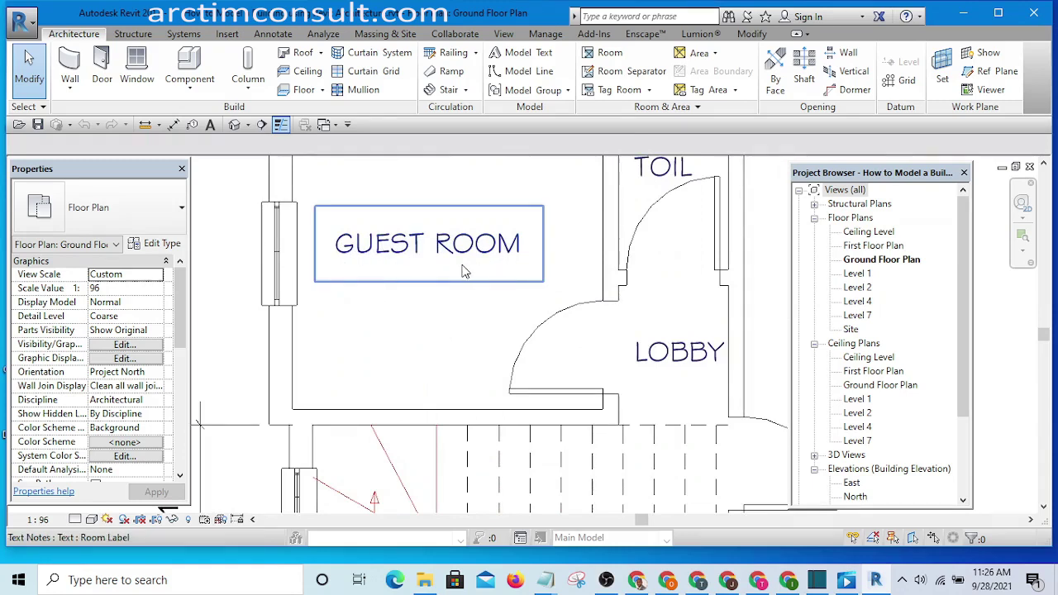
{"action": "scroll", "coordinate": [464, 271], "scroll_direction": "down", "scroll_amount": 3}
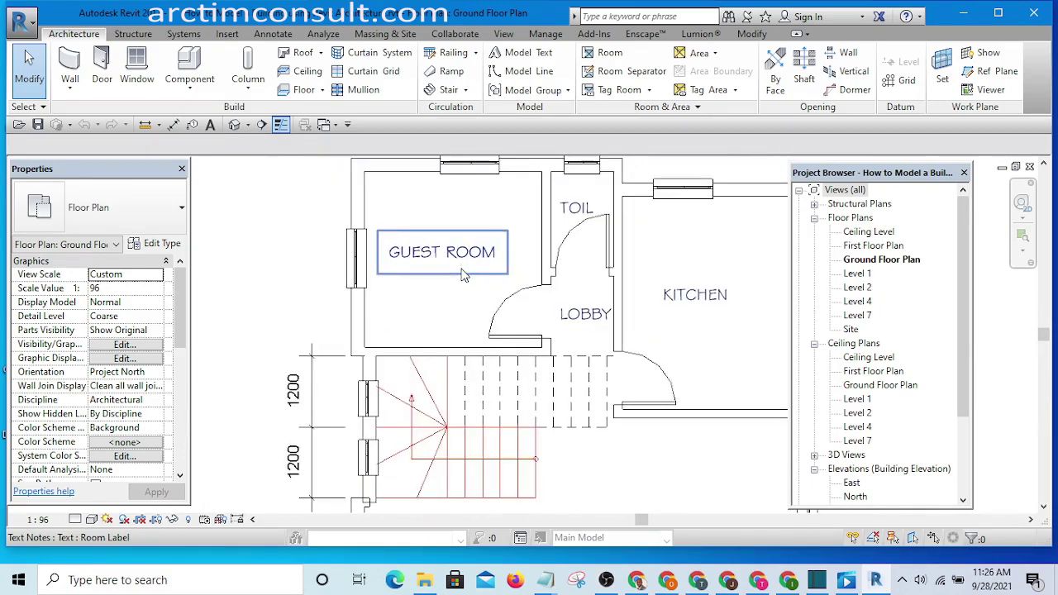
{"action": "scroll", "coordinate": [465, 276], "scroll_direction": "up", "scroll_amount": 1}
{"action": "scroll", "coordinate": [456, 299], "scroll_direction": "down", "scroll_amount": 2}
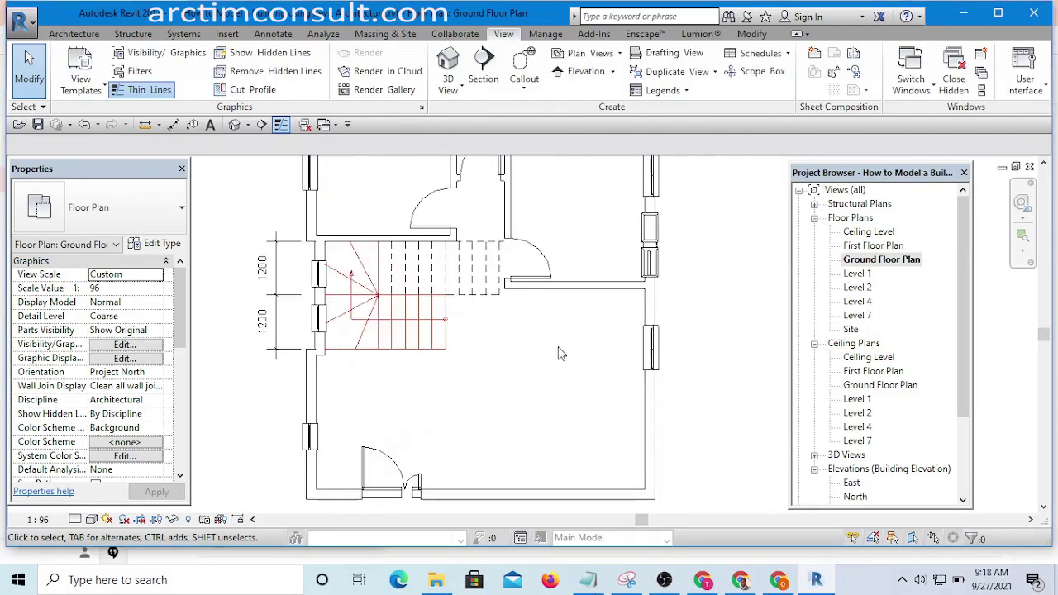
Bring the unlabelled ground floor plan into view and show the Architecture ribbon tools.
{"action": "middle_click_drag", "start_coordinate": [558, 346], "coordinate": [678, 337]}
{"action": "scroll", "coordinate": [646, 347], "scroll_direction": "up", "scroll_amount": 1}
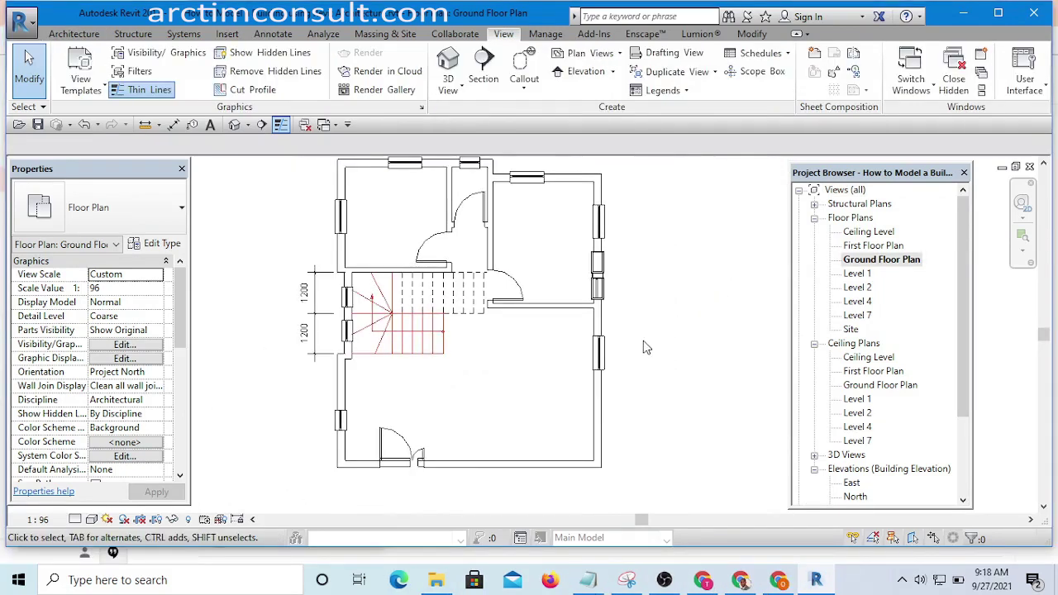
{"action": "scroll", "coordinate": [652, 339], "scroll_direction": "down", "scroll_amount": 1}
{"action": "scroll", "coordinate": [680, 336], "scroll_direction": "down", "scroll_amount": 1}
{"action": "scroll", "coordinate": [666, 347], "scroll_direction": "up", "scroll_amount": 1}
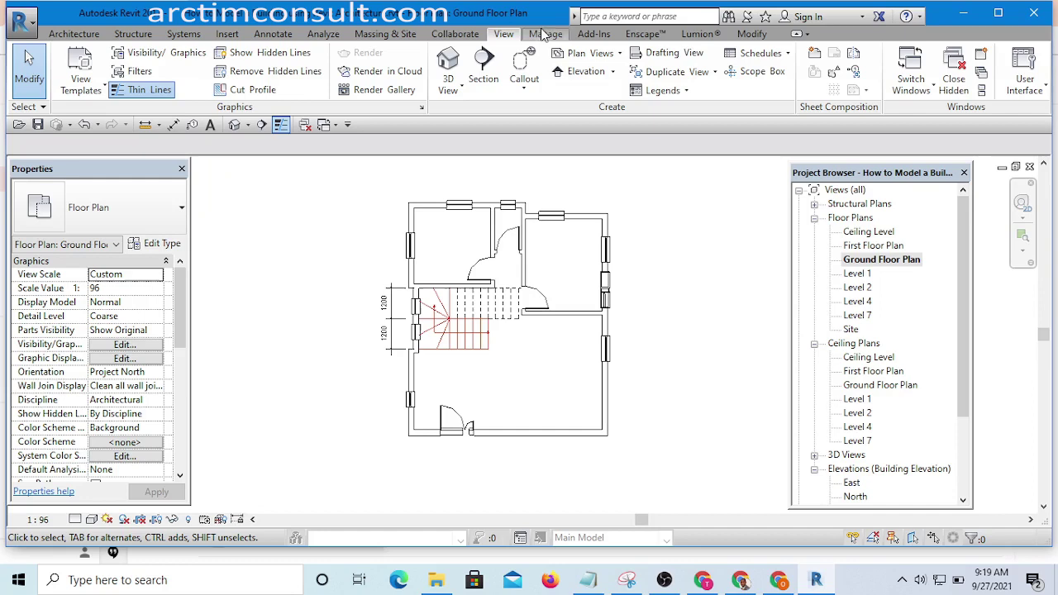
{"action": "left_click", "coordinate": [74, 34]}
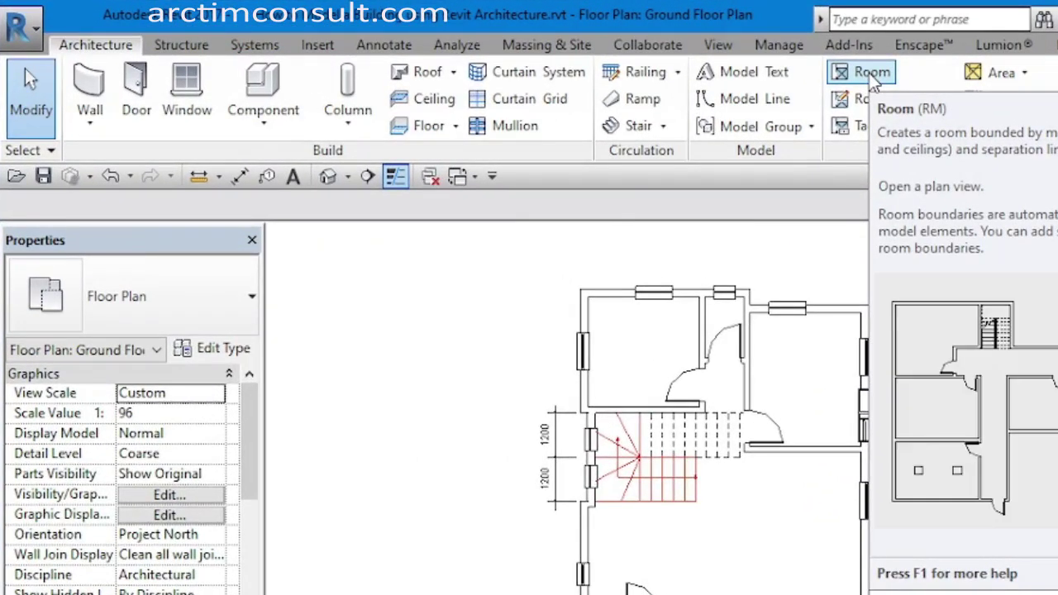
Place a 'Living Room' text note in the large lower room with the Text tool.
{"action": "left_click", "coordinate": [295, 178]}
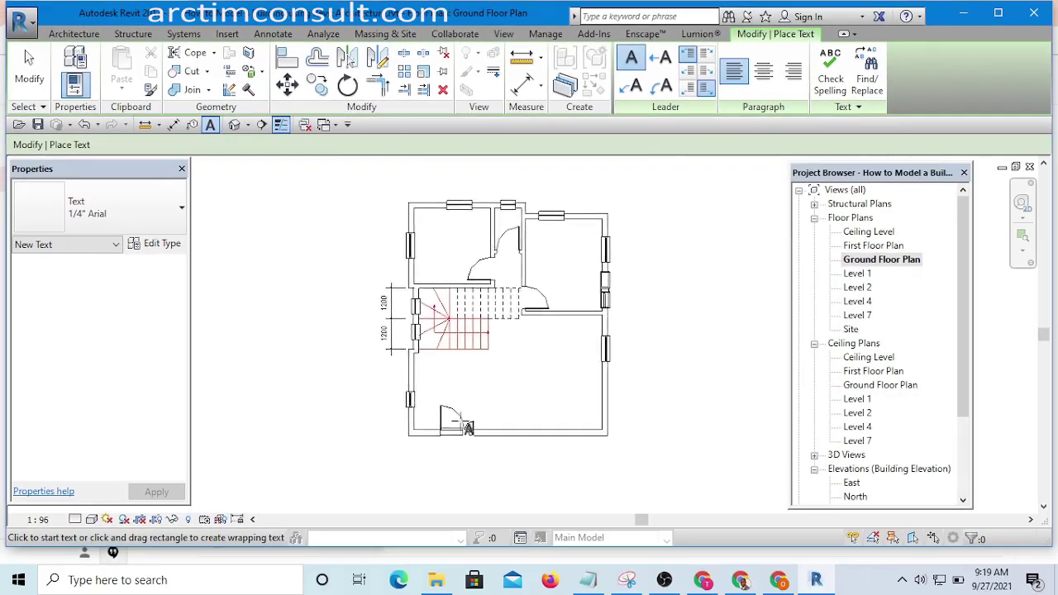
{"action": "scroll", "coordinate": [771, 569], "scroll_direction": "up", "scroll_amount": 5}
{"action": "scroll", "coordinate": [499, 371], "scroll_direction": "down", "scroll_amount": 4}
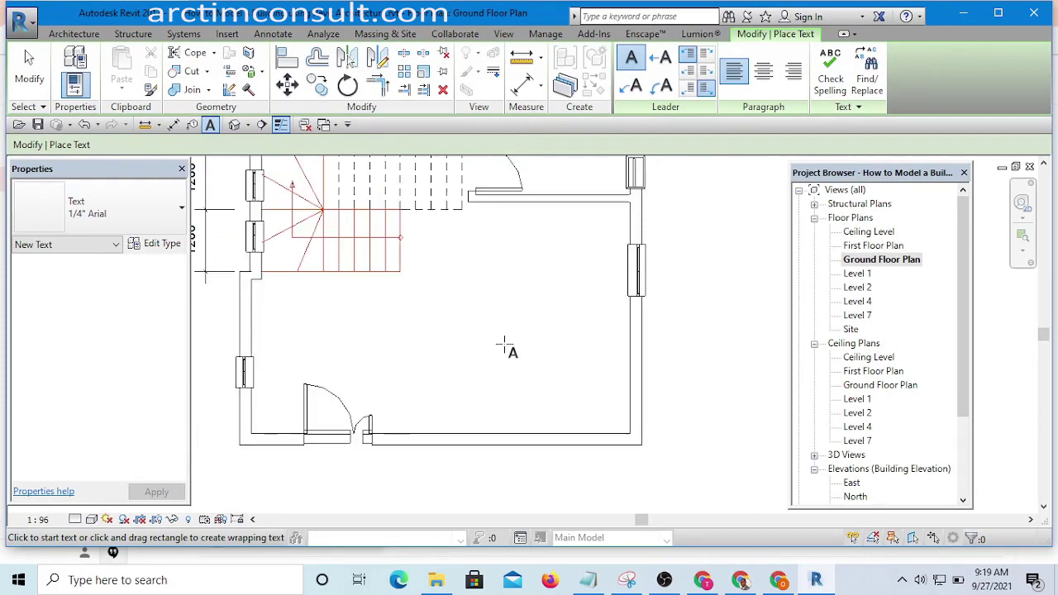
{"action": "left_click", "coordinate": [485, 327]}
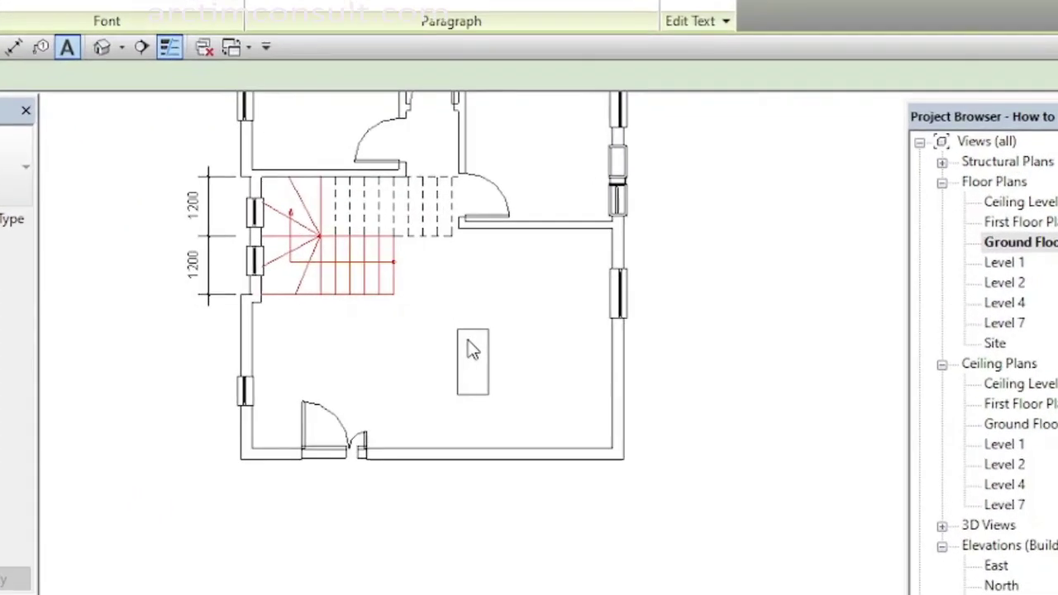
{"action": "type", "text": "Li"}
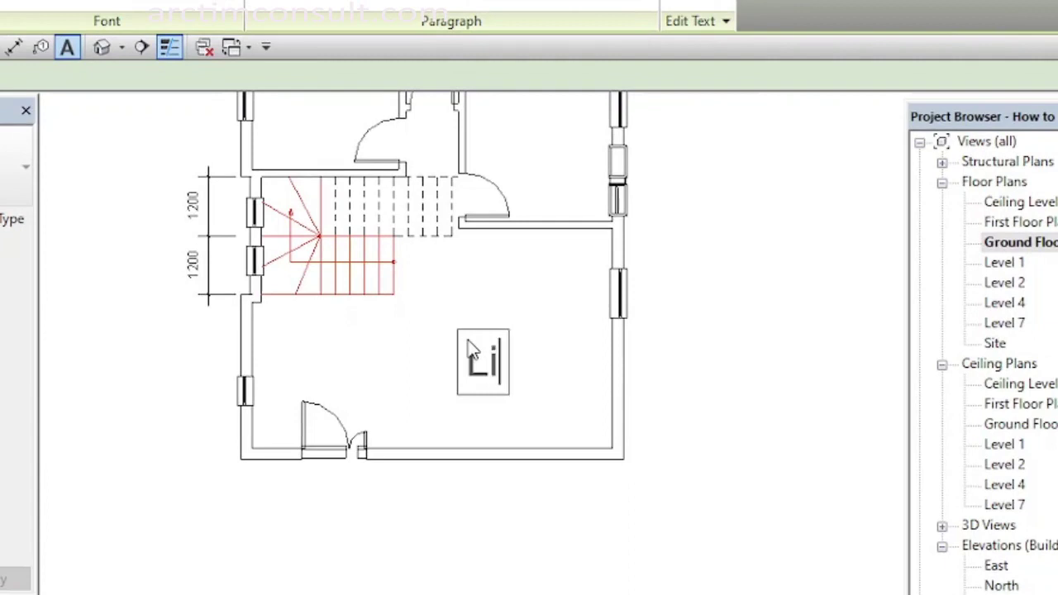
{"action": "type", "text": "ving Room"}
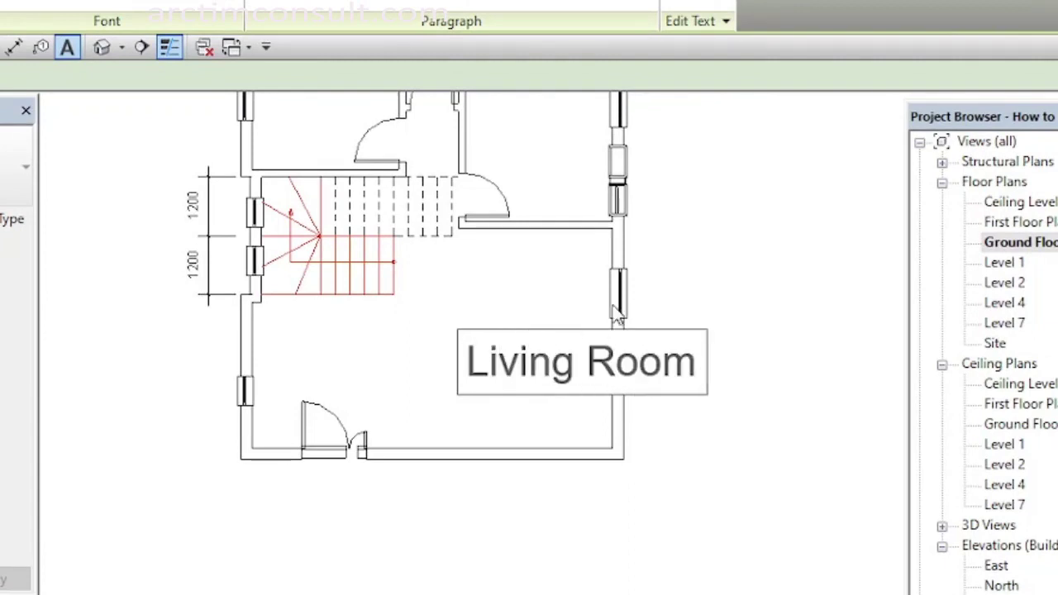
{"action": "left_click", "coordinate": [715, 270]}
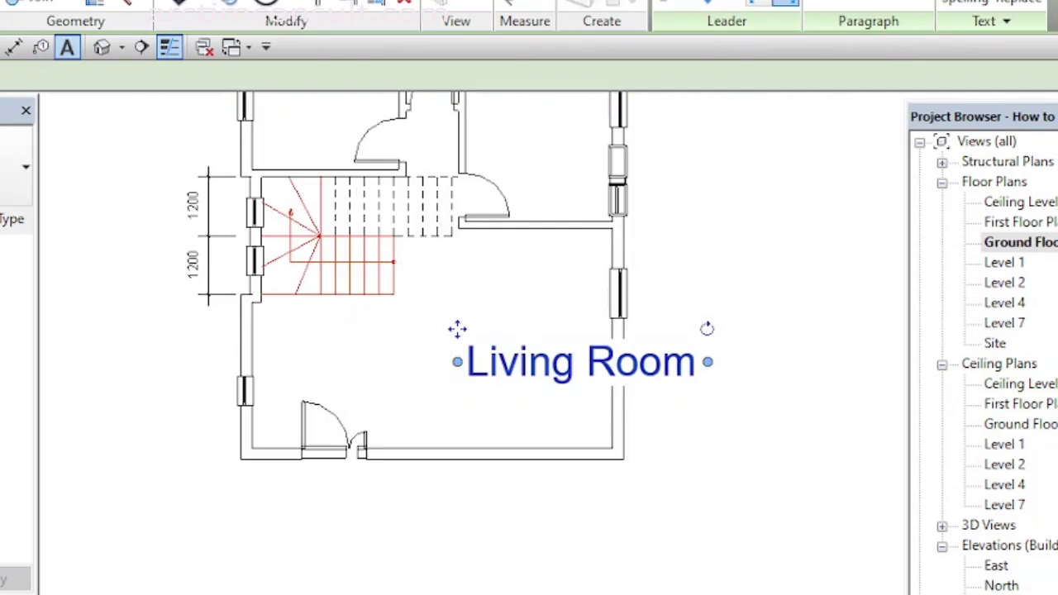
{"action": "key", "text": "Escape"}
{"action": "key", "text": "Escape"}
Drag the Living Room text left into position within the room.
{"action": "left_click_drag", "start_coordinate": [687, 366], "coordinate": [558, 368]}
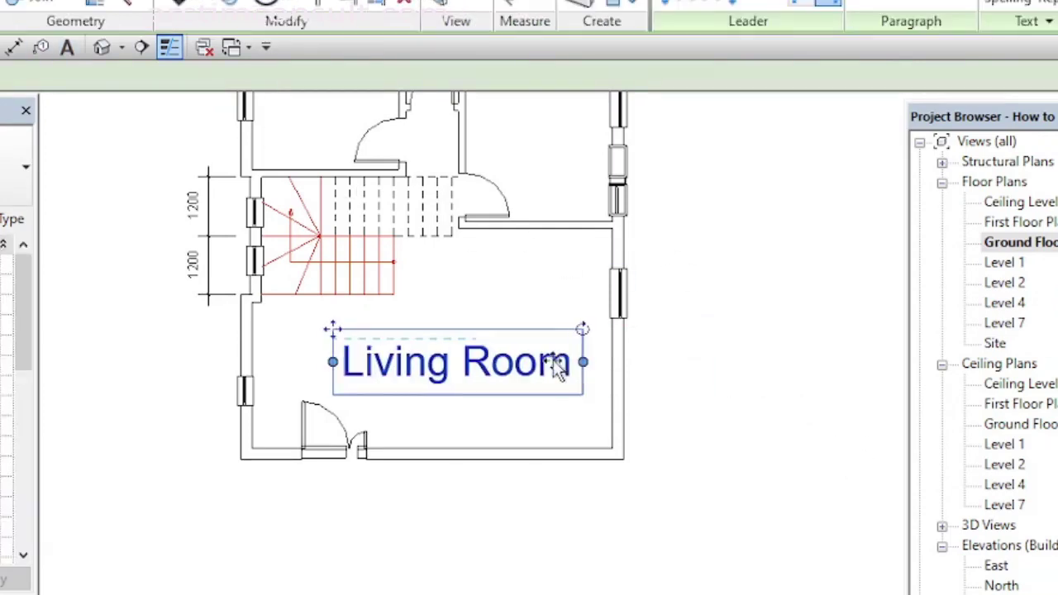
{"action": "left_click", "coordinate": [802, 321]}
{"action": "scroll", "coordinate": [804, 321], "scroll_direction": "down", "scroll_amount": 3}
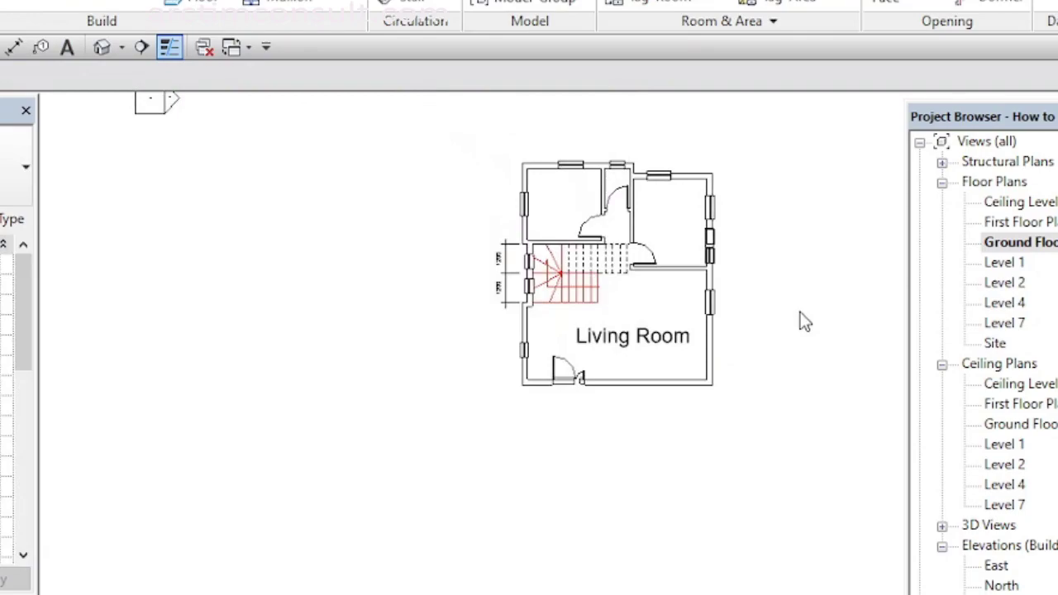
{"action": "scroll", "coordinate": [768, 368], "scroll_direction": "up", "scroll_amount": 1}
{"action": "middle_click_drag", "start_coordinate": [767, 371], "coordinate": [668, 399]}
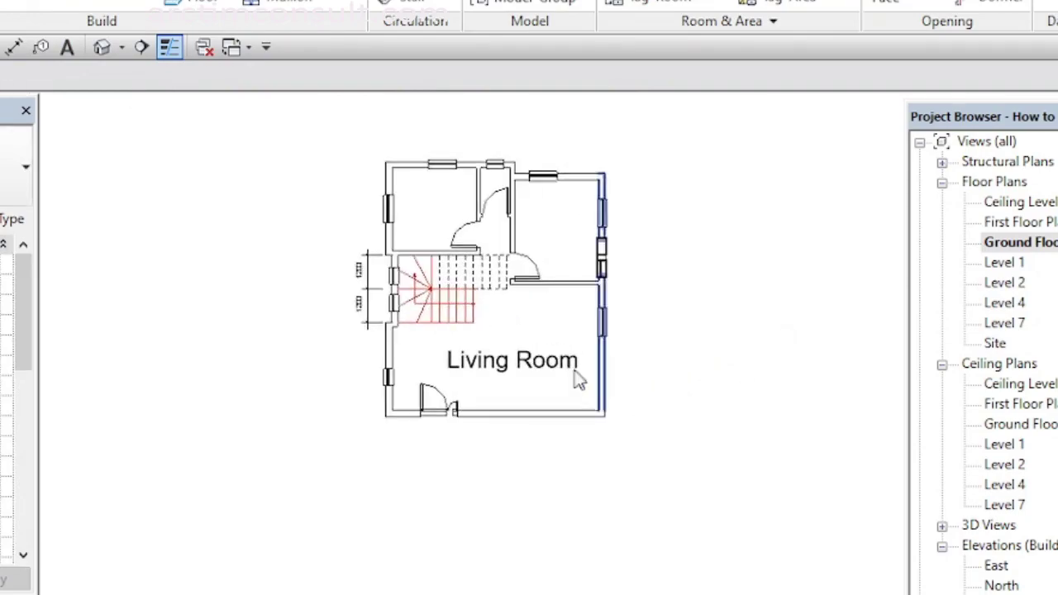
Select the Living Room note and edit its 1/4" Arial text type properties.
{"action": "left_click", "coordinate": [512, 360]}
{"action": "scroll", "coordinate": [521, 363], "scroll_direction": "up", "scroll_amount": 2}
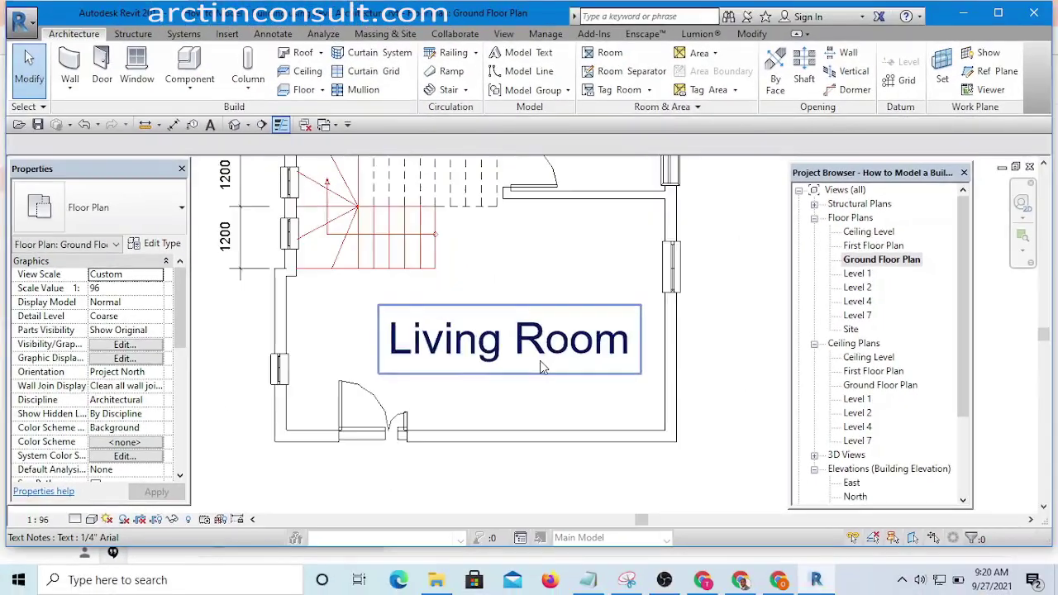
{"action": "scroll", "coordinate": [541, 359], "scroll_direction": "up", "scroll_amount": 2}
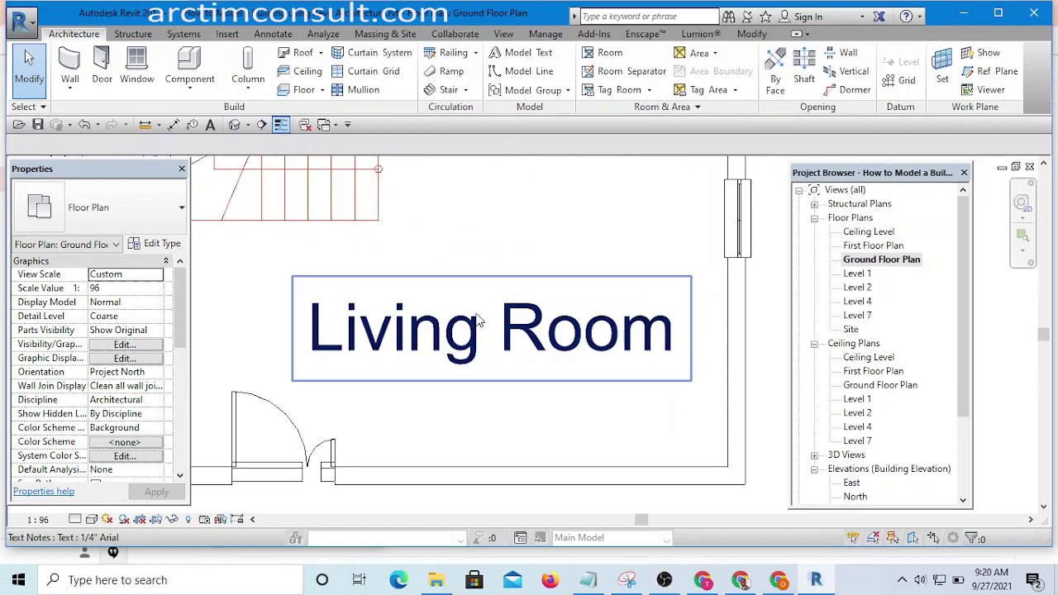
{"action": "scroll", "coordinate": [488, 326], "scroll_direction": "down", "scroll_amount": 3}
{"action": "scroll", "coordinate": [538, 342], "scroll_direction": "up", "scroll_amount": 2}
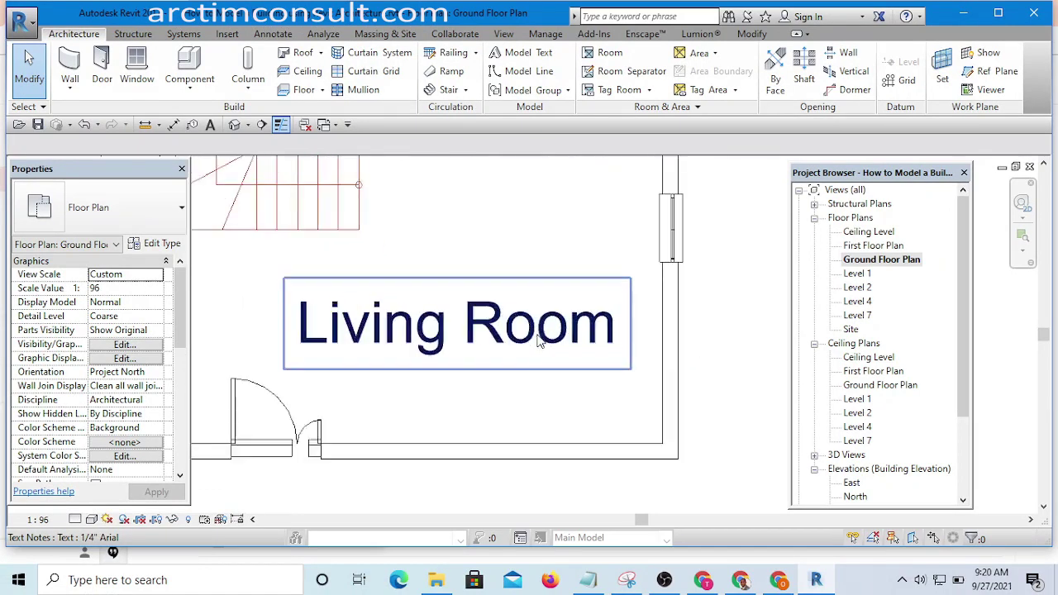
{"action": "scroll", "coordinate": [539, 342], "scroll_direction": "down", "scroll_amount": 2}
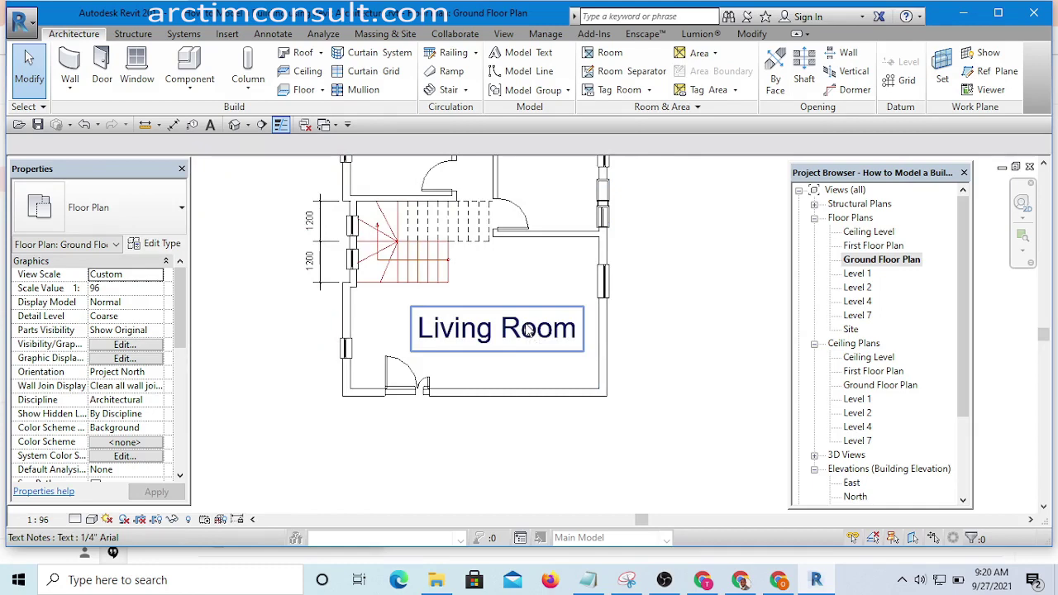
{"action": "left_click", "coordinate": [533, 332]}
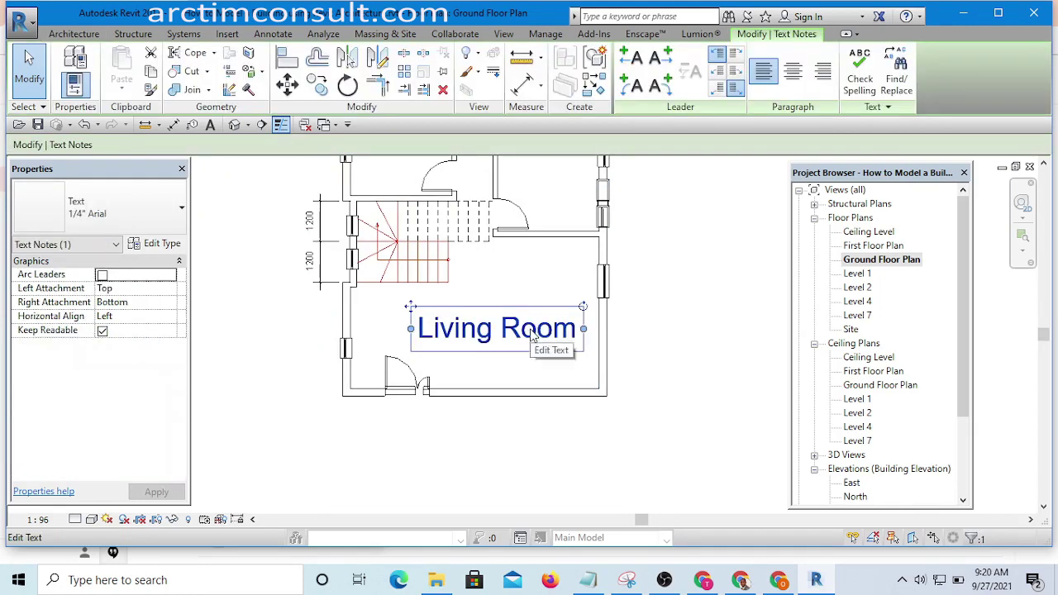
{"action": "left_click", "coordinate": [157, 244]}
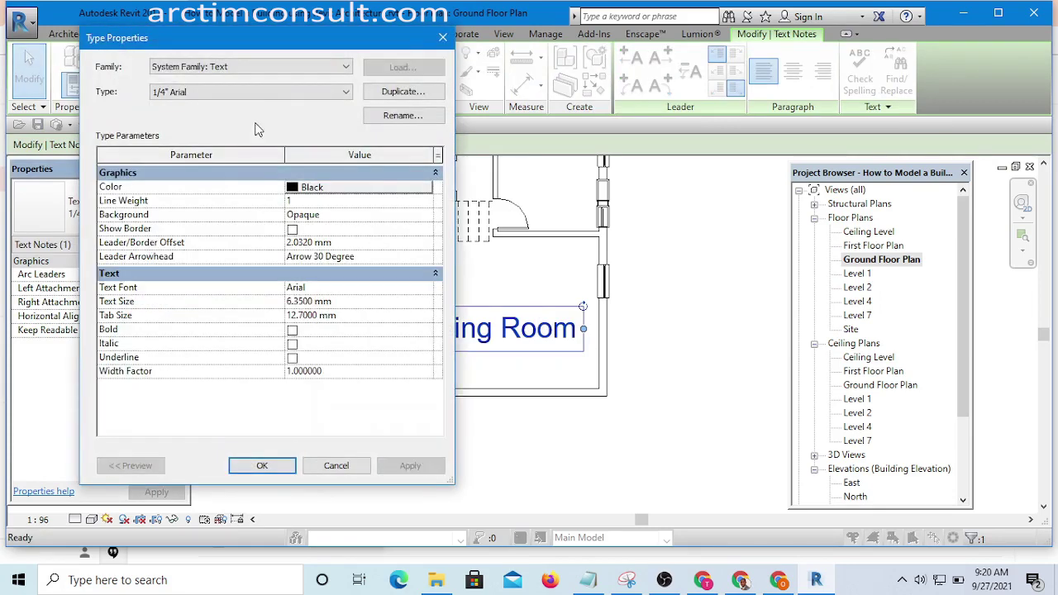
Rename the 1/4" Arial text type to 'Room Label'.
{"action": "left_click_drag", "start_coordinate": [248, 46], "coordinate": [200, 68]}
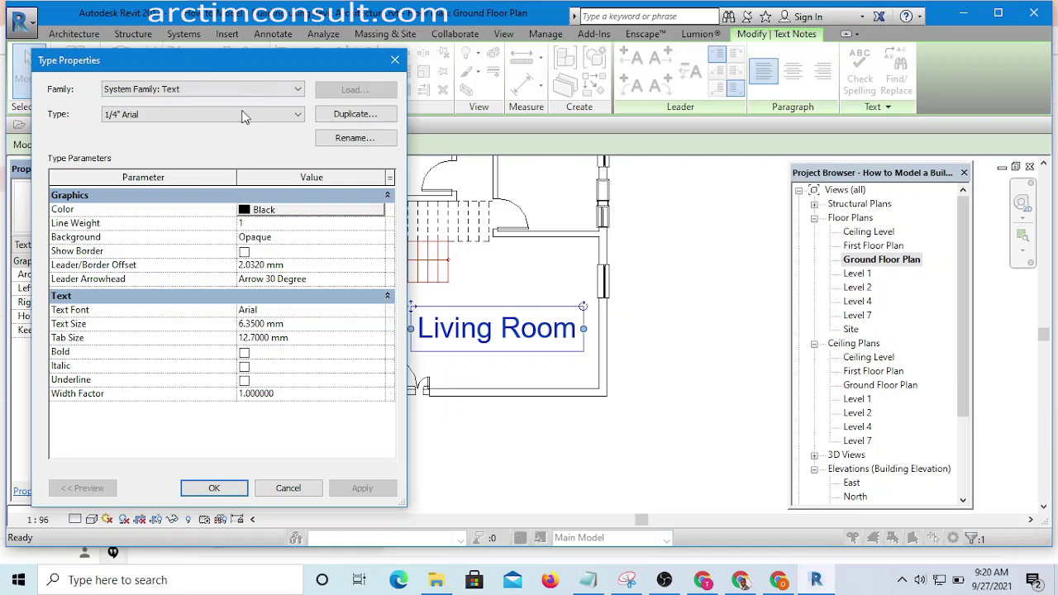
{"action": "left_click", "coordinate": [345, 139]}
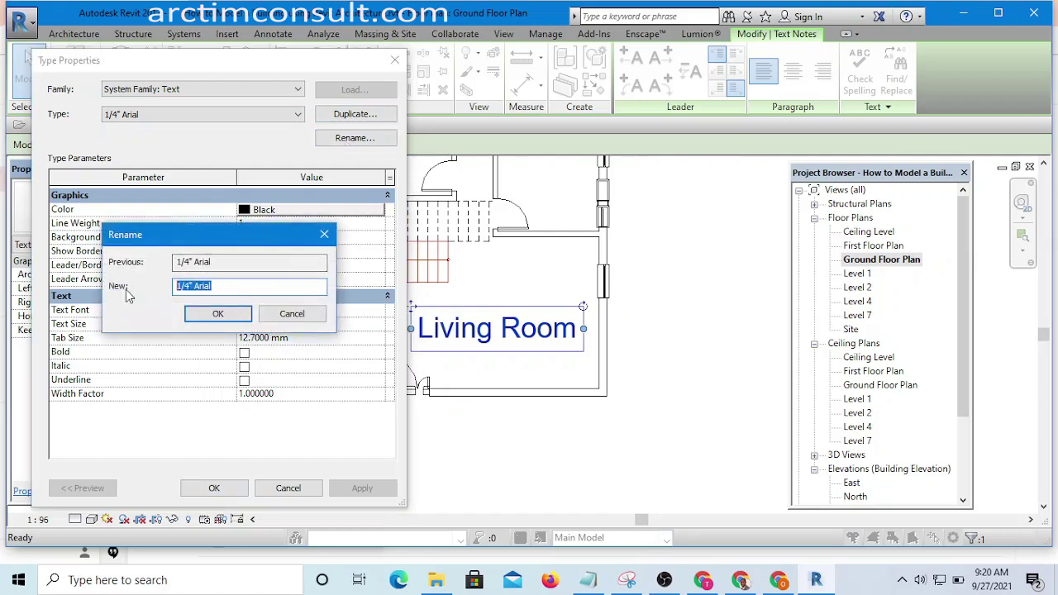
{"action": "type", "text": "Room Label"}
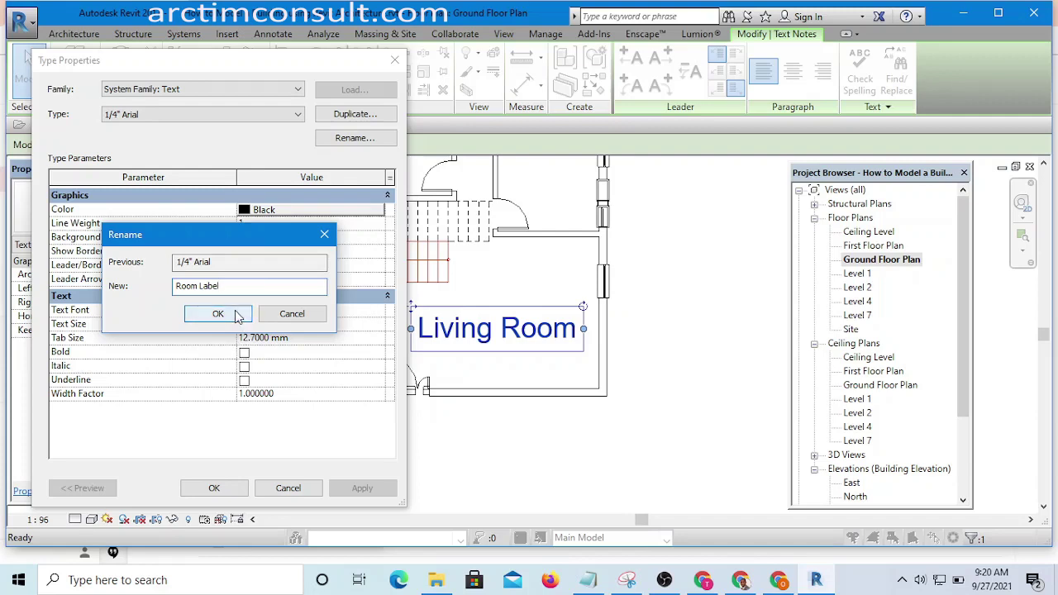
{"action": "left_click", "coordinate": [217, 313]}
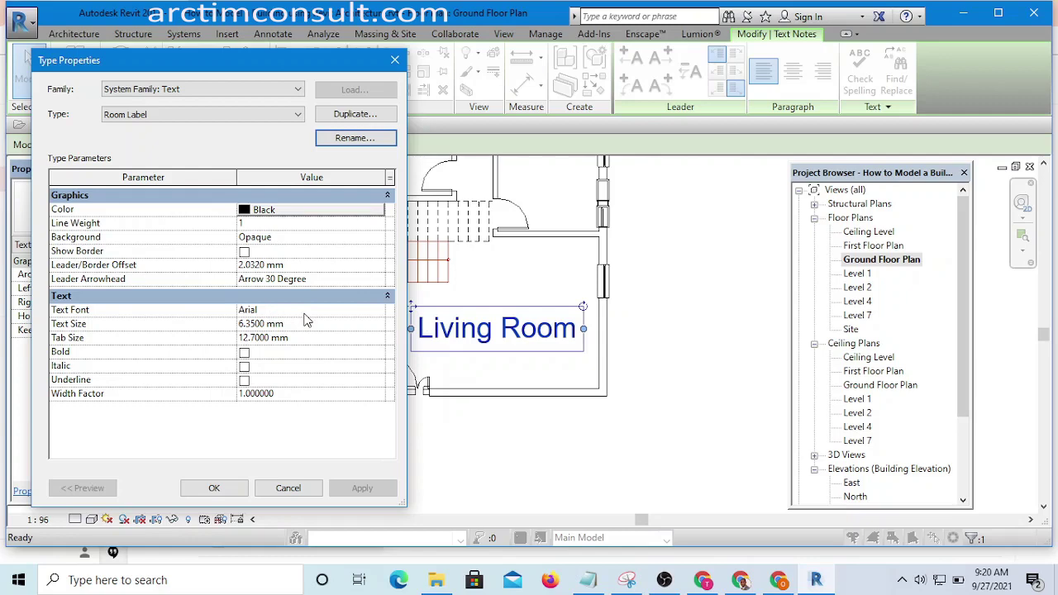
Set the Room Label text font to Stylus BT.
{"action": "left_click", "coordinate": [376, 311]}
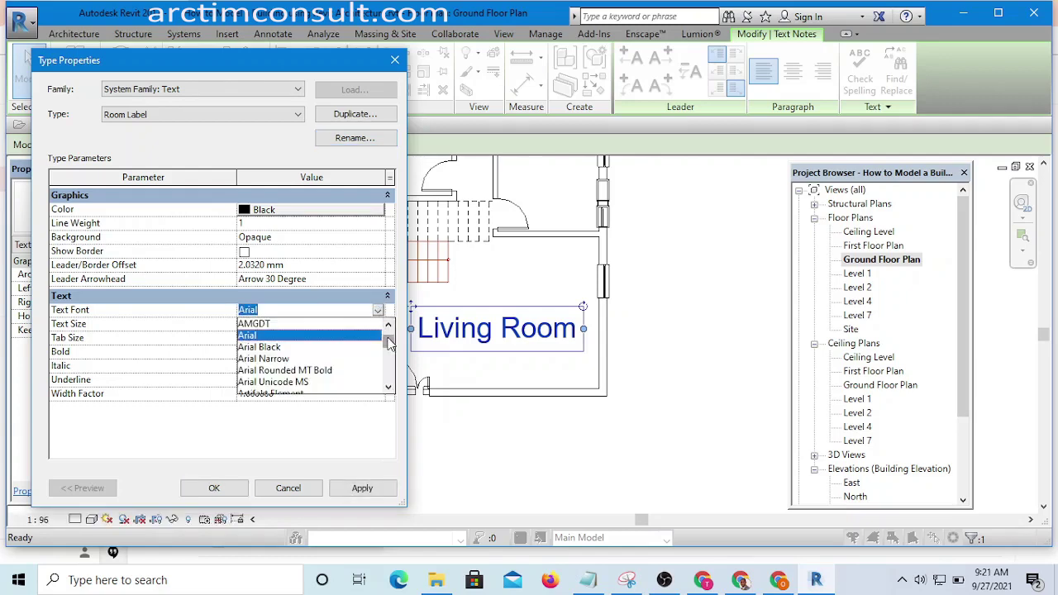
{"action": "scroll", "coordinate": [389, 349], "scroll_direction": "down", "scroll_amount": 20}
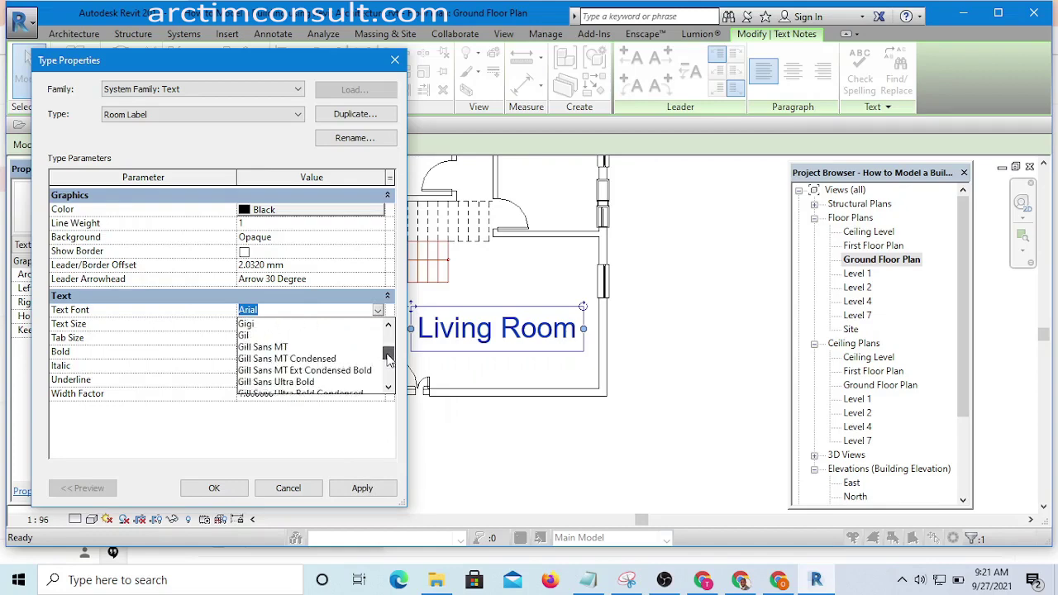
{"action": "scroll", "coordinate": [371, 367], "scroll_direction": "down", "scroll_amount": 8}
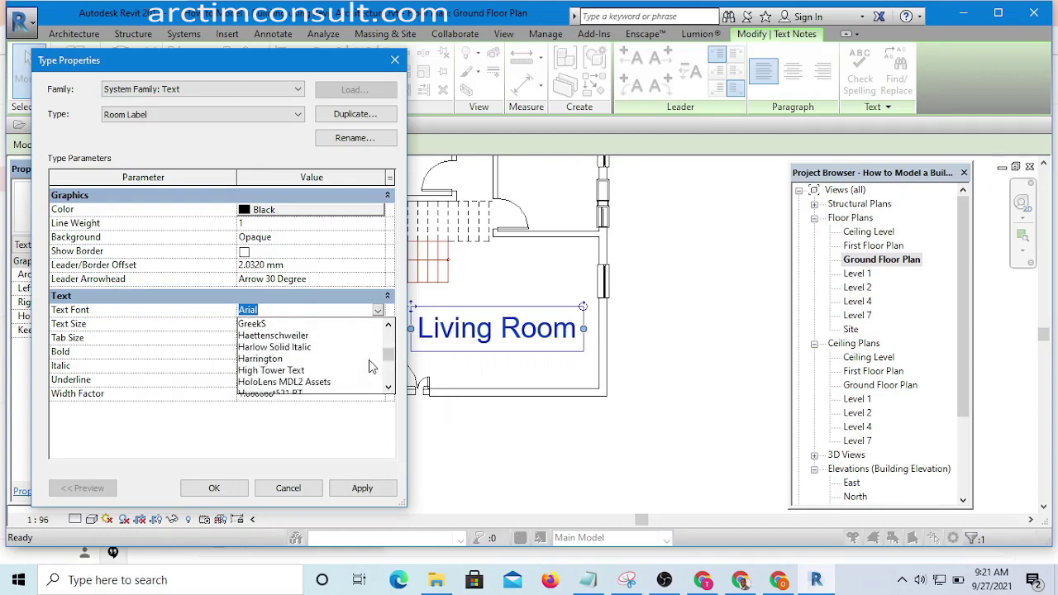
{"action": "scroll", "coordinate": [370, 367], "scroll_direction": "down", "scroll_amount": 8}
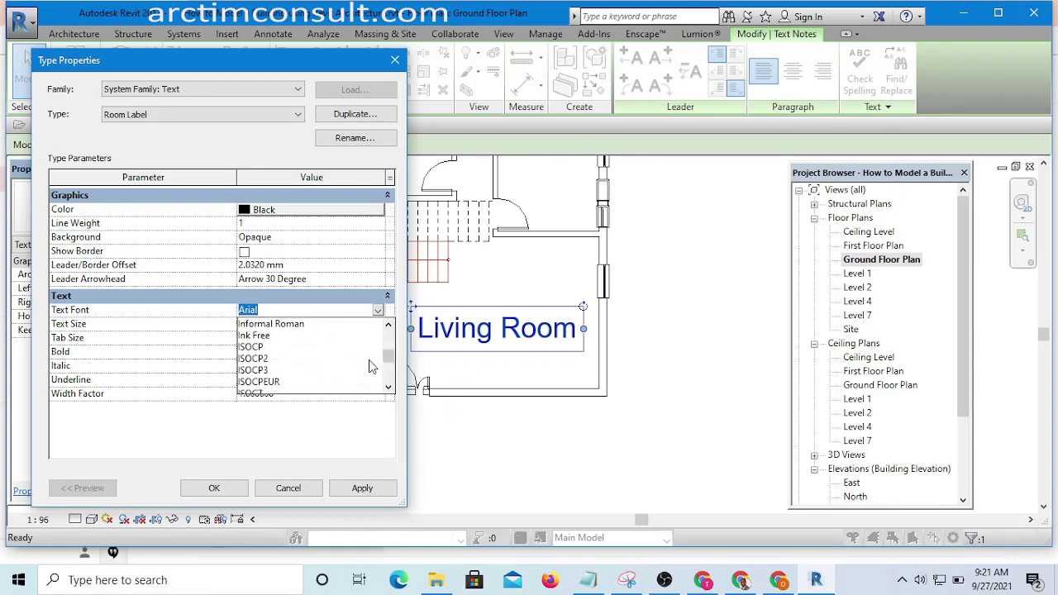
{"action": "scroll", "coordinate": [370, 367], "scroll_direction": "down", "scroll_amount": 10}
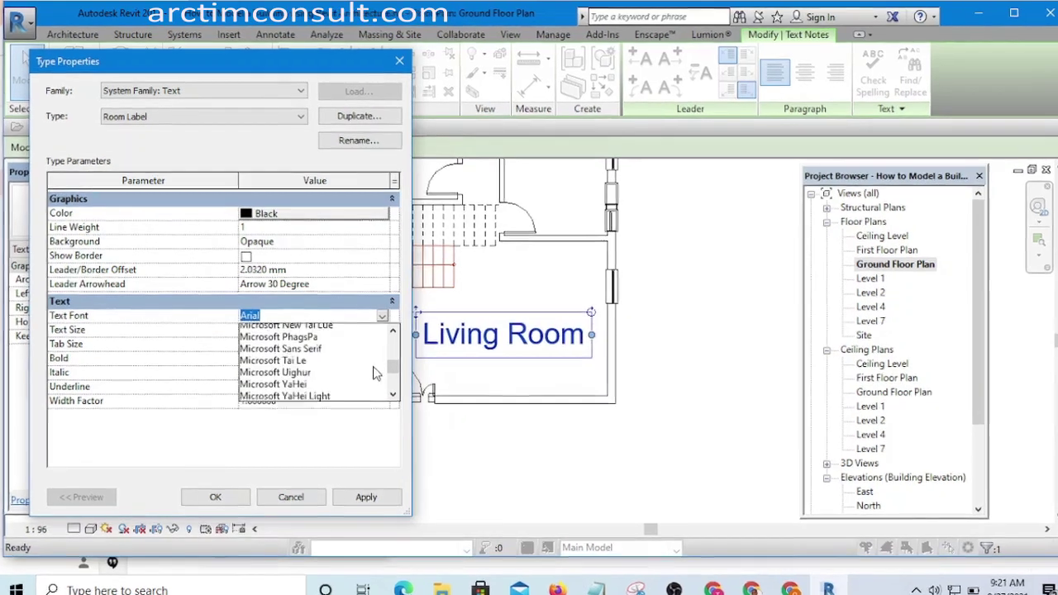
{"action": "scroll", "coordinate": [374, 374], "scroll_direction": "down", "scroll_amount": 10}
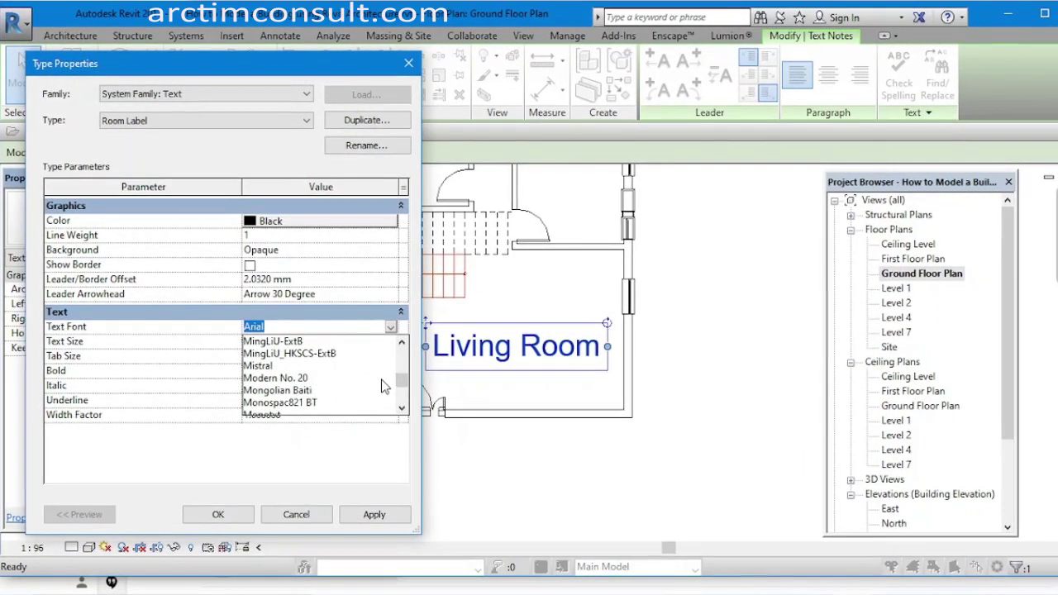
{"action": "scroll", "coordinate": [381, 379], "scroll_direction": "down", "scroll_amount": 3}
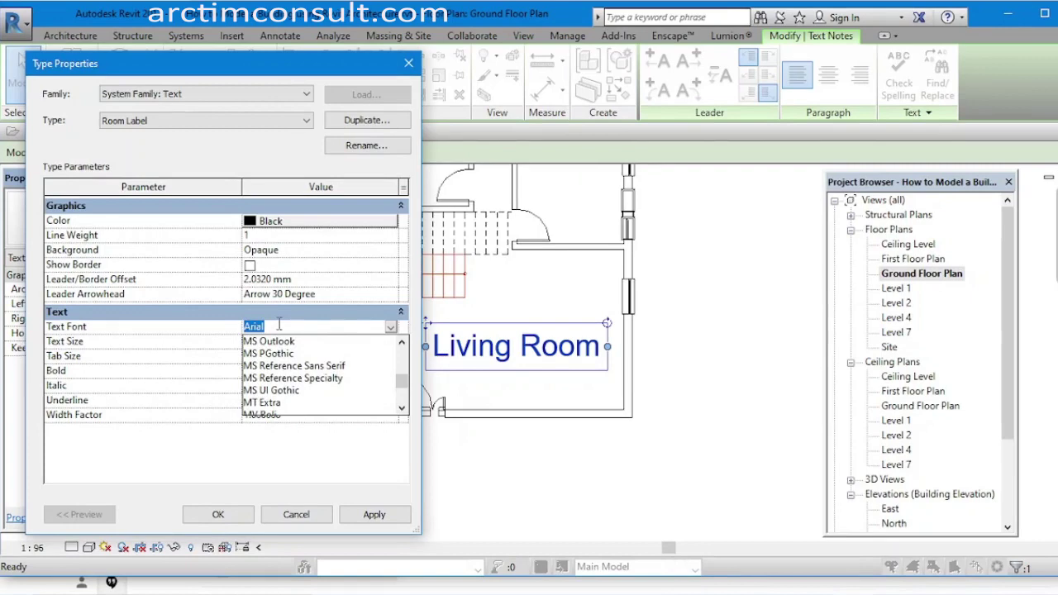
{"action": "left_click", "coordinate": [228, 325]}
{"action": "type", "text": "s"}
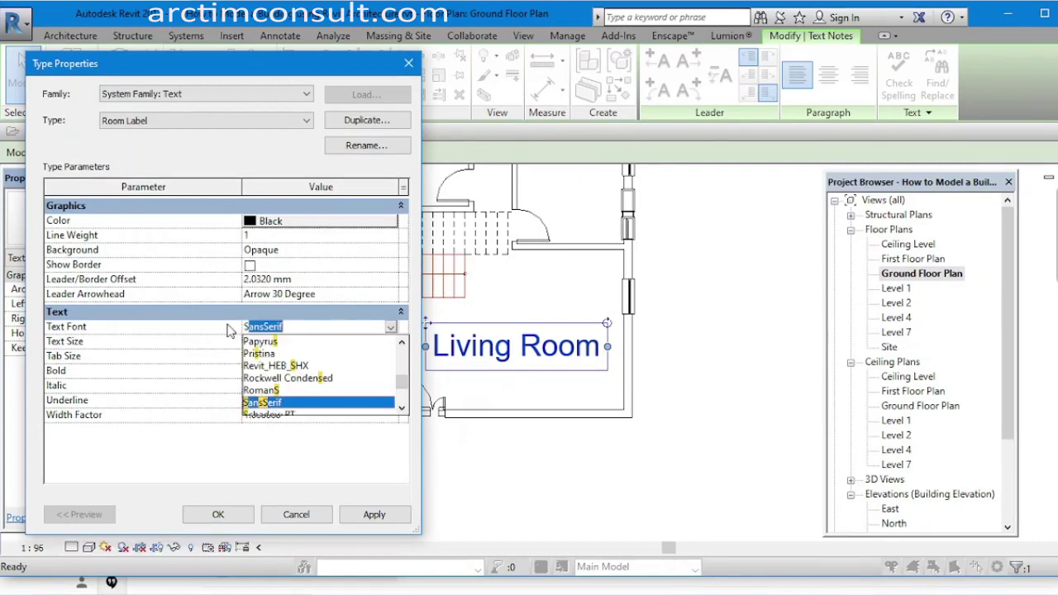
{"action": "type", "text": "tencil"}
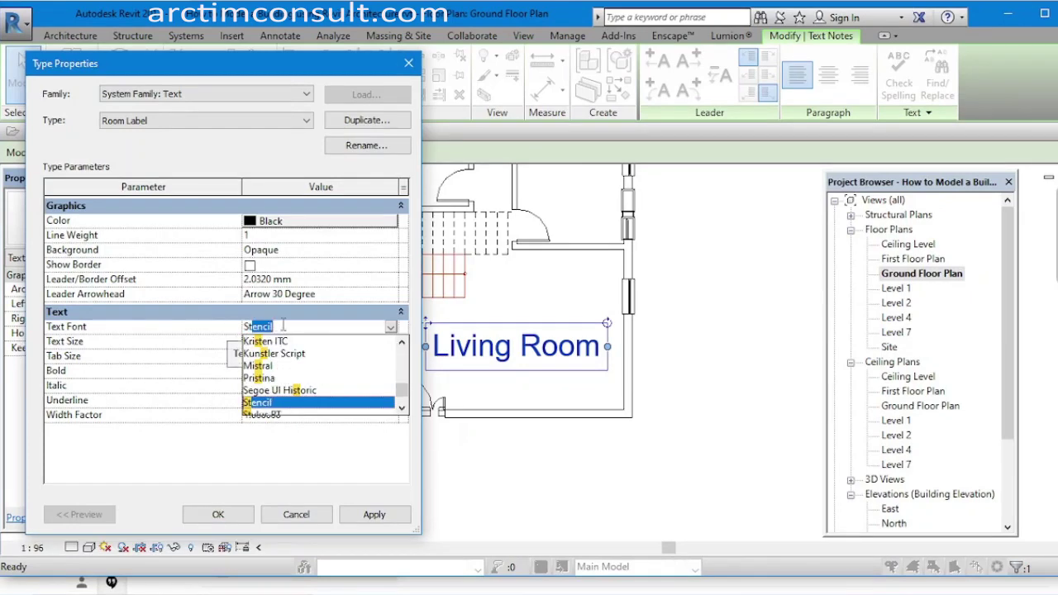
{"action": "left_click", "coordinate": [401, 408]}
{"action": "left_click", "coordinate": [402, 407]}
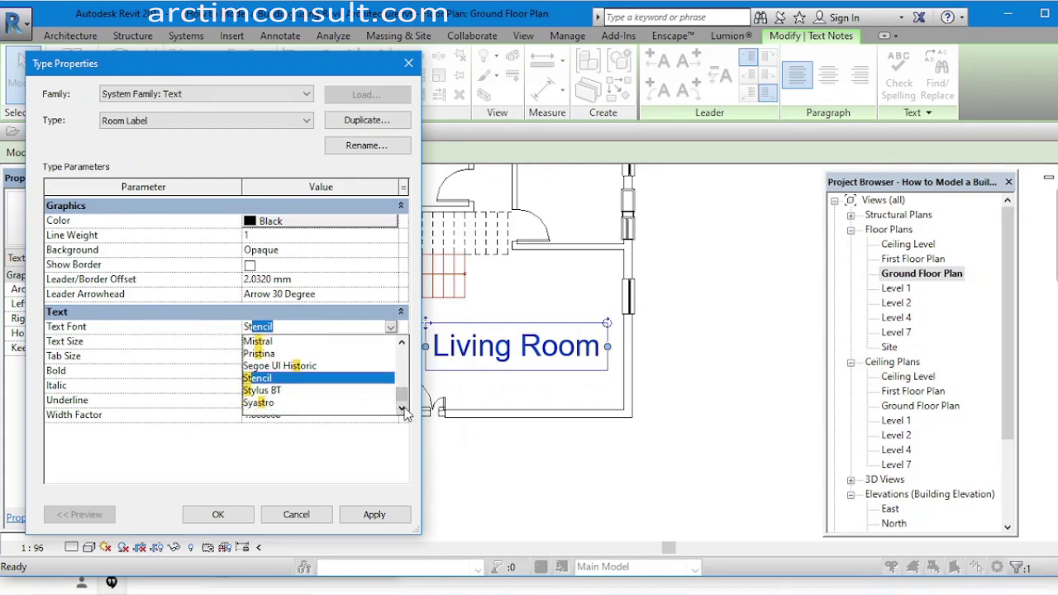
{"action": "left_click", "coordinate": [268, 393]}
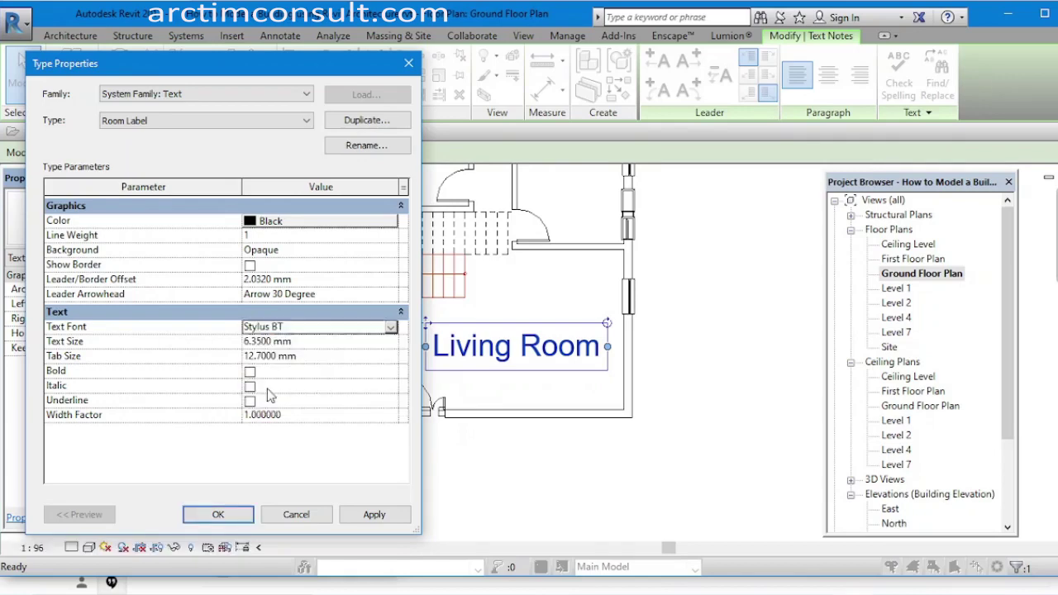
Change the text size from 6.3500 to 2 mm.
{"action": "left_click", "coordinate": [274, 340]}
{"action": "left_click_drag", "start_coordinate": [274, 340], "coordinate": [236, 341]}
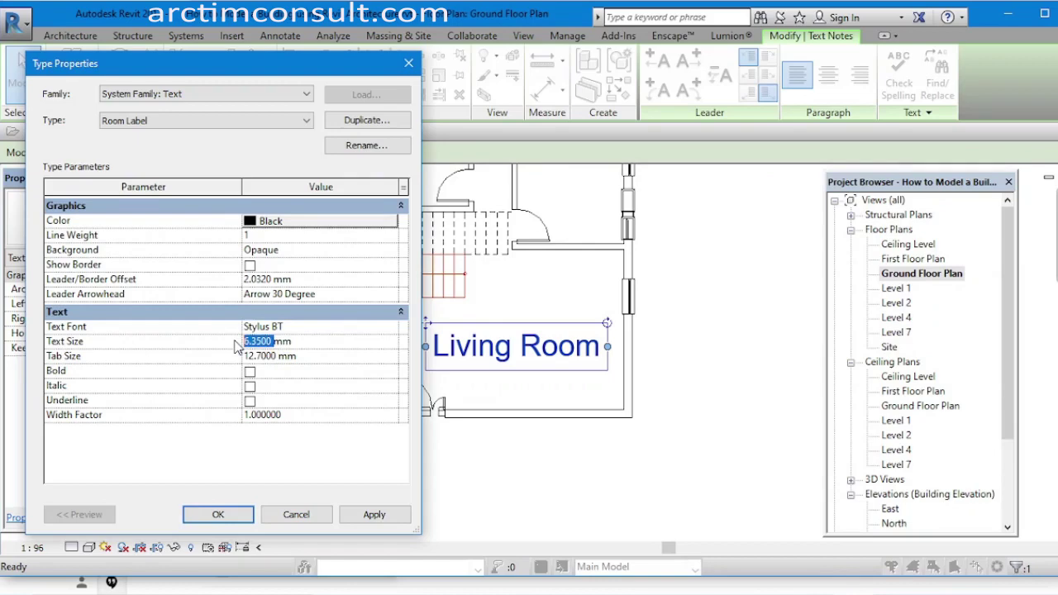
{"action": "type", "text": "2"}
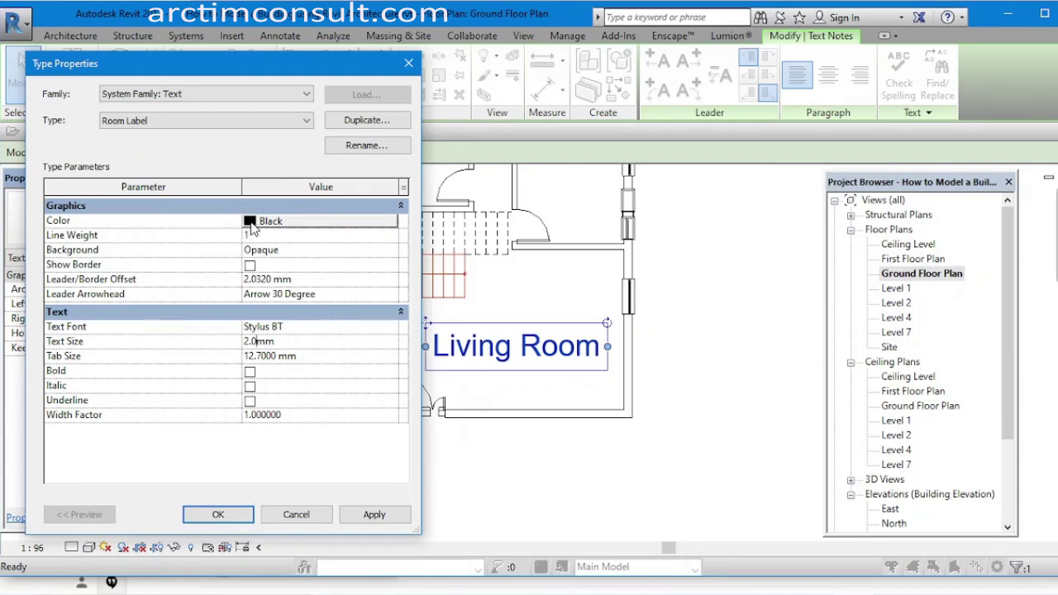
Set the Room Label text colour to dark blue, RGB 020-035-107.
{"action": "left_click", "coordinate": [251, 222]}
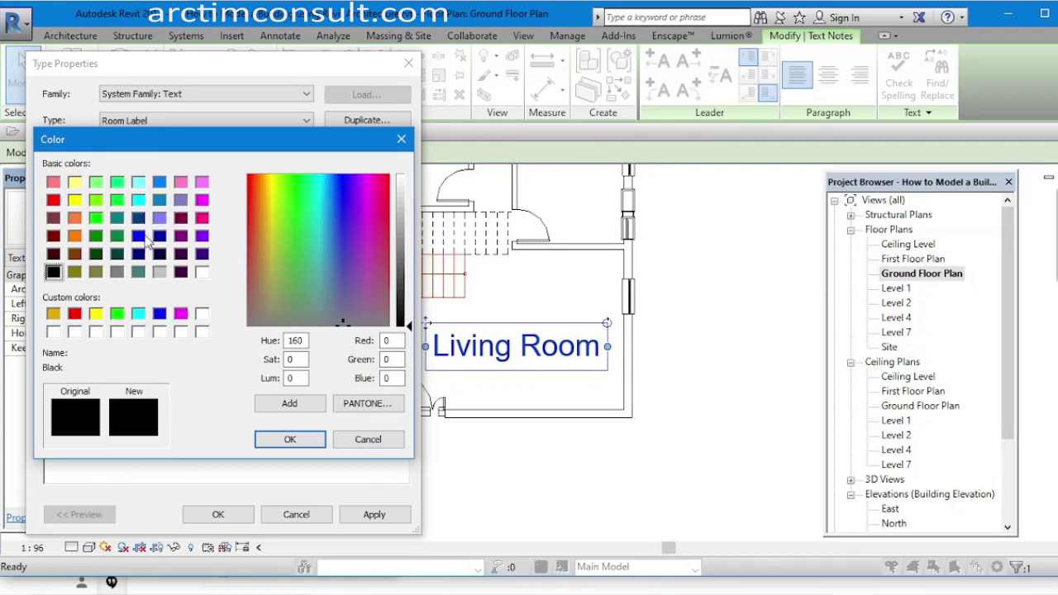
{"action": "left_click", "coordinate": [340, 204]}
{"action": "left_click_drag", "start_coordinate": [340, 202], "coordinate": [338, 221]}
{"action": "left_click", "coordinate": [403, 255]}
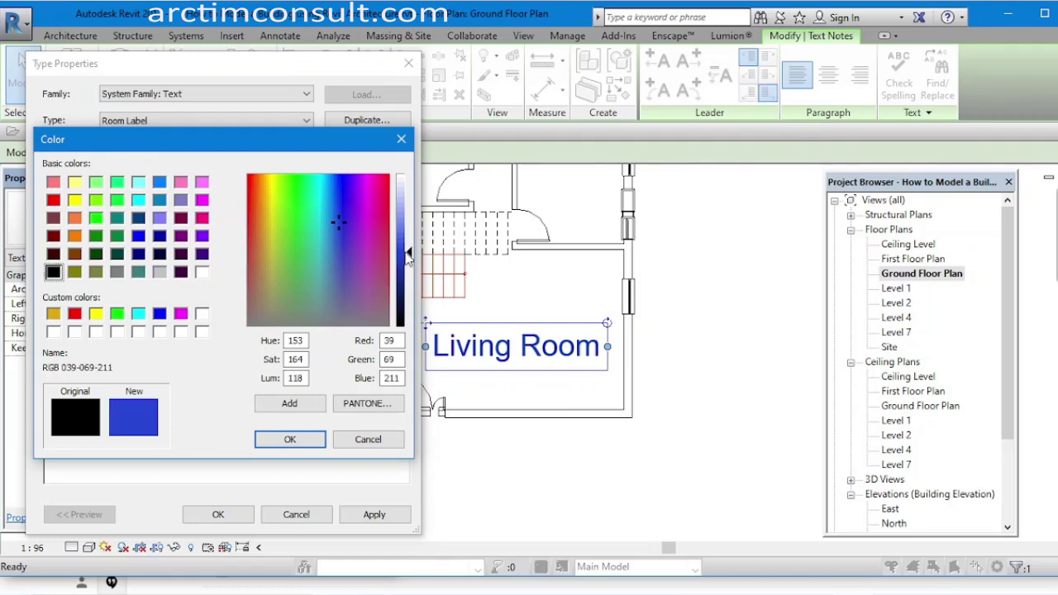
{"action": "left_click_drag", "start_coordinate": [407, 260], "coordinate": [406, 276]}
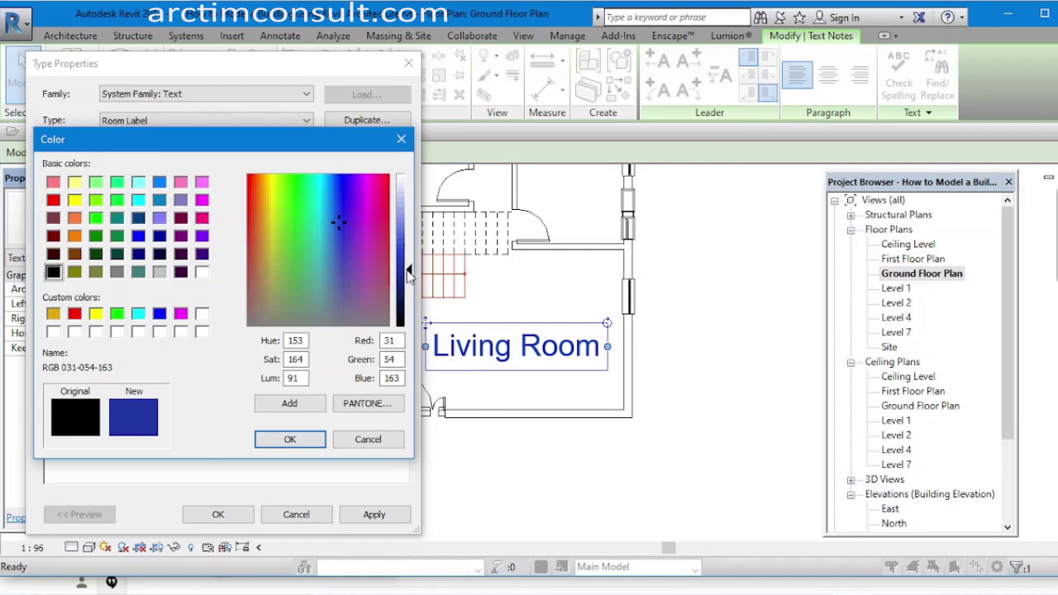
{"action": "left_click_drag", "start_coordinate": [411, 273], "coordinate": [407, 190]}
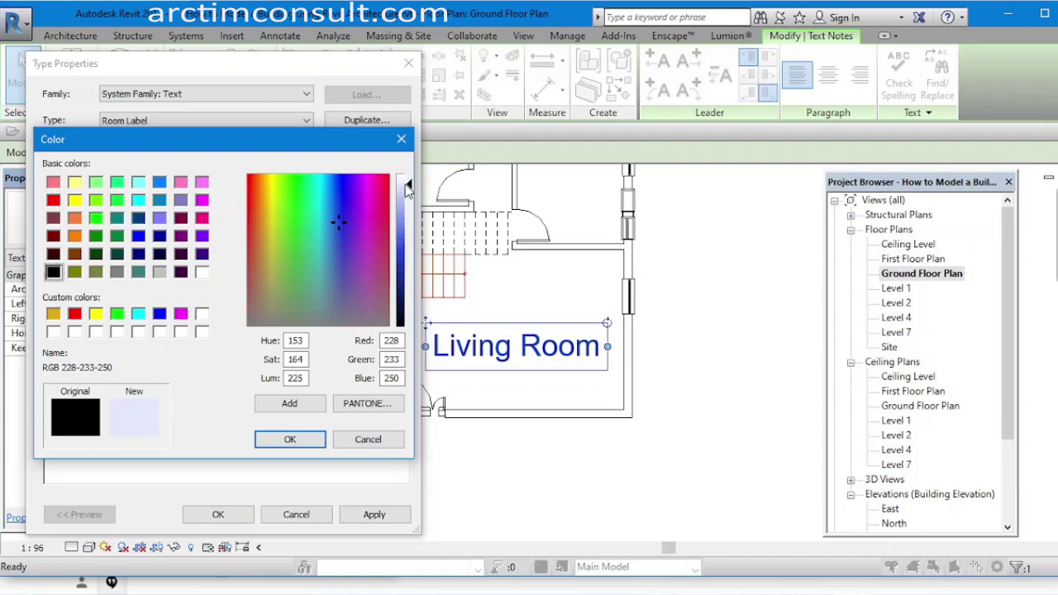
{"action": "left_click_drag", "start_coordinate": [407, 189], "coordinate": [408, 294]}
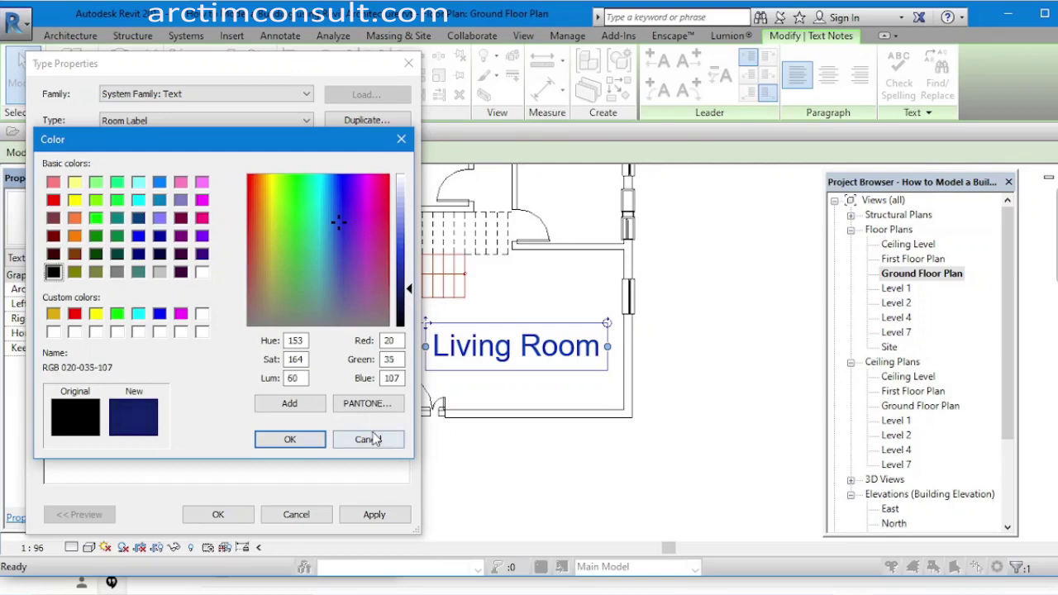
{"action": "left_click", "coordinate": [306, 442]}
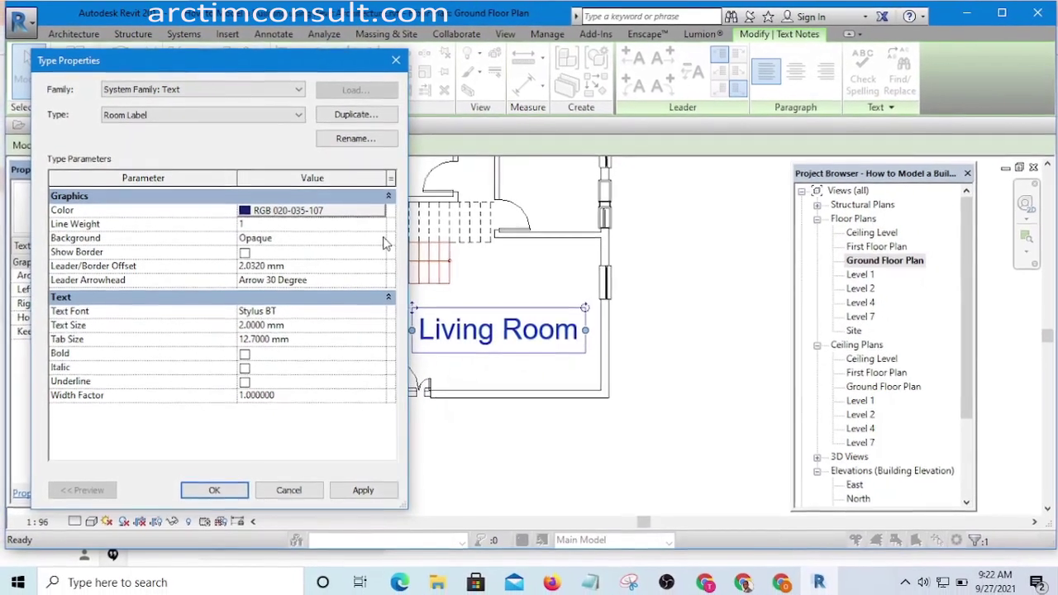
Keep the background Opaque and apply the Room Label type settings.
{"action": "left_click", "coordinate": [397, 251]}
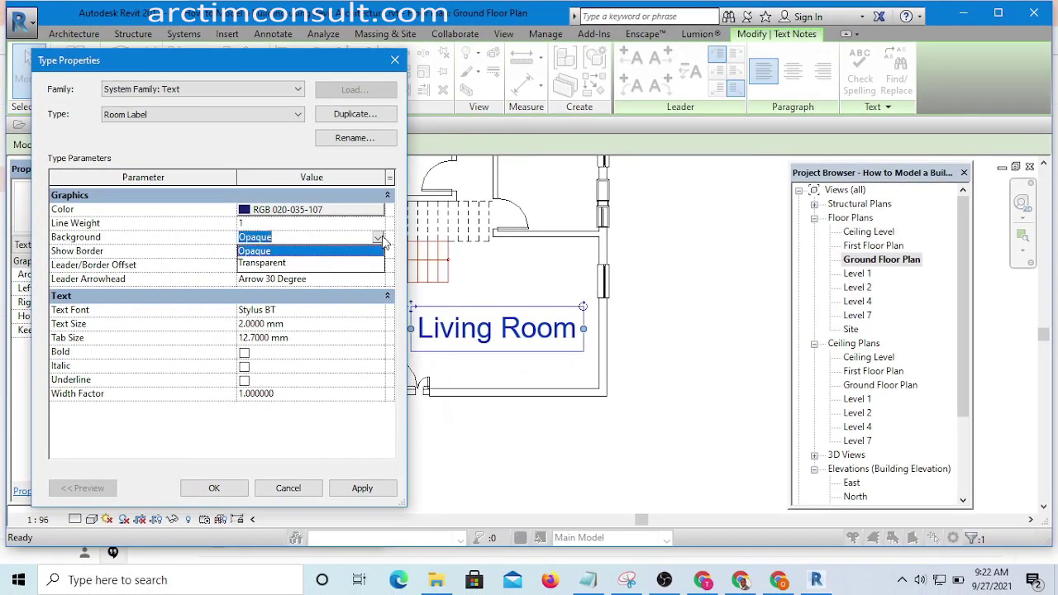
{"action": "left_click", "coordinate": [379, 240]}
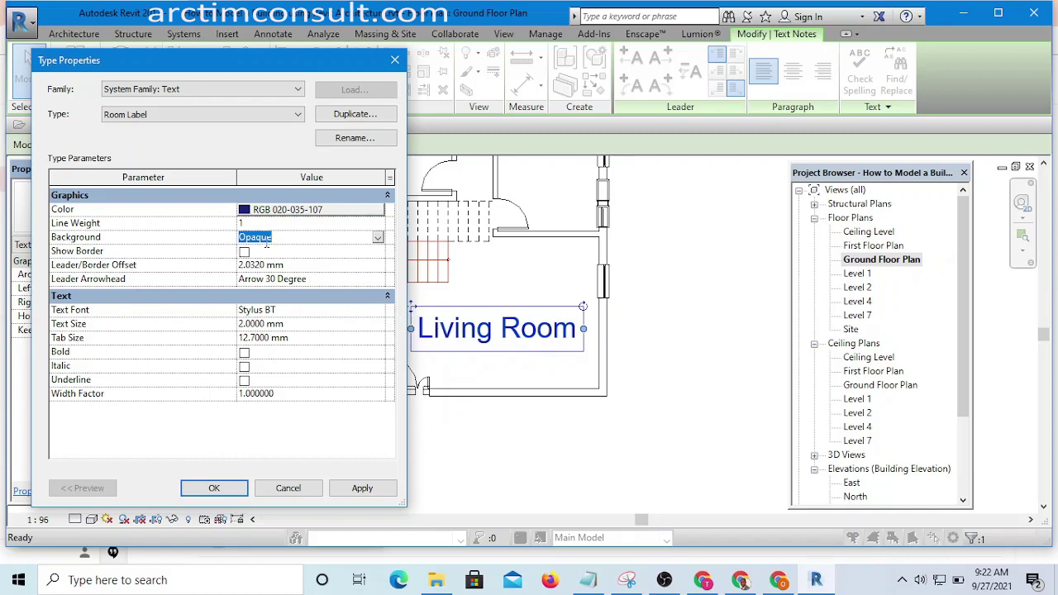
{"action": "left_click", "coordinate": [361, 490]}
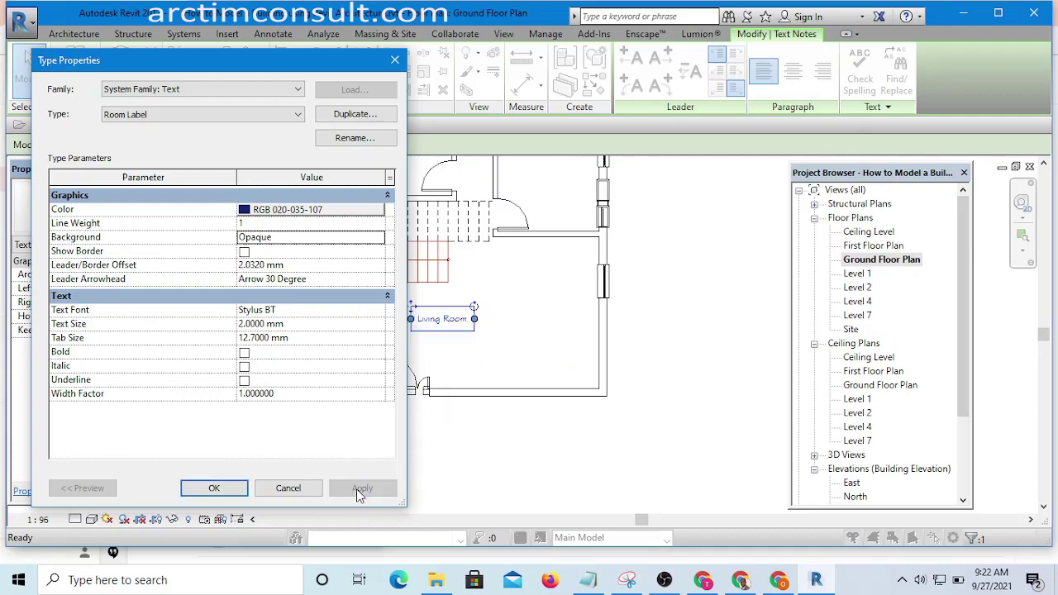
{"action": "left_click", "coordinate": [214, 488]}
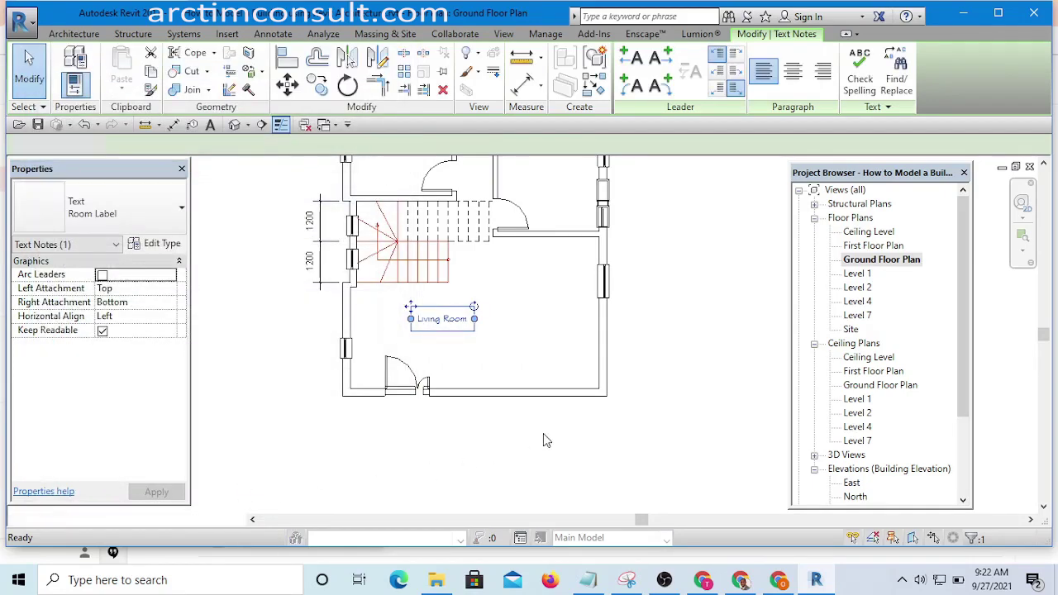
Nudge the Living Room label slightly right within the room.
{"action": "left_click", "coordinate": [543, 433]}
{"action": "scroll", "coordinate": [476, 326], "scroll_direction": "up", "scroll_amount": 6}
{"action": "scroll", "coordinate": [446, 330], "scroll_direction": "down", "scroll_amount": 5}
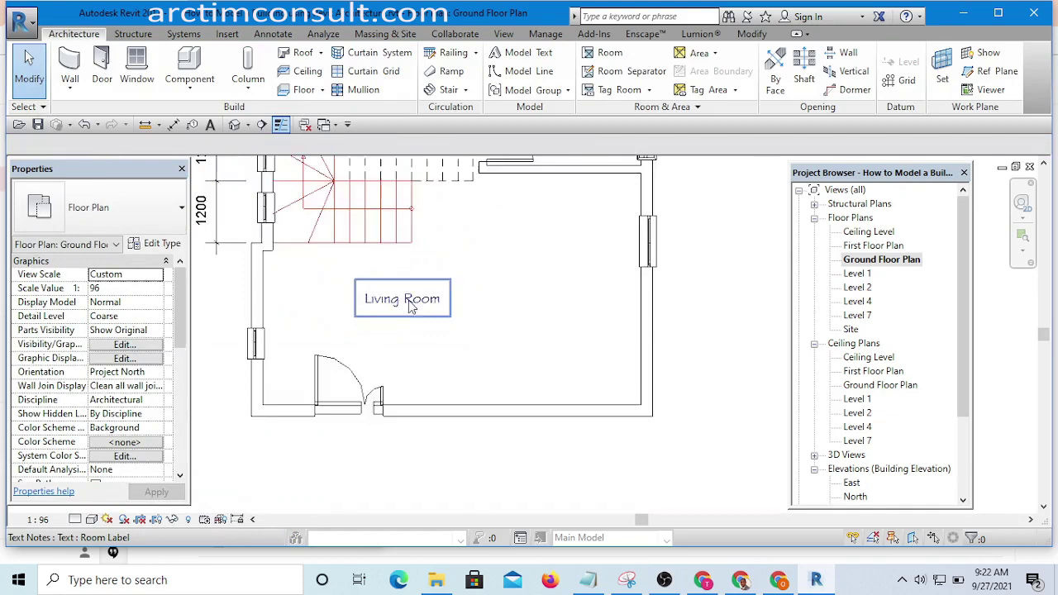
{"action": "scroll", "coordinate": [422, 314], "scroll_direction": "up", "scroll_amount": 2}
{"action": "left_click", "coordinate": [423, 309]}
{"action": "left_click_drag", "start_coordinate": [557, 330], "coordinate": [584, 319]}
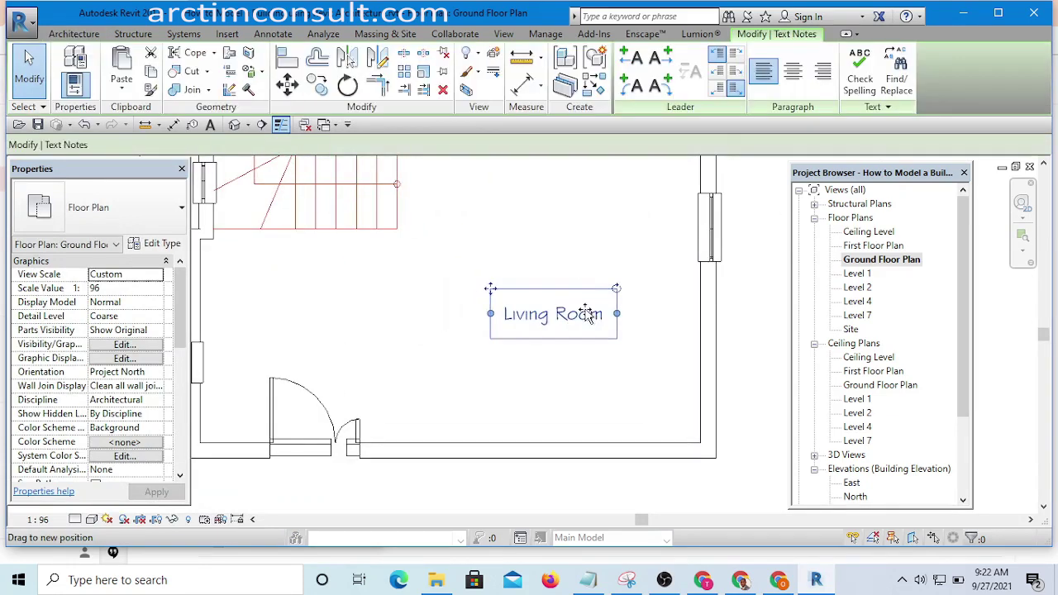
{"action": "scroll", "coordinate": [564, 338], "scroll_direction": "down", "scroll_amount": 3}
{"action": "left_click", "coordinate": [595, 302]}
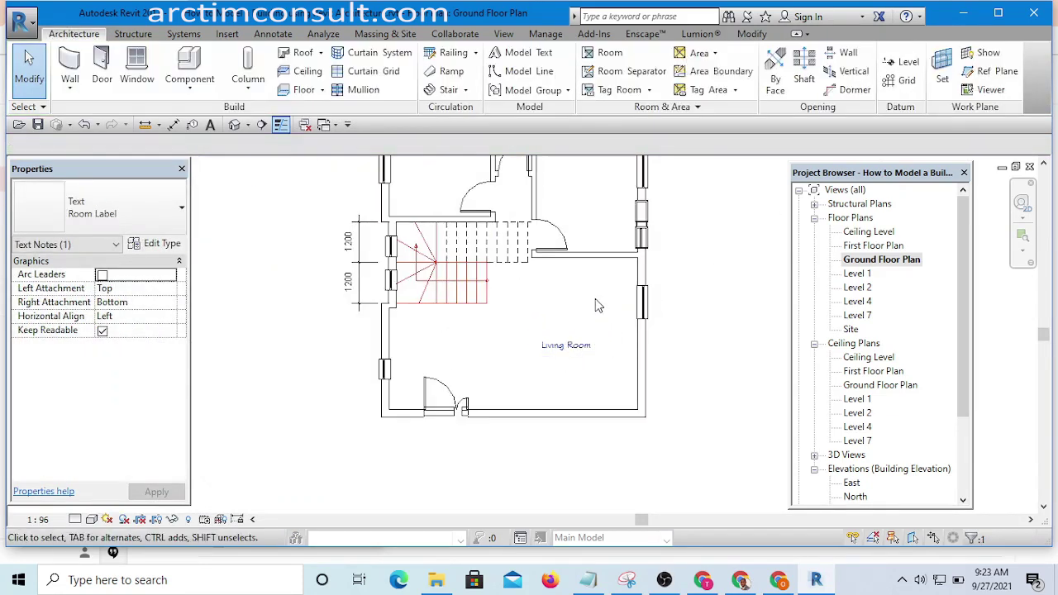
{"action": "scroll", "coordinate": [570, 351], "scroll_direction": "up", "scroll_amount": 4}
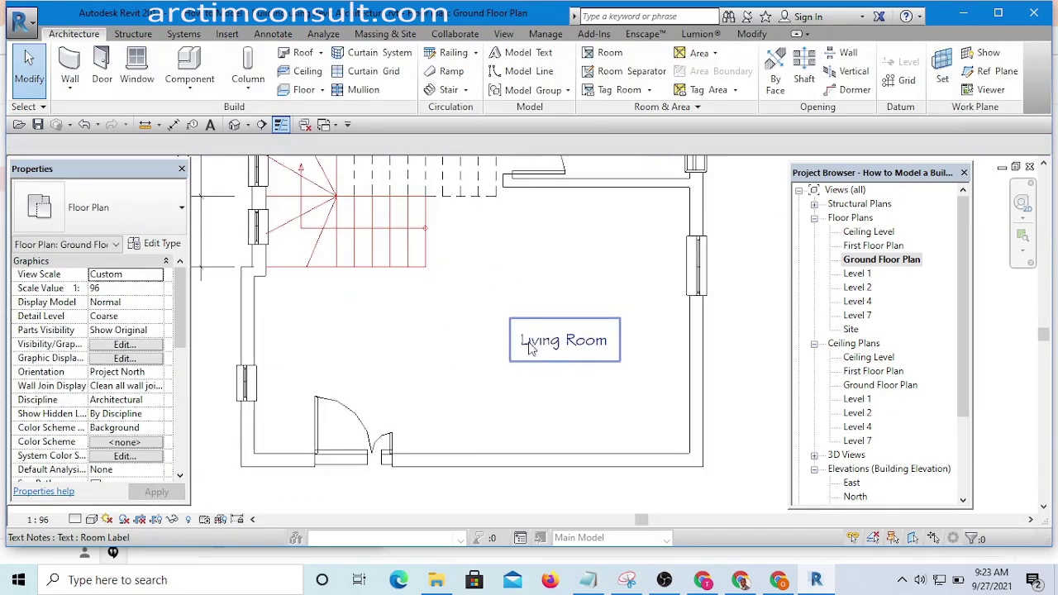
{"action": "scroll", "coordinate": [583, 347], "scroll_direction": "down", "scroll_amount": 1}
Move the Living Room label up over the stairs and review the plan.
{"action": "left_click", "coordinate": [581, 343]}
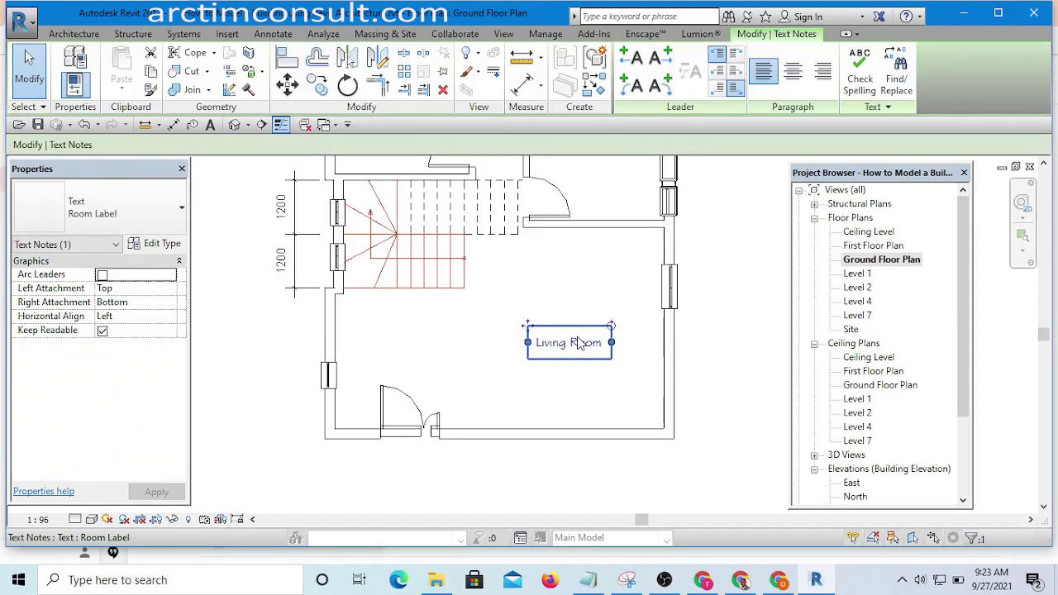
{"action": "left_click_drag", "start_coordinate": [581, 343], "coordinate": [463, 215], "text": "ctrl"}
{"action": "left_click", "coordinate": [493, 259]}
{"action": "scroll", "coordinate": [493, 259], "scroll_direction": "up", "scroll_amount": 4}
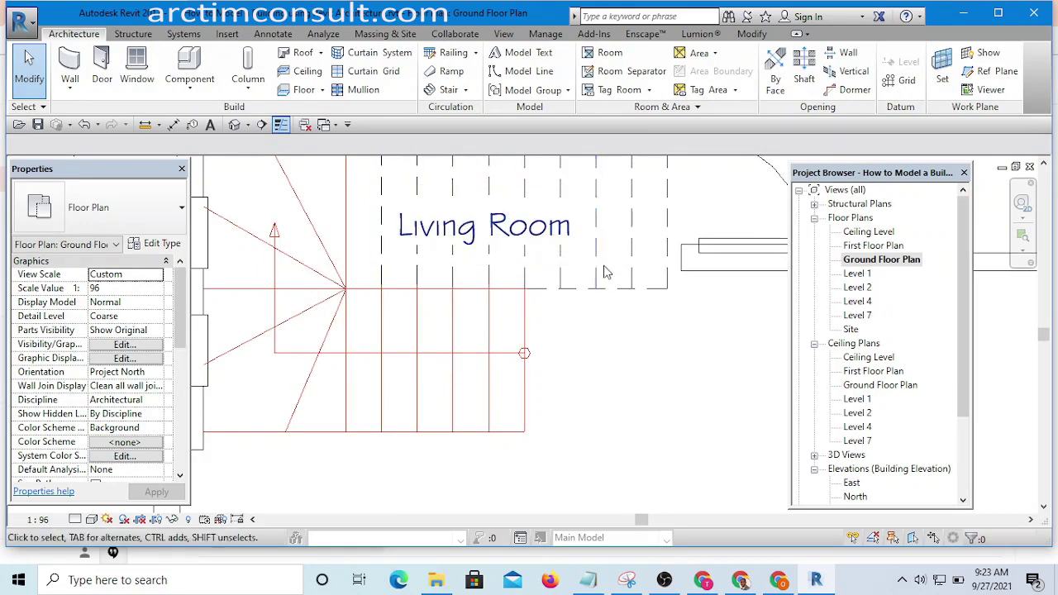
{"action": "scroll", "coordinate": [603, 273], "scroll_direction": "down", "scroll_amount": 2}
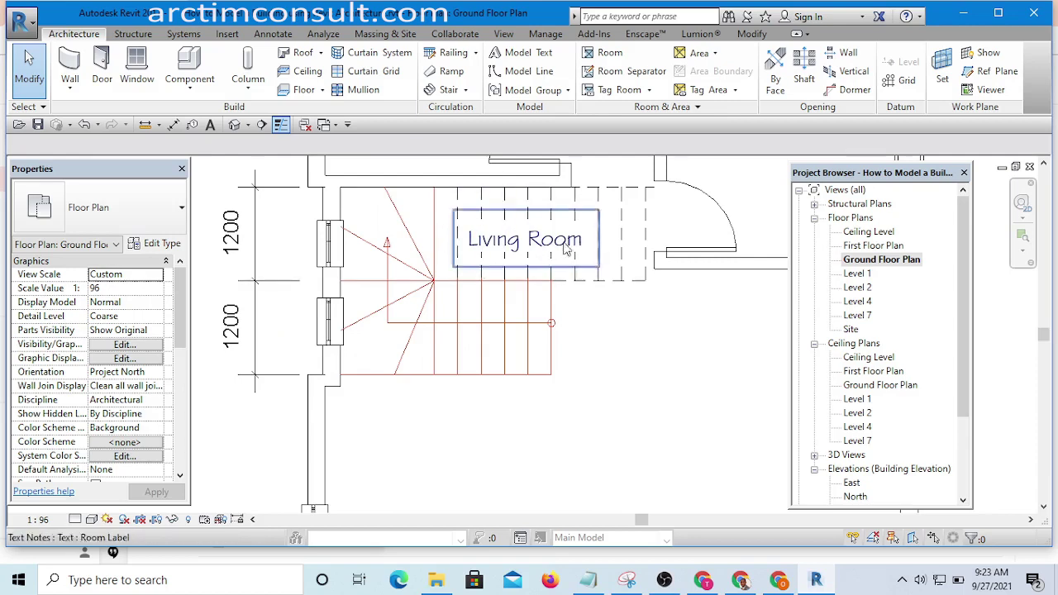
{"action": "scroll", "coordinate": [501, 246], "scroll_direction": "up", "scroll_amount": 1}
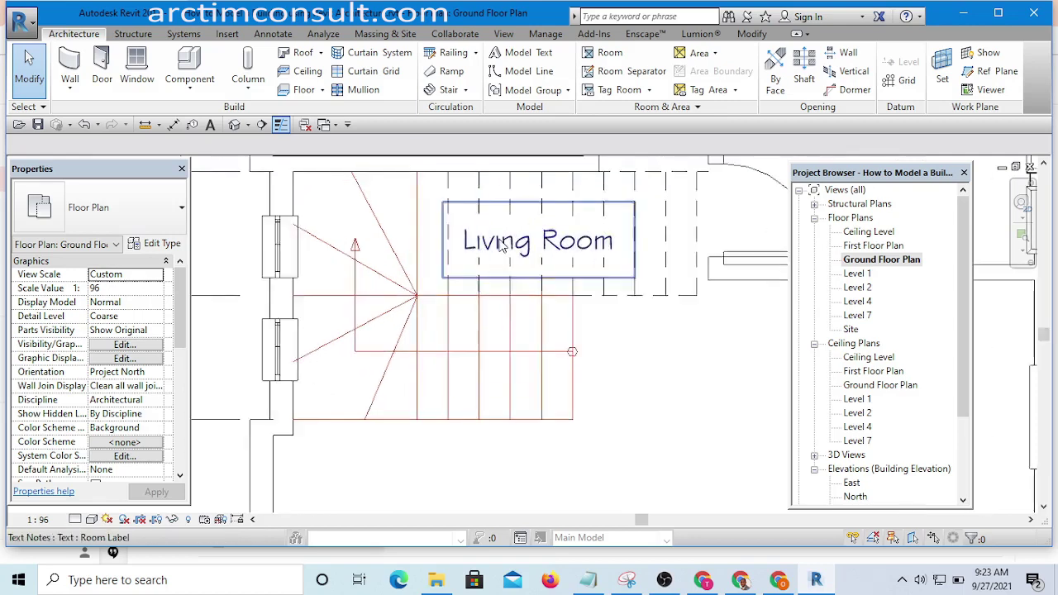
{"action": "scroll", "coordinate": [504, 244], "scroll_direction": "up", "scroll_amount": 2}
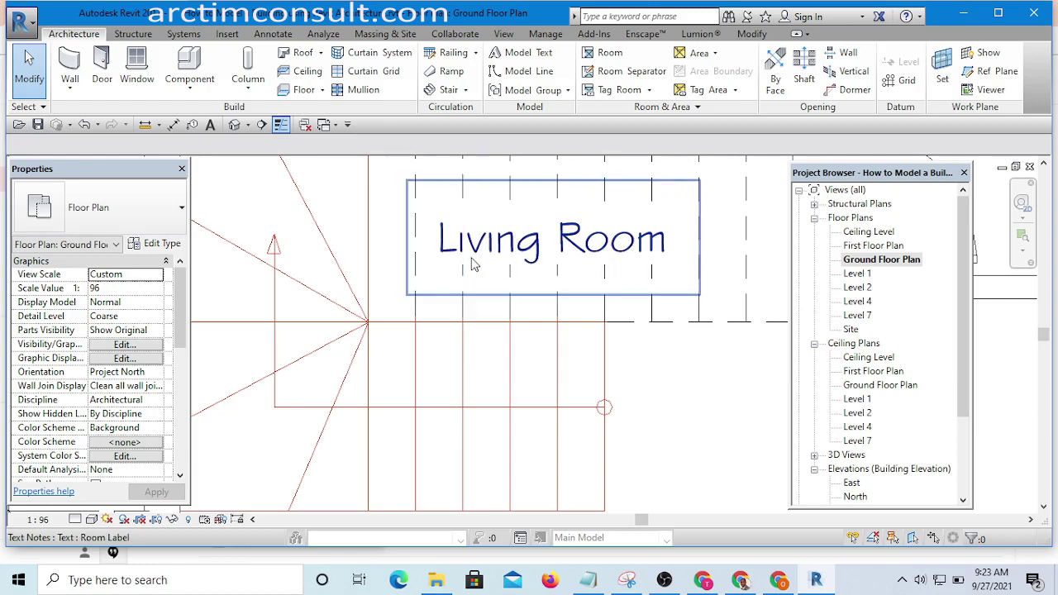
{"action": "scroll", "coordinate": [495, 235], "scroll_direction": "down", "scroll_amount": 5}
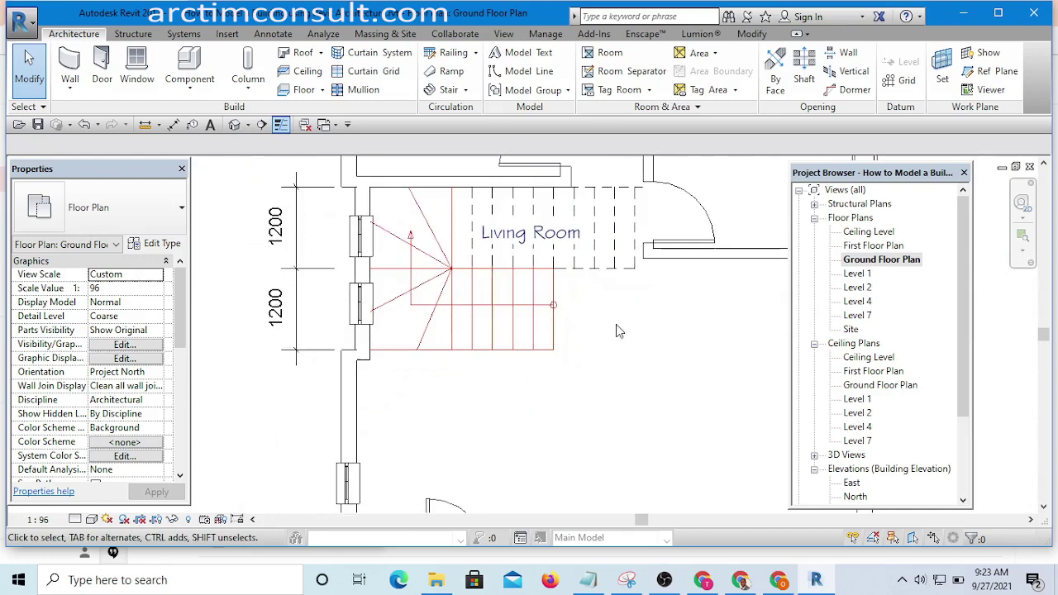
{"action": "scroll", "coordinate": [520, 252], "scroll_direction": "up", "scroll_amount": 2}
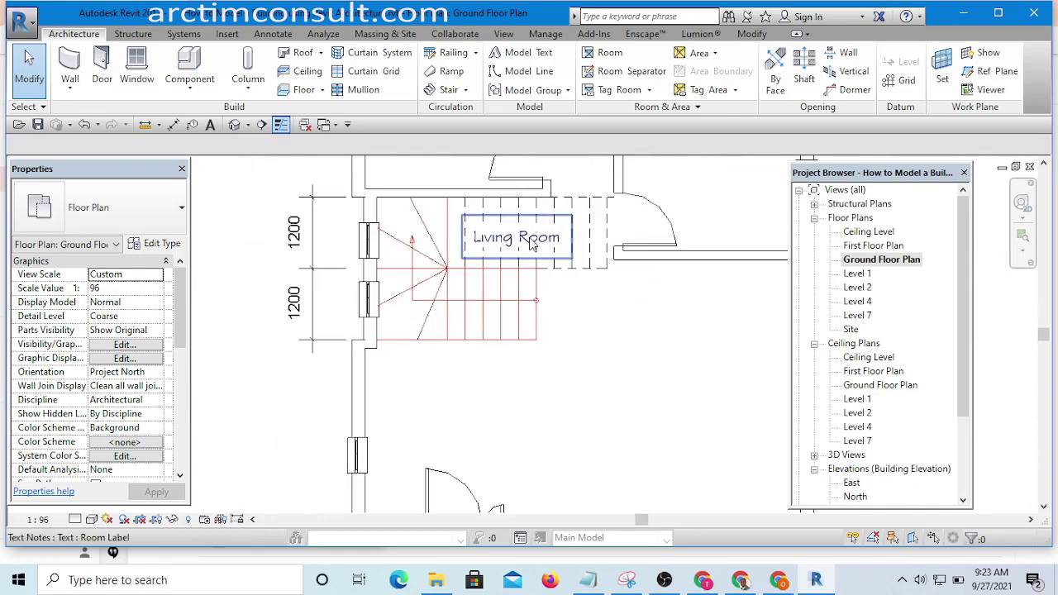
Switch the Room Label type's background to Transparent and apply it.
{"action": "left_click", "coordinate": [531, 243]}
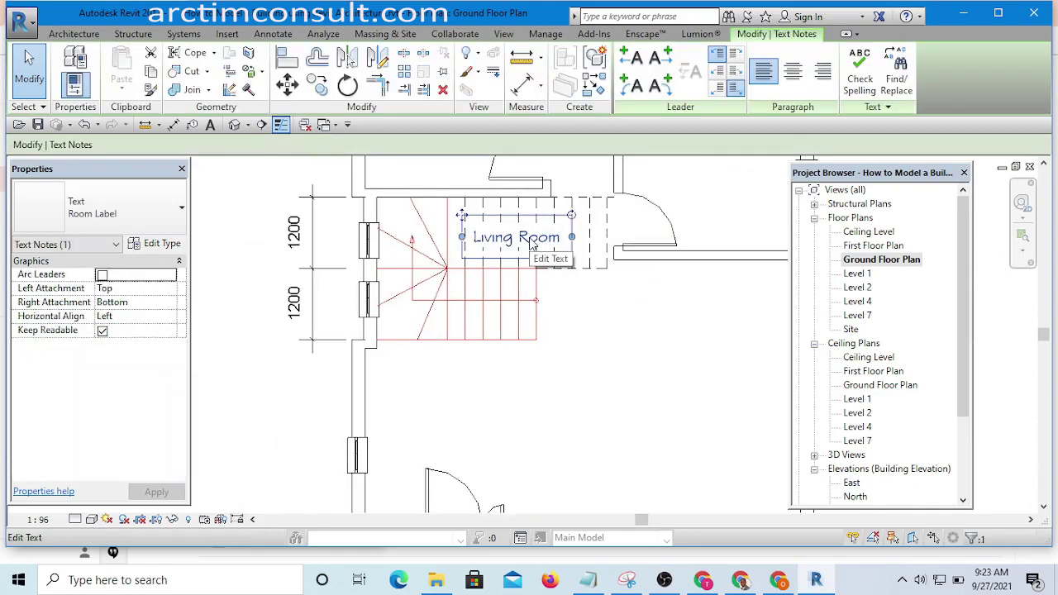
{"action": "left_click", "coordinate": [161, 245]}
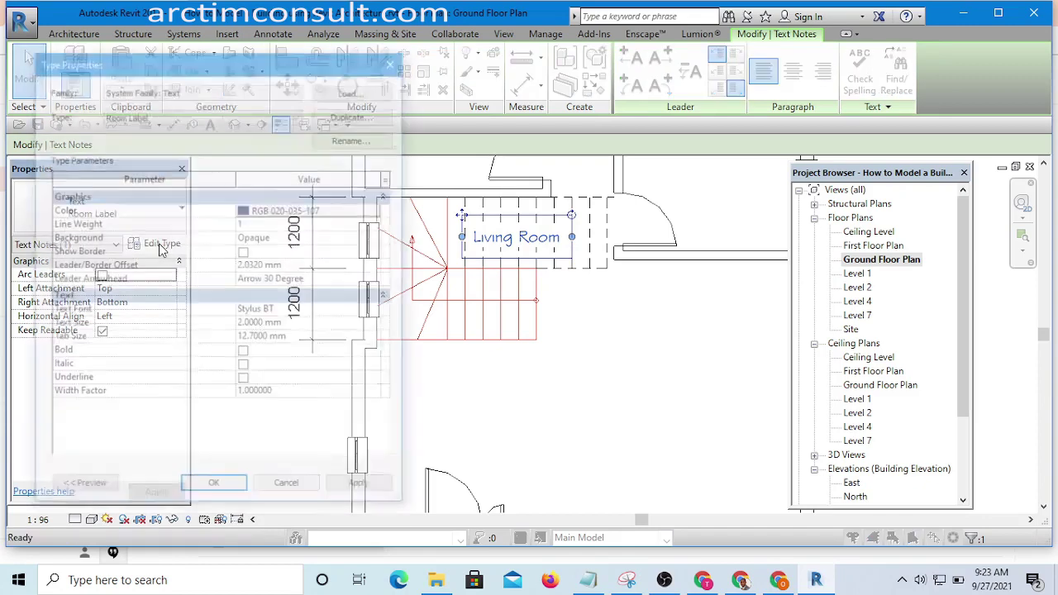
{"action": "left_click", "coordinate": [371, 238]}
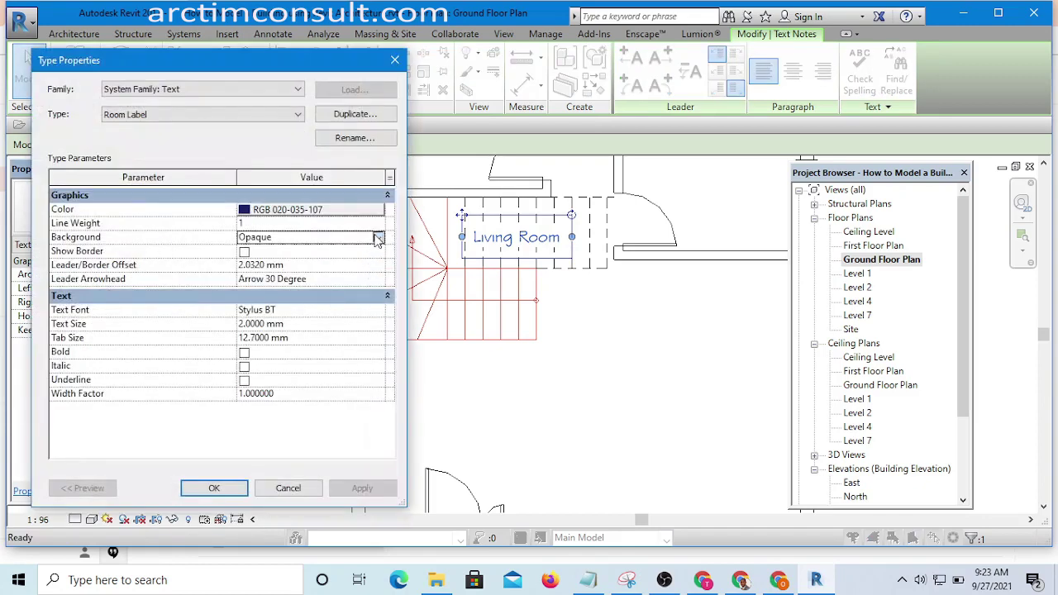
{"action": "left_click", "coordinate": [377, 238]}
{"action": "left_click", "coordinate": [280, 263]}
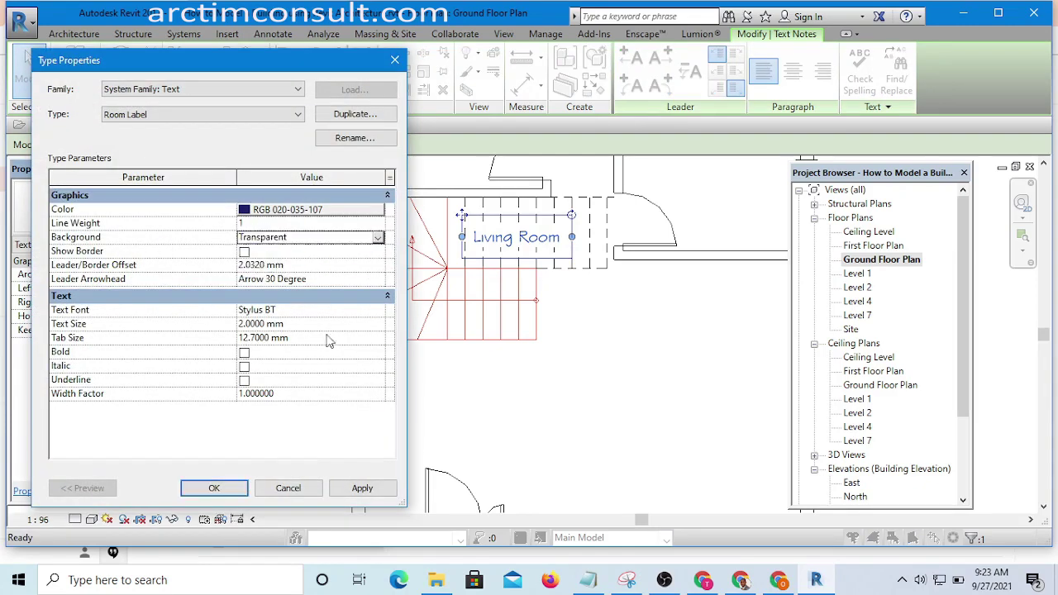
{"action": "left_click", "coordinate": [361, 491]}
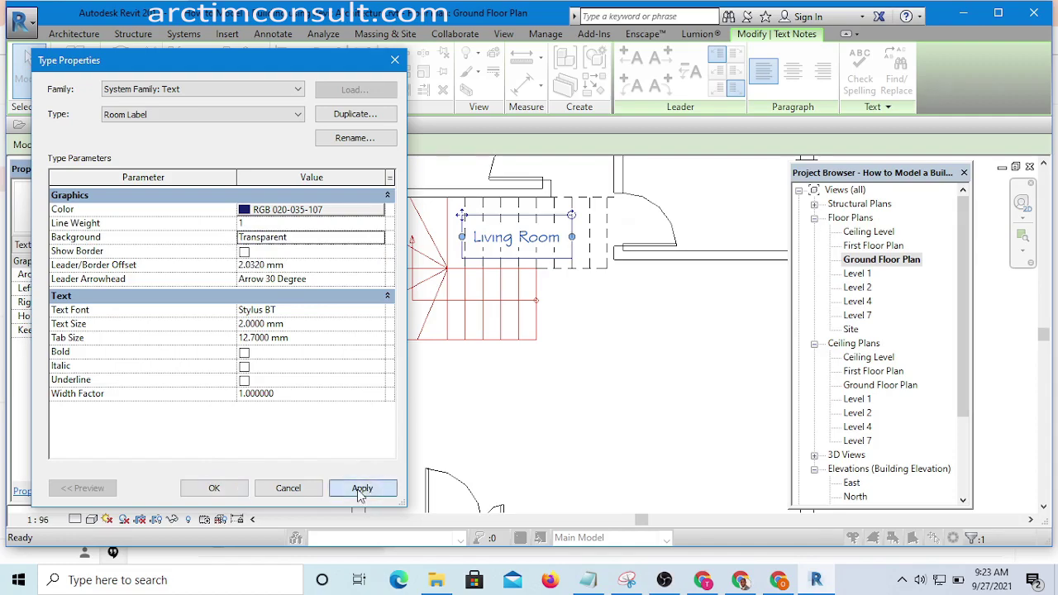
{"action": "left_click", "coordinate": [214, 488]}
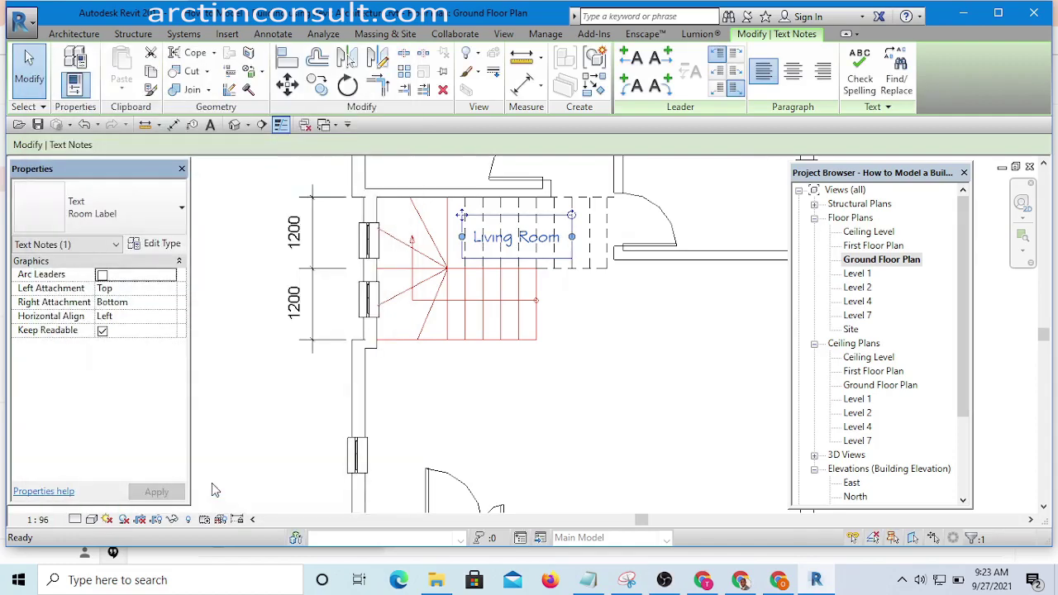
{"action": "left_click", "coordinate": [557, 455]}
{"action": "scroll", "coordinate": [520, 244], "scroll_direction": "up", "scroll_amount": 3}
{"action": "scroll", "coordinate": [521, 244], "scroll_direction": "up", "scroll_amount": 4}
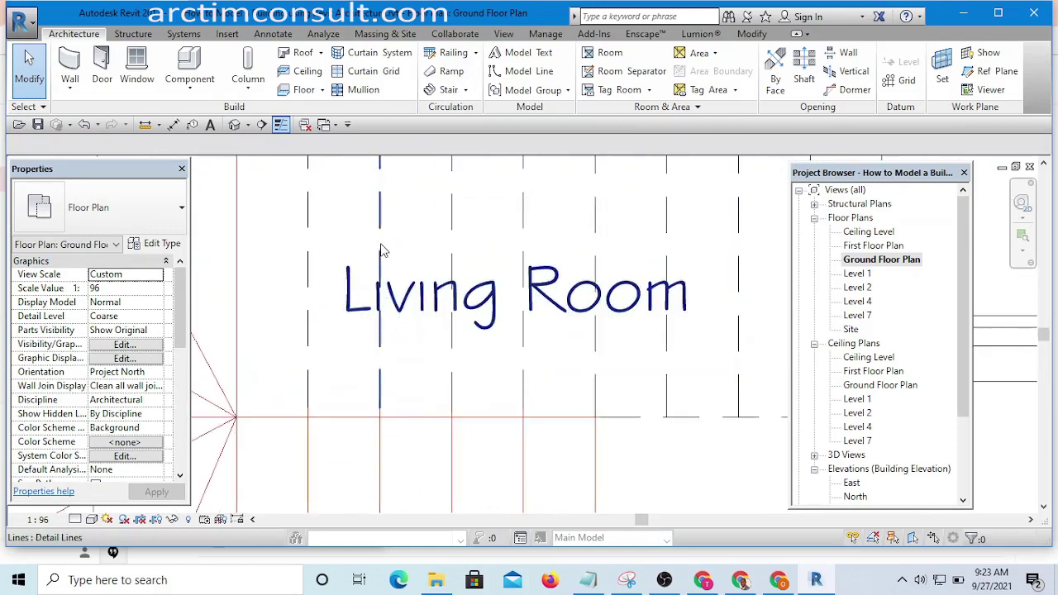
{"action": "scroll", "coordinate": [513, 302], "scroll_direction": "down", "scroll_amount": 3}
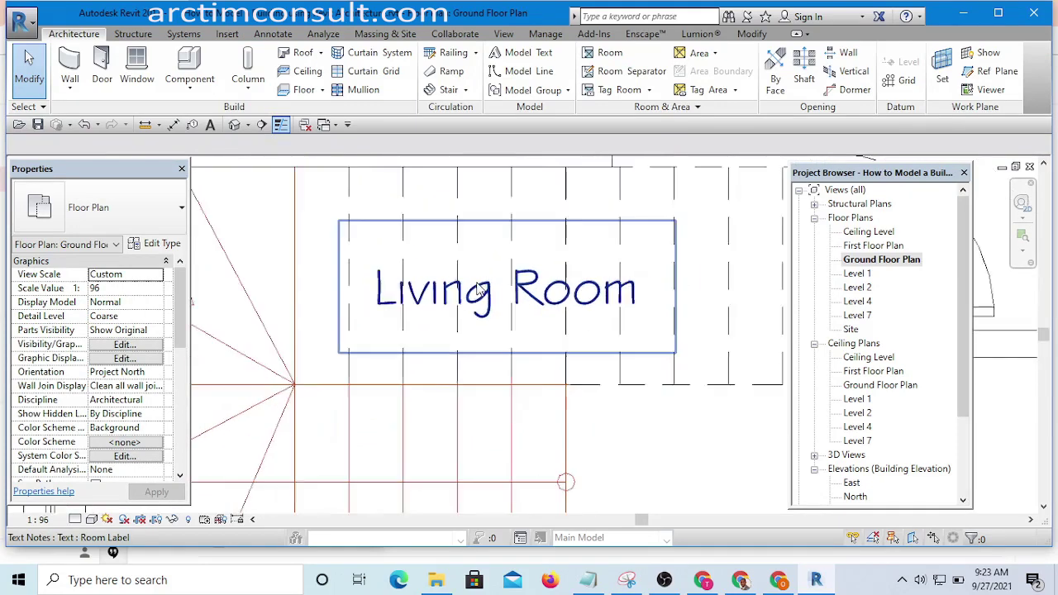
{"action": "scroll", "coordinate": [512, 306], "scroll_direction": "up", "scroll_amount": 3}
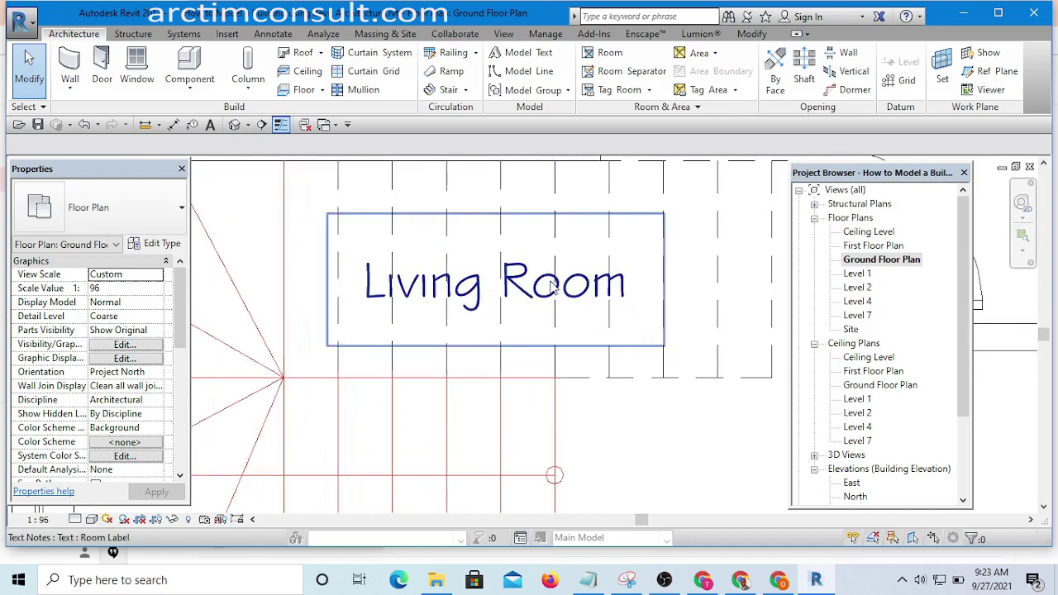
{"action": "scroll", "coordinate": [478, 294], "scroll_direction": "down", "scroll_amount": 2}
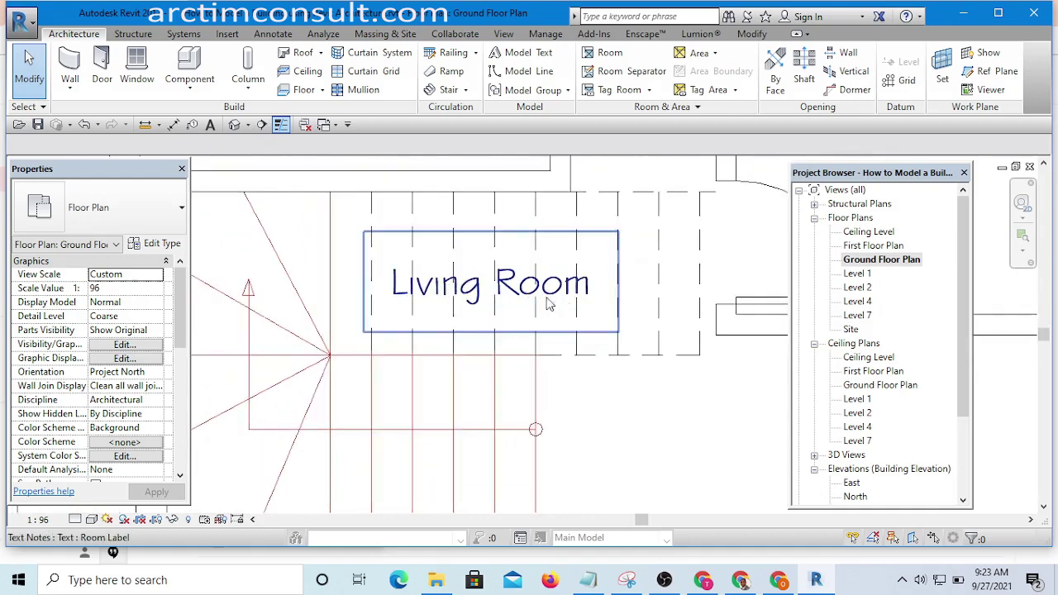
{"action": "scroll", "coordinate": [453, 300], "scroll_direction": "up", "scroll_amount": 2}
{"action": "left_click", "coordinate": [486, 302]}
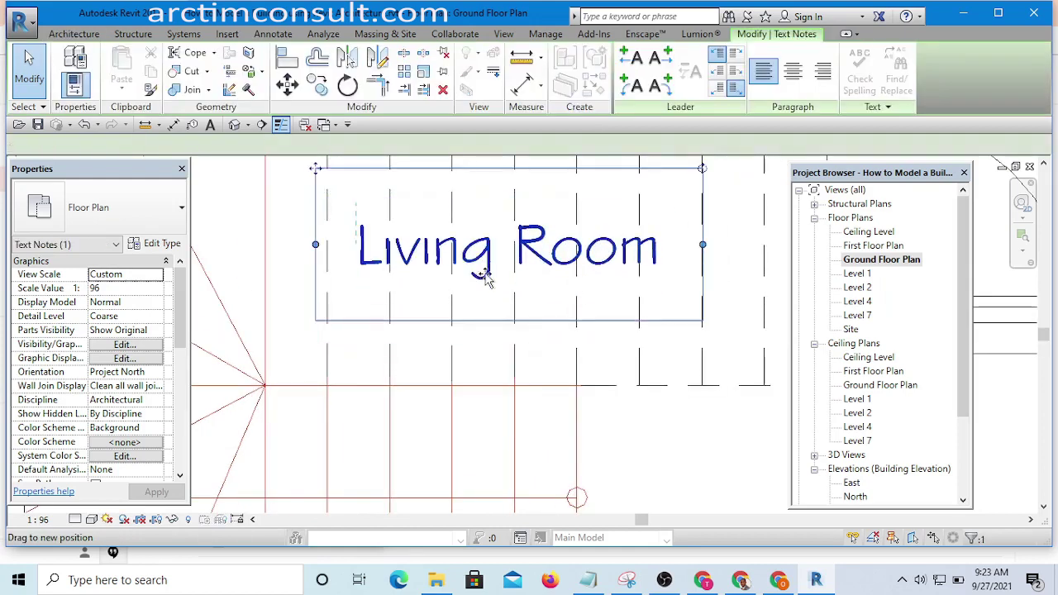
{"action": "scroll", "coordinate": [481, 294], "scroll_direction": "down", "scroll_amount": 3}
{"action": "scroll", "coordinate": [481, 294], "scroll_direction": "up", "scroll_amount": 5}
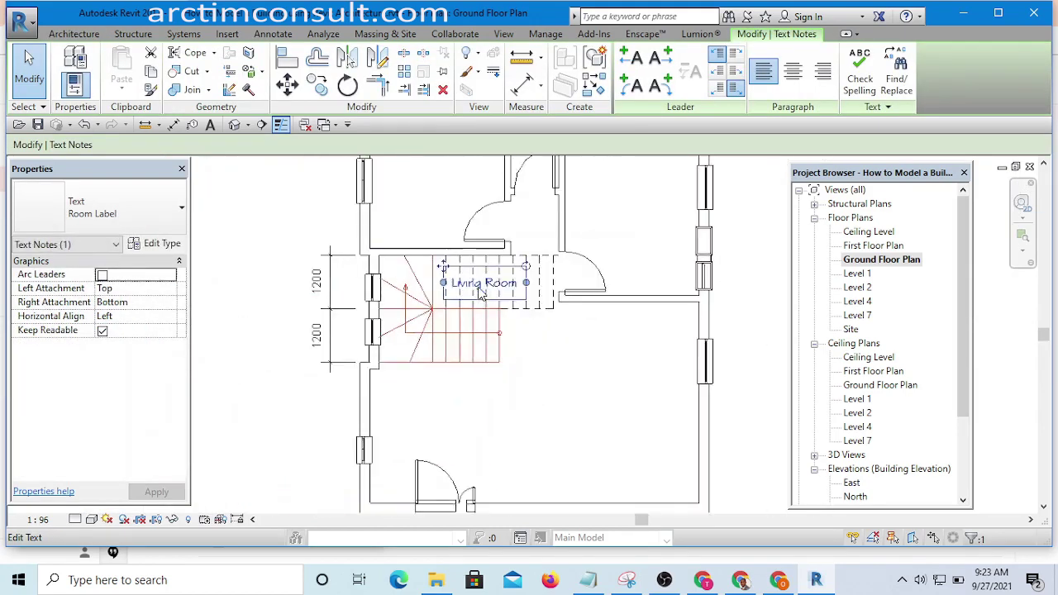
{"action": "scroll", "coordinate": [456, 270], "scroll_direction": "down", "scroll_amount": 1}
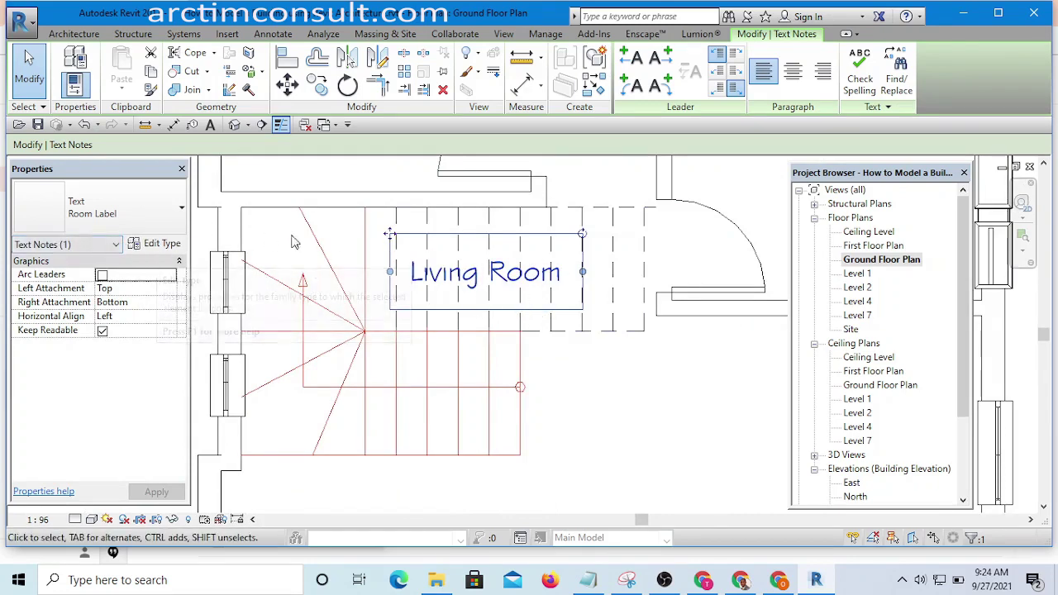
{"action": "scroll", "coordinate": [599, 293], "scroll_direction": "down", "scroll_amount": 2}
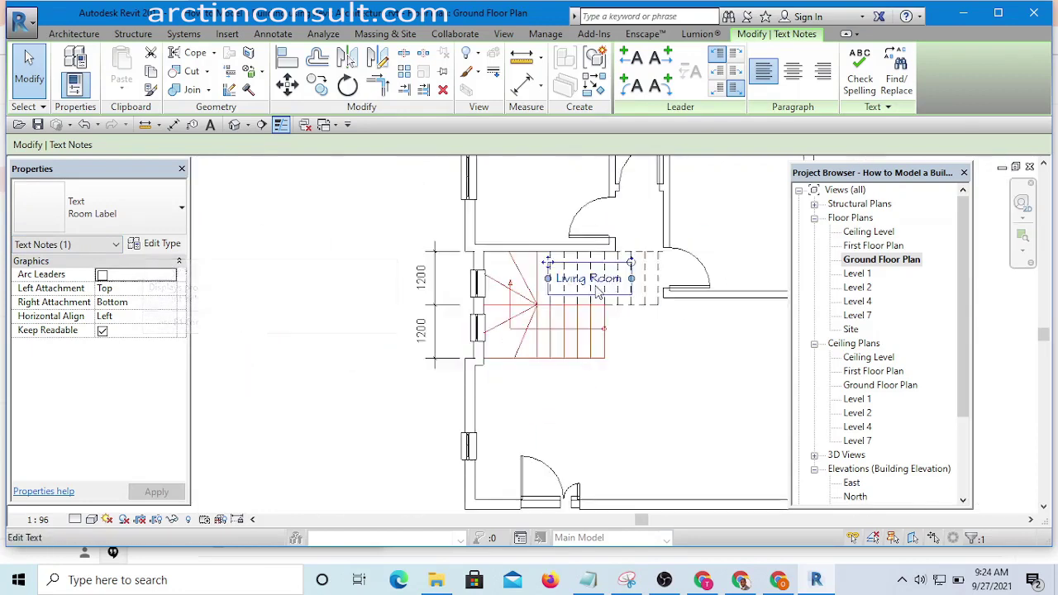
{"action": "scroll", "coordinate": [598, 293], "scroll_direction": "up", "scroll_amount": 4}
{"action": "middle_click_drag", "start_coordinate": [601, 291], "coordinate": [541, 303]}
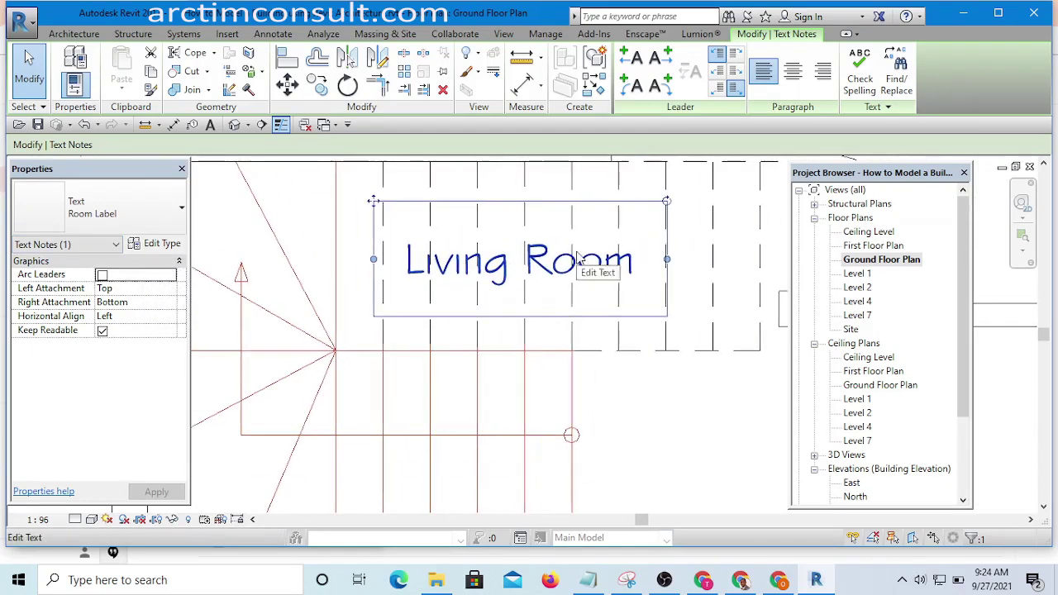
{"action": "scroll", "coordinate": [579, 263], "scroll_direction": "down", "scroll_amount": 5}
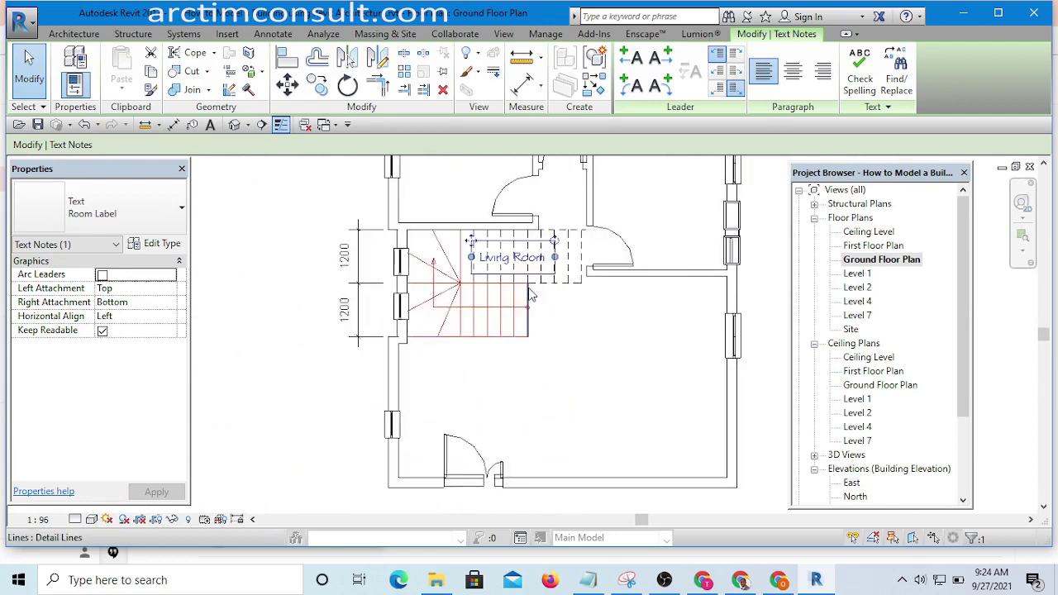
{"action": "scroll", "coordinate": [500, 262], "scroll_direction": "up", "scroll_amount": 5}
{"action": "scroll", "coordinate": [501, 276], "scroll_direction": "up", "scroll_amount": 1}
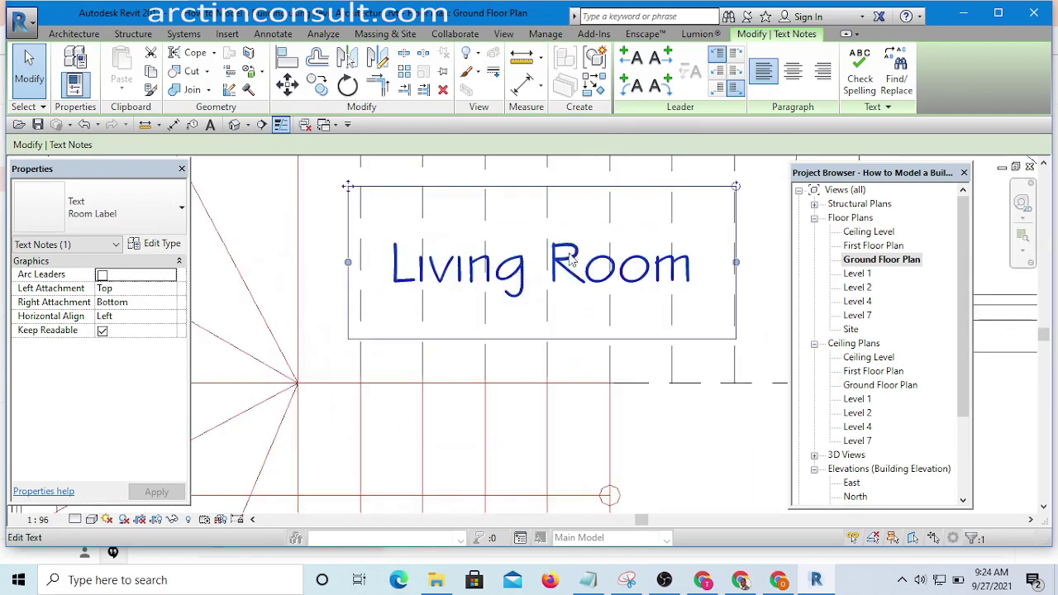
{"action": "scroll", "coordinate": [570, 273], "scroll_direction": "down", "scroll_amount": 3}
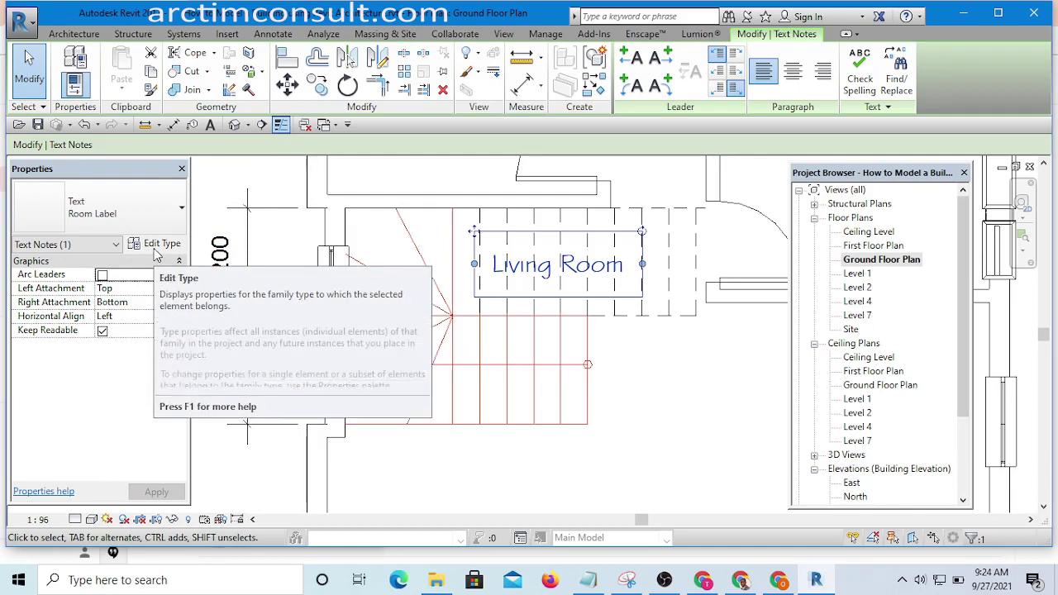
{"action": "scroll", "coordinate": [626, 391], "scroll_direction": "down", "scroll_amount": 3}
Drag the Living Room note off the stair landing into the open room below the stairs.
{"action": "left_click", "coordinate": [625, 391]}
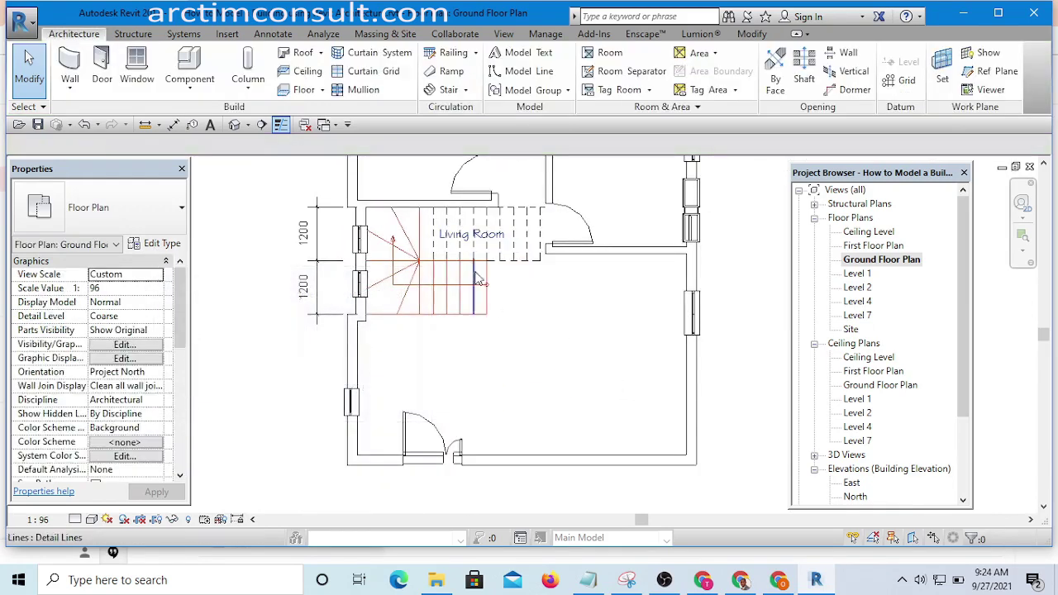
{"action": "scroll", "coordinate": [476, 247], "scroll_direction": "up", "scroll_amount": 2}
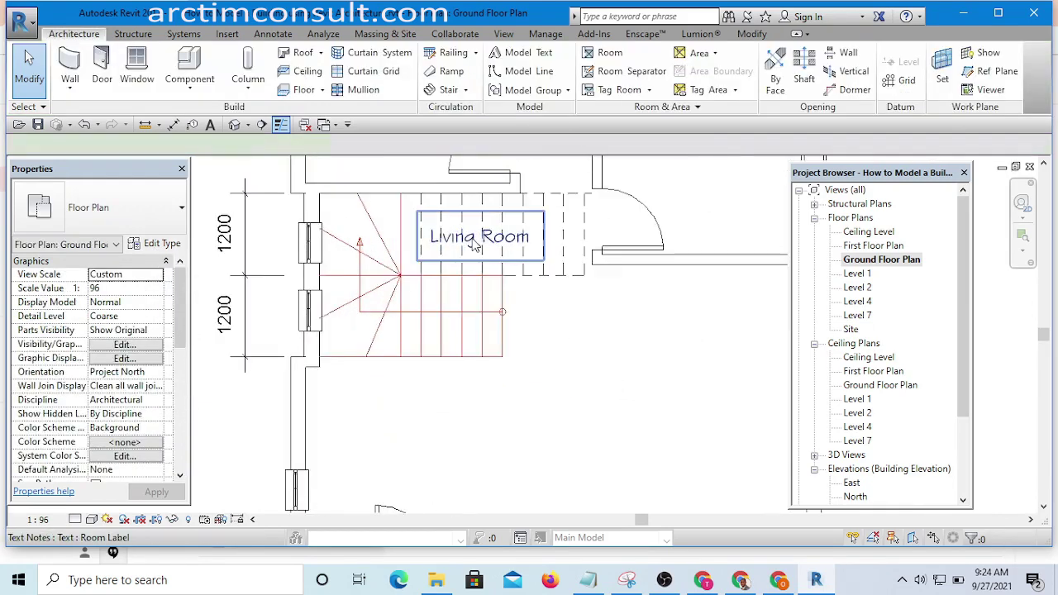
{"action": "left_click_drag", "start_coordinate": [477, 246], "coordinate": [696, 435]}
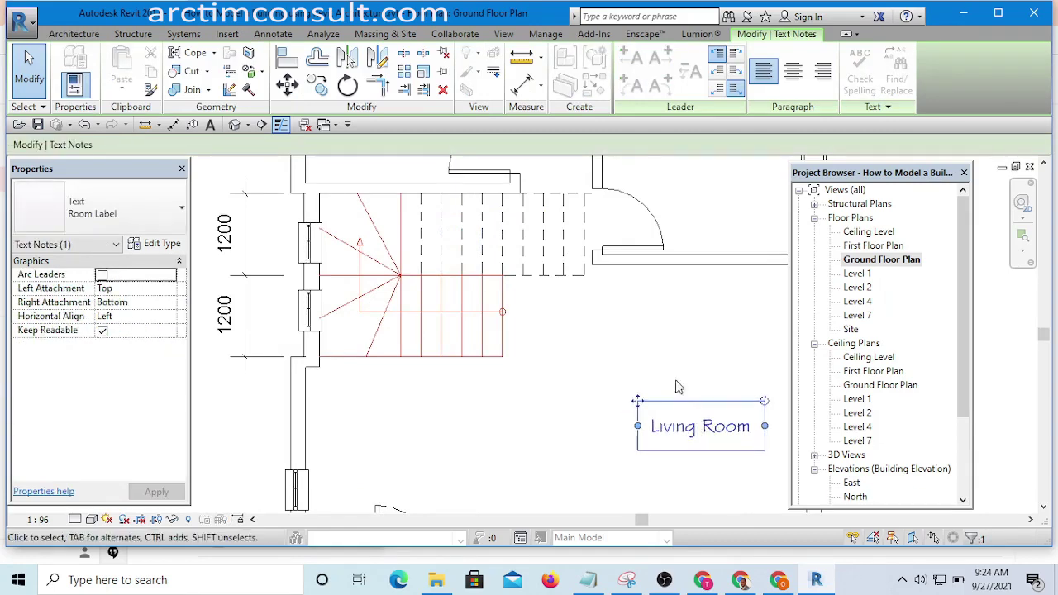
{"action": "scroll", "coordinate": [677, 385], "scroll_direction": "down", "scroll_amount": 3}
{"action": "scroll", "coordinate": [678, 385], "scroll_direction": "up", "scroll_amount": 1}
{"action": "left_click", "coordinate": [713, 370]}
Reselect the Living Room note and zoom in and out to check its new position.
{"action": "scroll", "coordinate": [714, 370], "scroll_direction": "up", "scroll_amount": 3}
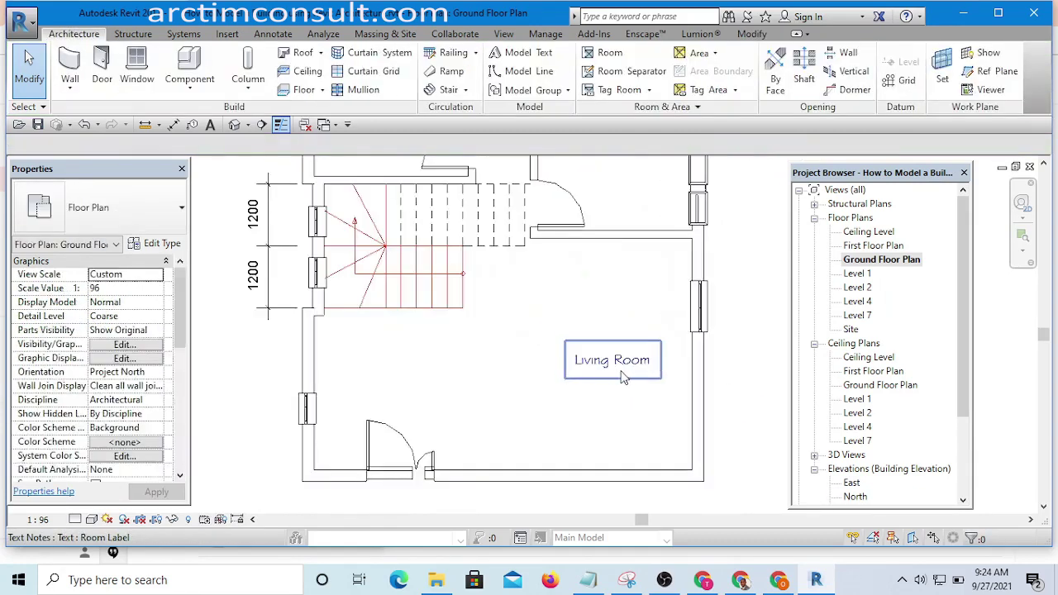
{"action": "left_click", "coordinate": [667, 361]}
{"action": "scroll", "coordinate": [630, 374], "scroll_direction": "up", "scroll_amount": 2}
{"action": "scroll", "coordinate": [631, 374], "scroll_direction": "up", "scroll_amount": 1}
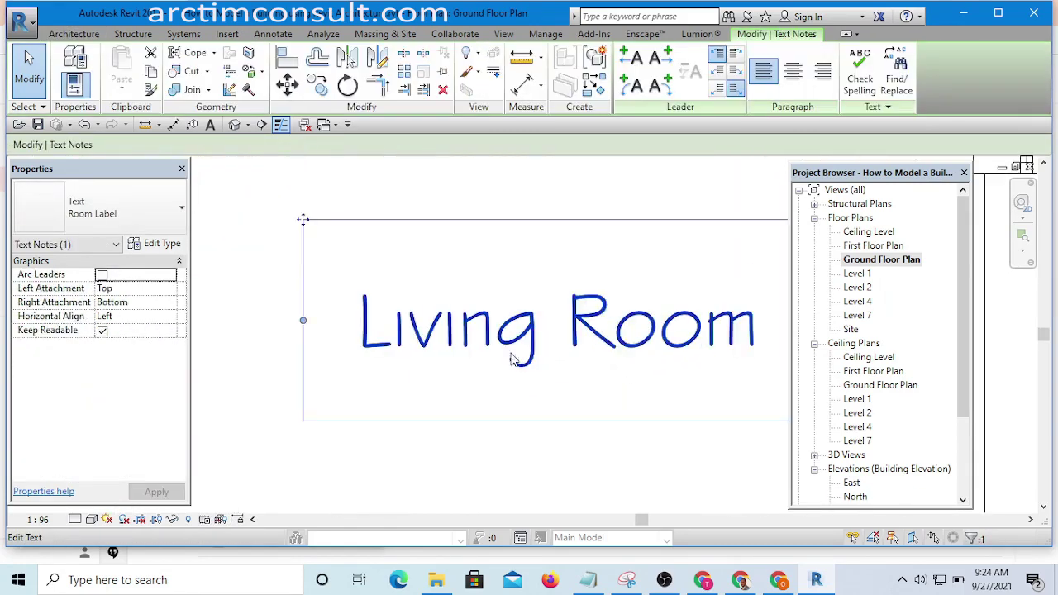
{"action": "scroll", "coordinate": [515, 359], "scroll_direction": "down", "scroll_amount": 3}
{"action": "scroll", "coordinate": [479, 328], "scroll_direction": "up", "scroll_amount": 1}
{"action": "scroll", "coordinate": [449, 330], "scroll_direction": "up", "scroll_amount": 3}
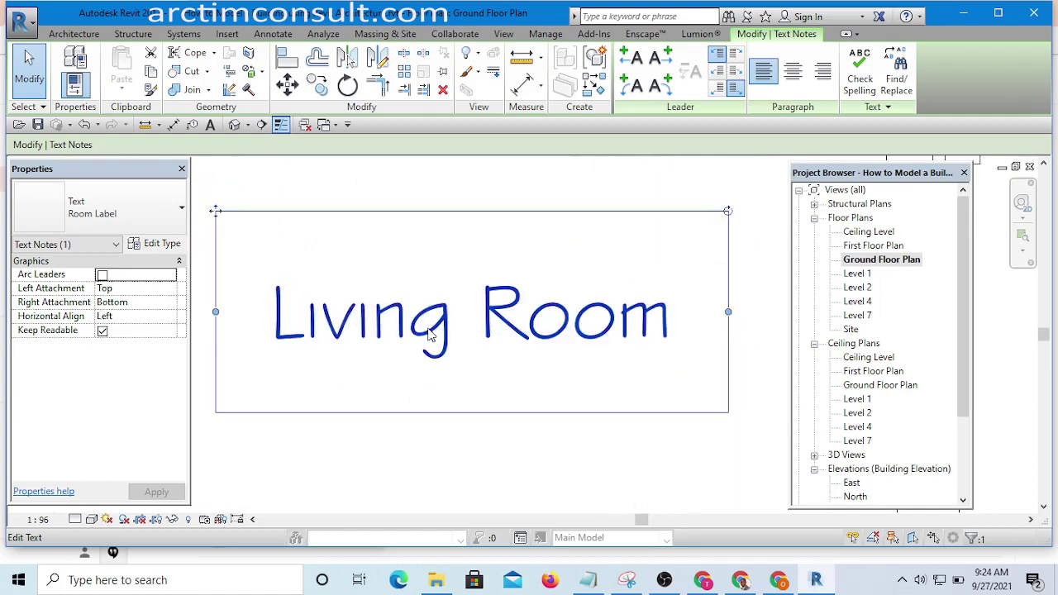
{"action": "scroll", "coordinate": [538, 366], "scroll_direction": "down", "scroll_amount": 2}
{"action": "scroll", "coordinate": [382, 331], "scroll_direction": "up", "scroll_amount": 1}
{"action": "scroll", "coordinate": [380, 329], "scroll_direction": "up", "scroll_amount": 3}
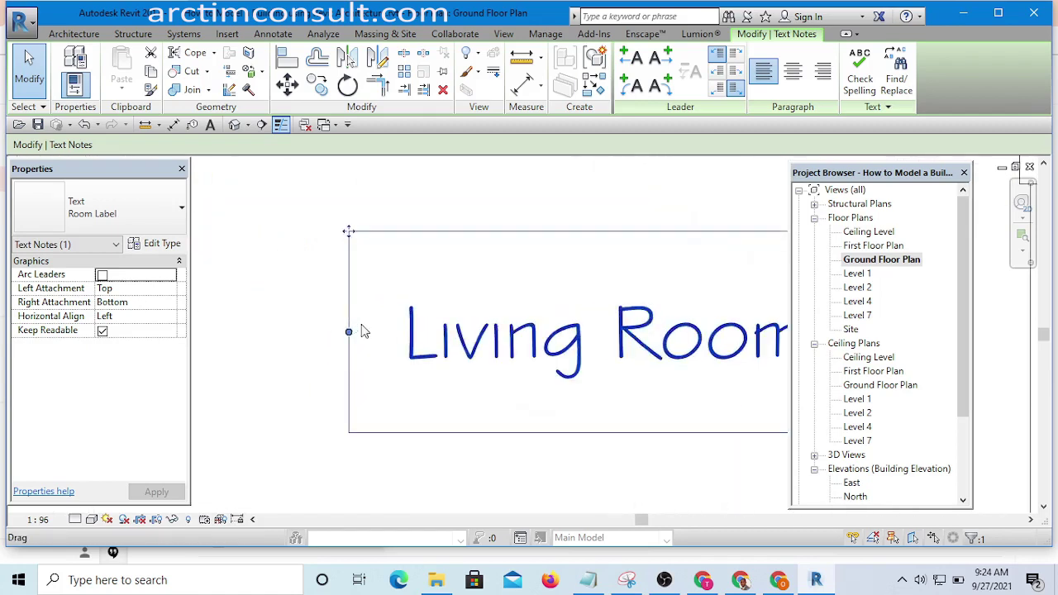
{"action": "scroll", "coordinate": [364, 340], "scroll_direction": "down", "scroll_amount": 4}
{"action": "scroll", "coordinate": [404, 349], "scroll_direction": "down", "scroll_amount": 1}
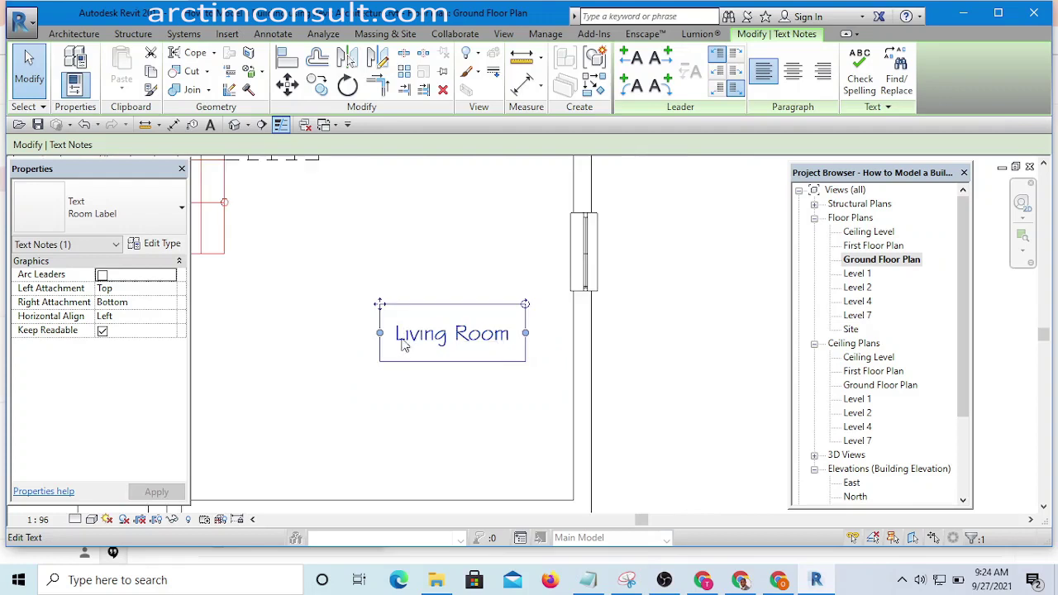
{"action": "scroll", "coordinate": [397, 350], "scroll_direction": "up", "scroll_amount": 3}
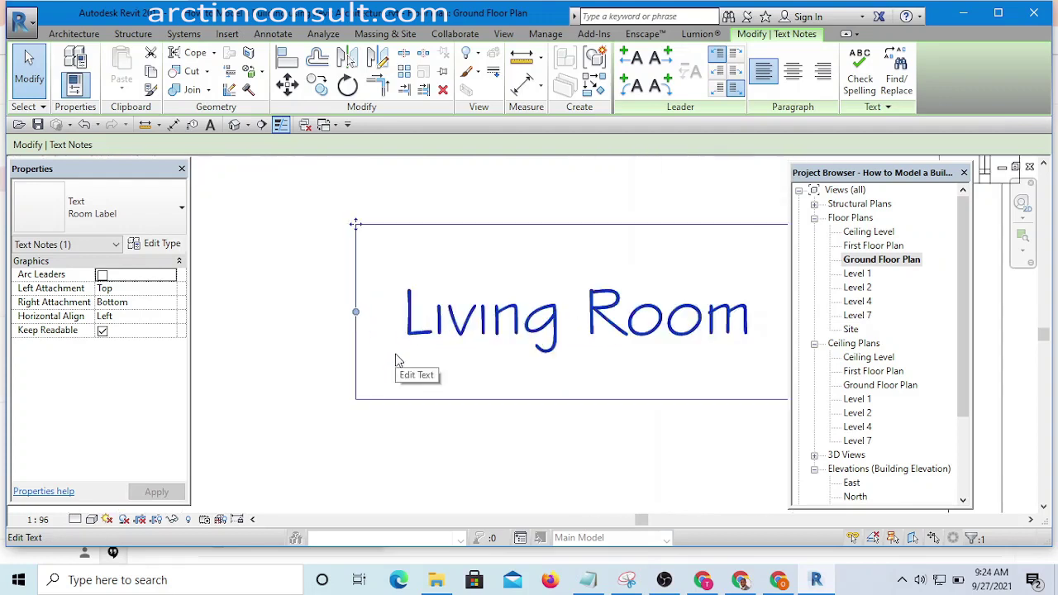
{"action": "scroll", "coordinate": [413, 368], "scroll_direction": "down", "scroll_amount": 4}
Replace the note's text with 'LIVING ROOM' in uppercase.
{"action": "double_click", "coordinate": [568, 359]}
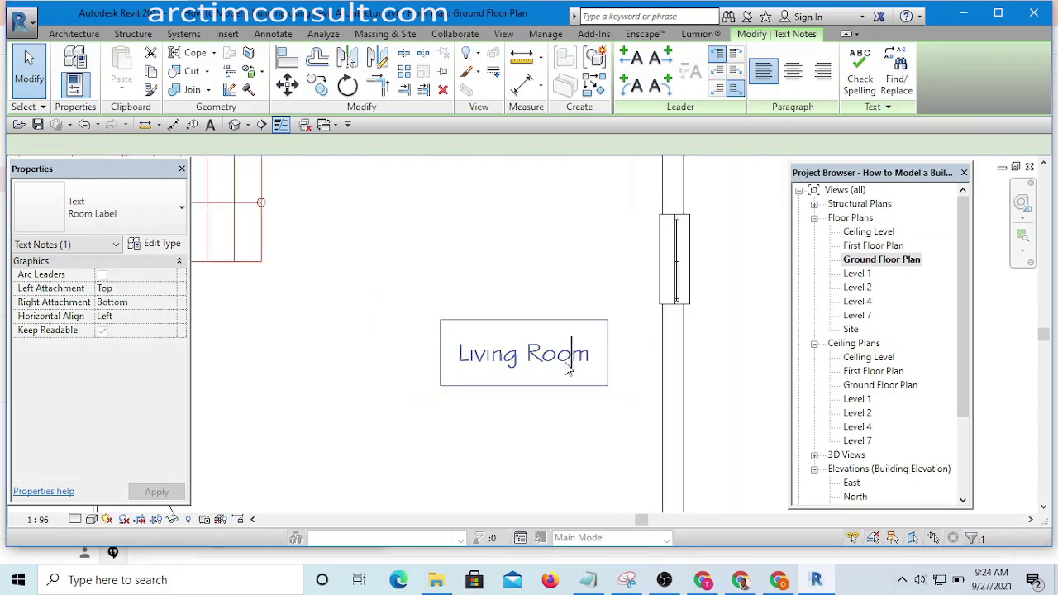
{"action": "left_click_drag", "start_coordinate": [587, 363], "coordinate": [443, 362]}
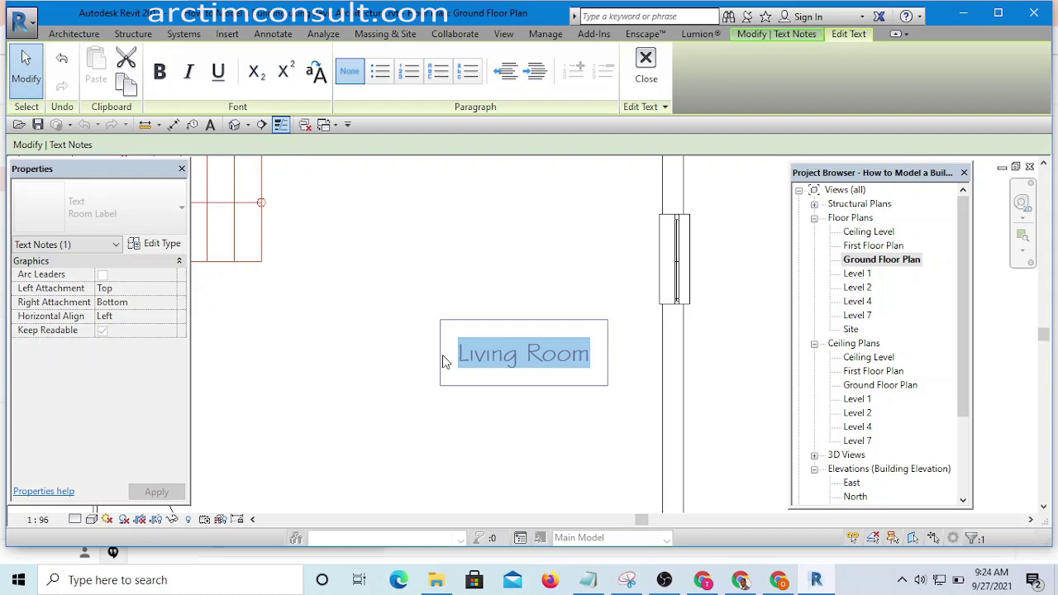
{"action": "left_click", "coordinate": [579, 363]}
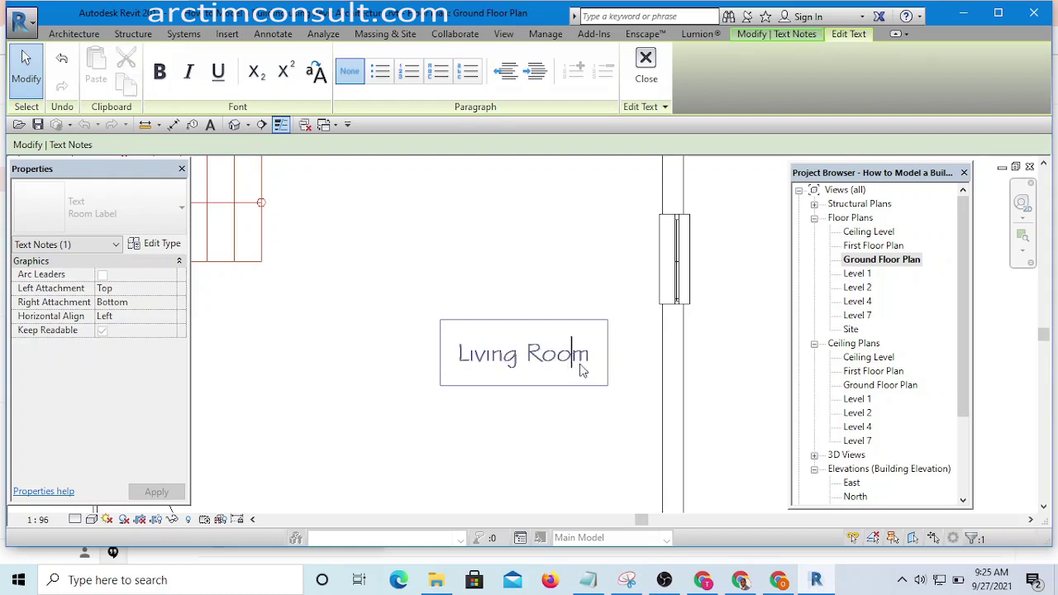
{"action": "left_click_drag", "start_coordinate": [592, 358], "coordinate": [442, 349]}
{"action": "key", "text": "Delete"}
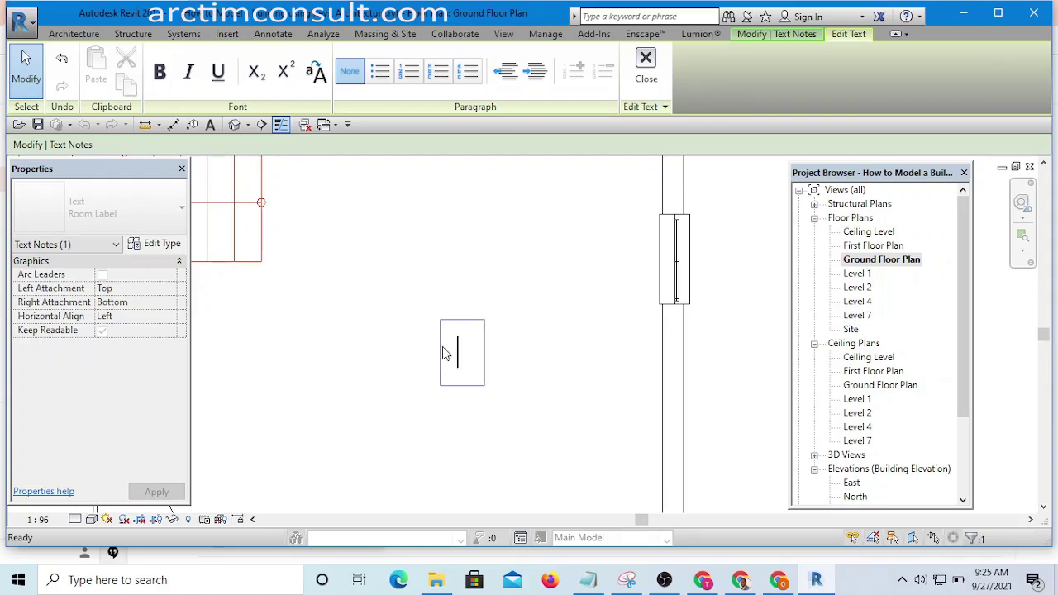
{"action": "type", "text": "LIVI"}
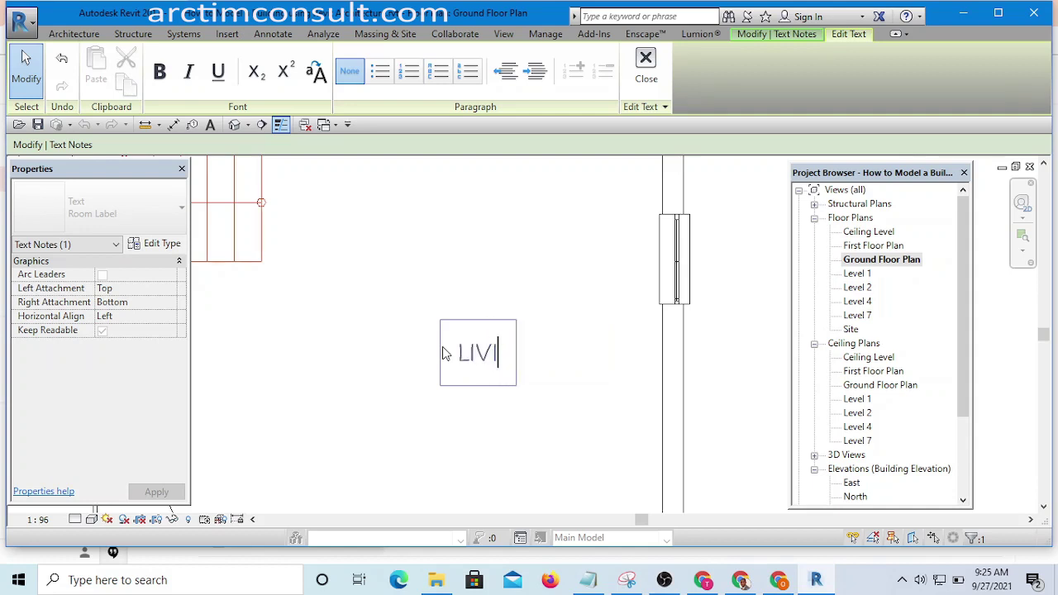
{"action": "type", "text": "NG "}
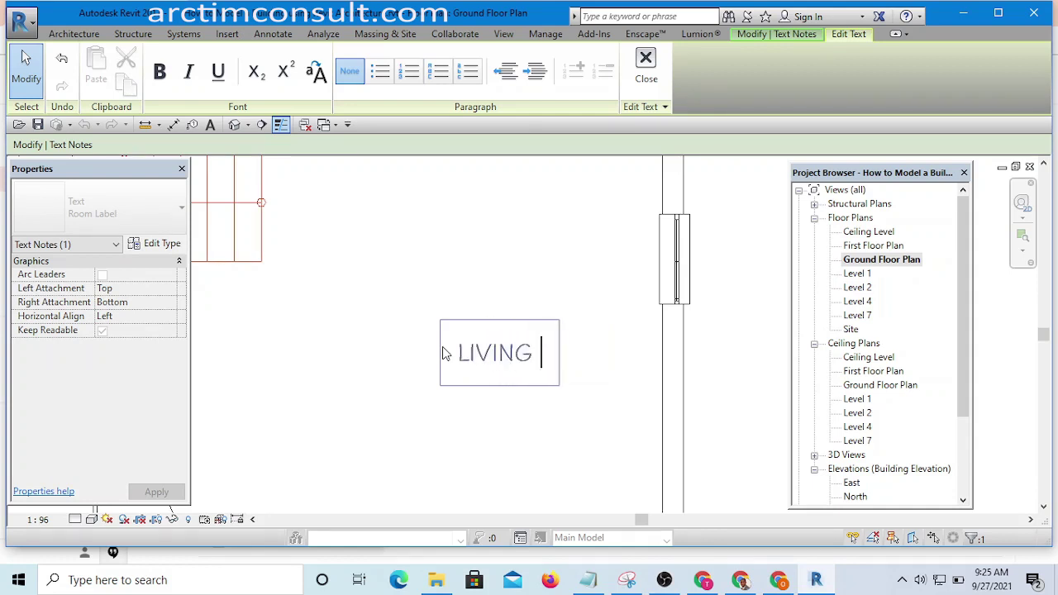
{"action": "type", "text": "ROOM"}
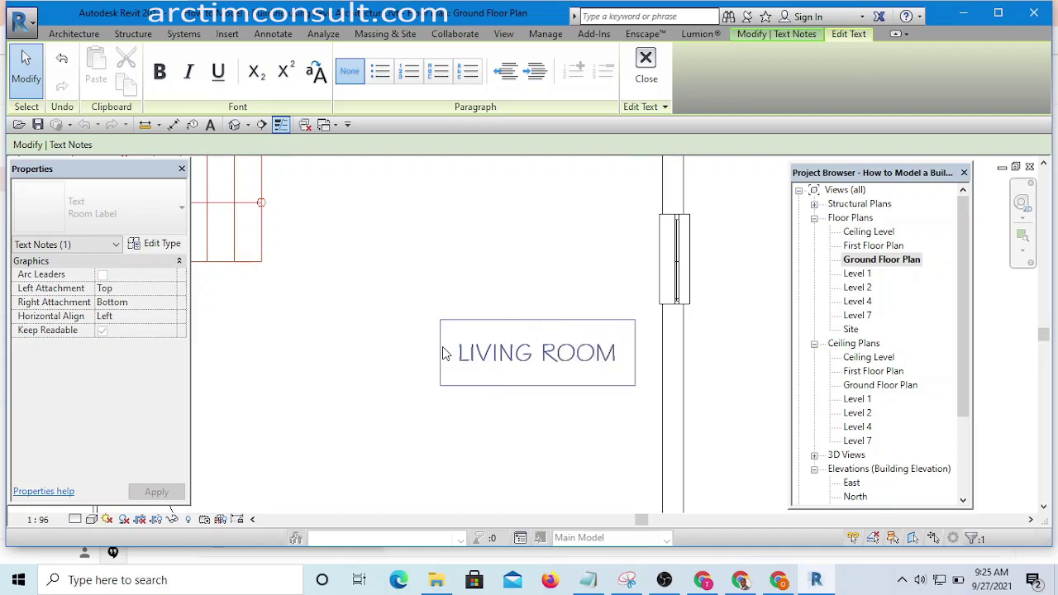
{"action": "left_click", "coordinate": [488, 429]}
{"action": "key", "text": "Escape"}
{"action": "scroll", "coordinate": [547, 358], "scroll_direction": "down", "scroll_amount": 3}
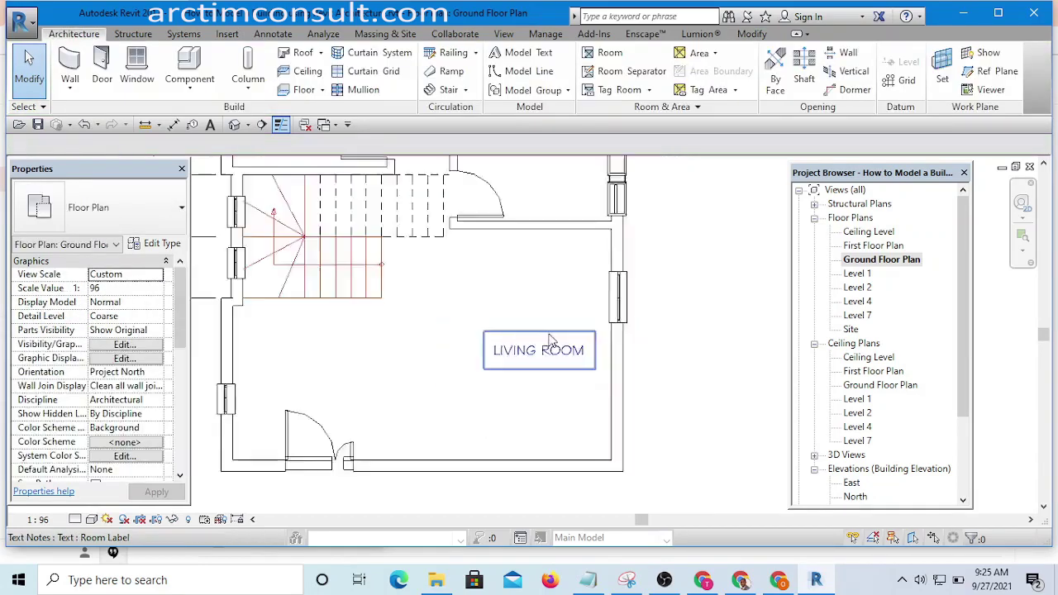
Nudge the LIVING ROOM note within its room and recentre the floor plan.
{"action": "left_click_drag", "start_coordinate": [562, 349], "coordinate": [545, 366]}
{"action": "scroll", "coordinate": [544, 366], "scroll_direction": "up", "scroll_amount": 3}
{"action": "scroll", "coordinate": [567, 366], "scroll_direction": "down", "scroll_amount": 4}
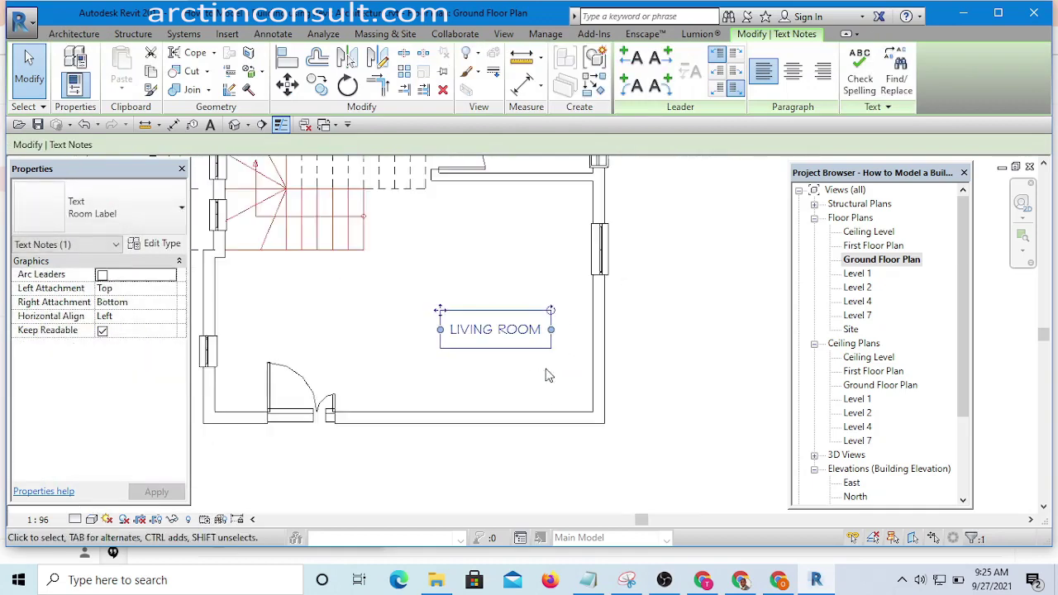
{"action": "middle_click_drag", "start_coordinate": [490, 353], "coordinate": [474, 378]}
{"action": "scroll", "coordinate": [476, 372], "scroll_direction": "down", "scroll_amount": 2}
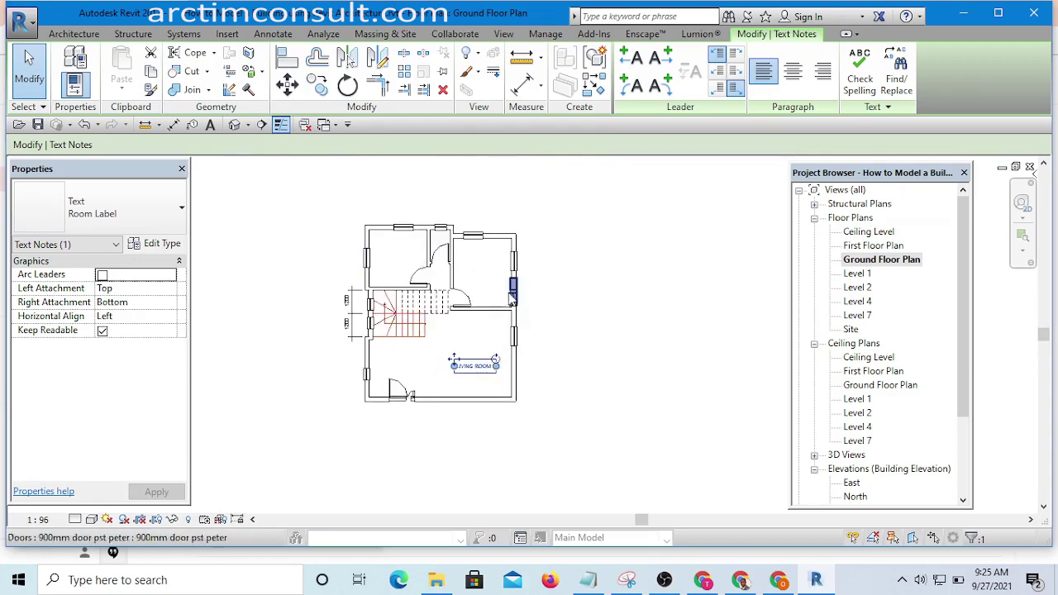
{"action": "scroll", "coordinate": [463, 380], "scroll_direction": "up", "scroll_amount": 2}
{"action": "left_click", "coordinate": [613, 345]}
{"action": "scroll", "coordinate": [537, 371], "scroll_direction": "up", "scroll_amount": 2}
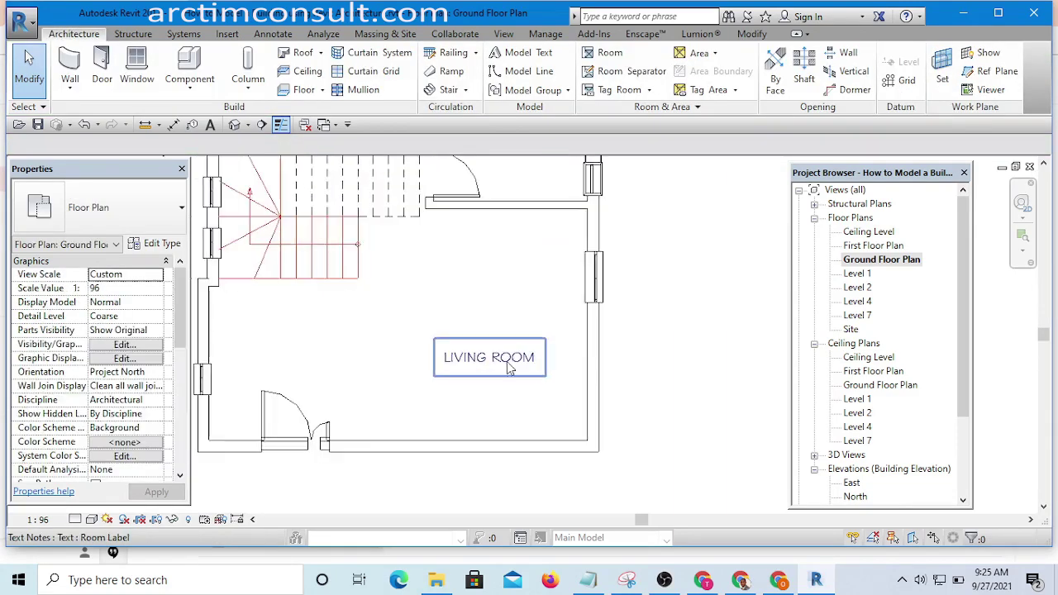
{"action": "scroll", "coordinate": [527, 374], "scroll_direction": "down", "scroll_amount": 2}
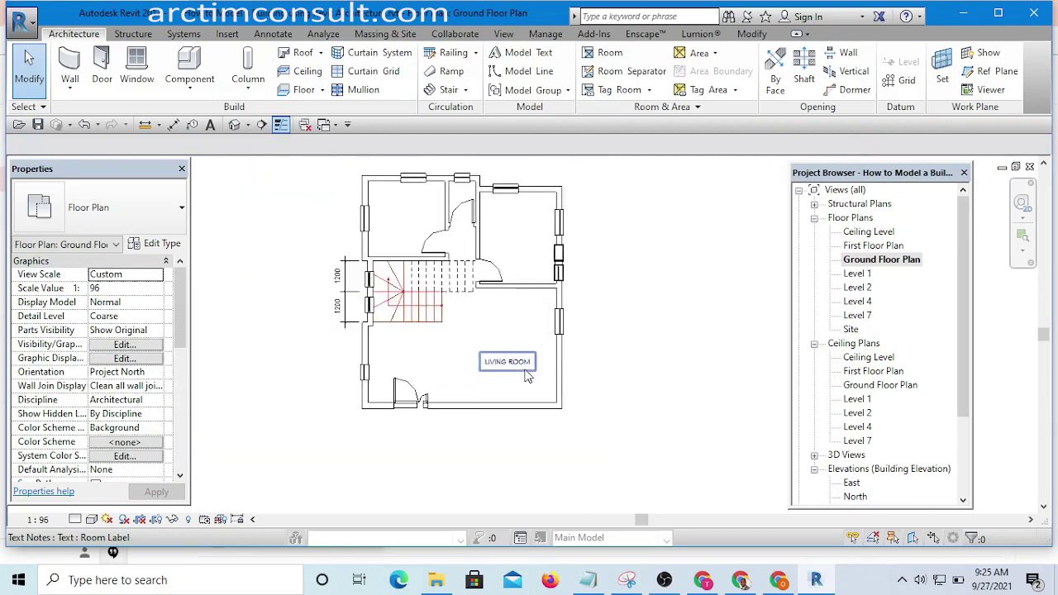
Copy the LIVING ROOM note into the top-right room.
{"action": "left_click", "coordinate": [510, 357]}
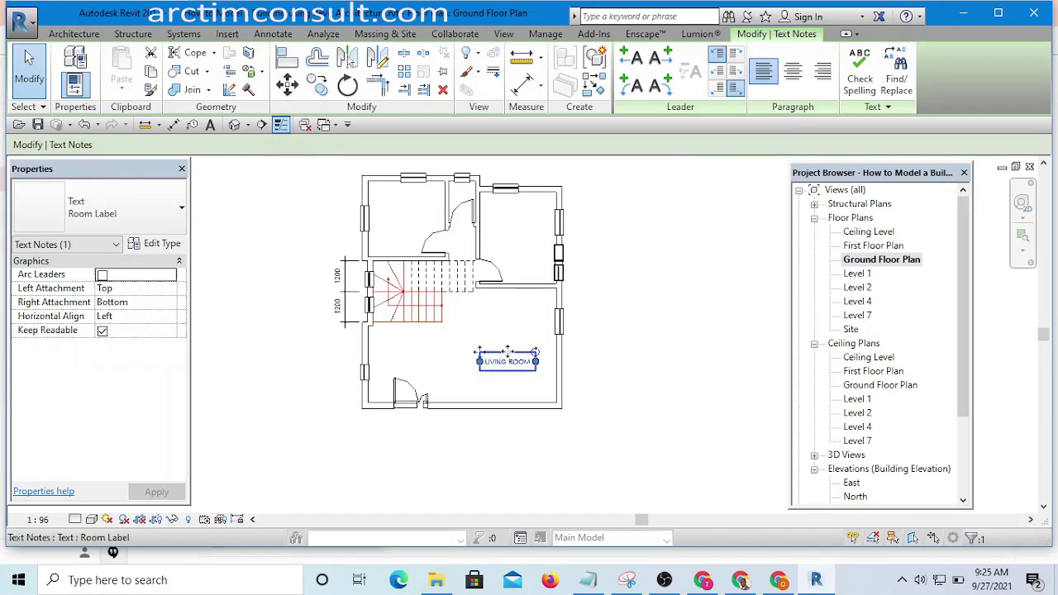
{"action": "left_click_drag", "start_coordinate": [506, 352], "coordinate": [521, 230], "text": "ctrl"}
{"action": "scroll", "coordinate": [521, 231], "scroll_direction": "up", "scroll_amount": 4}
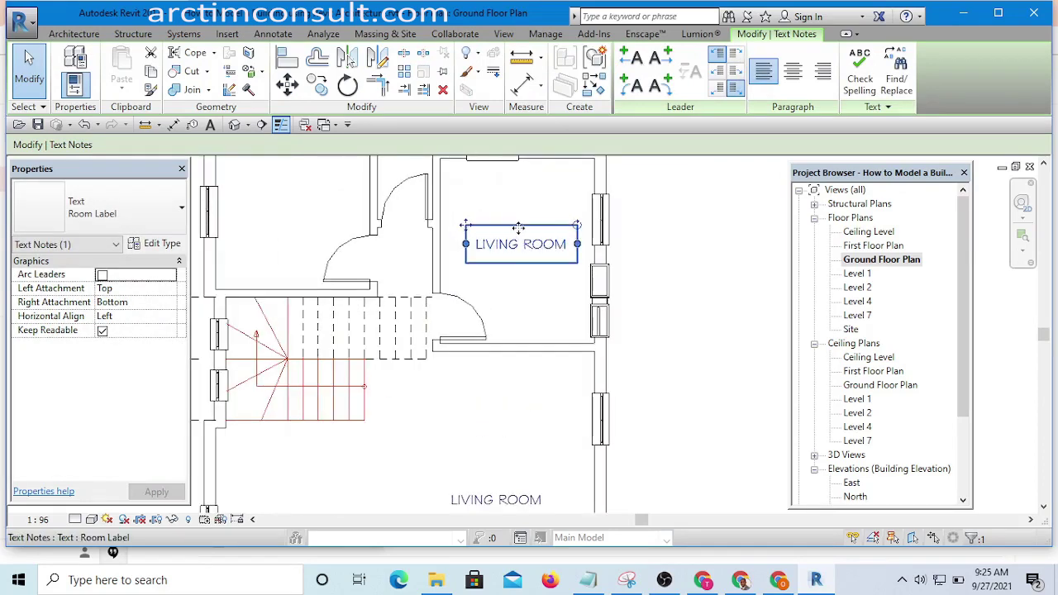
{"action": "scroll", "coordinate": [521, 243], "scroll_direction": "up", "scroll_amount": 2}
Change the copied note's text to 'KITCHEN'.
{"action": "left_click", "coordinate": [559, 251]}
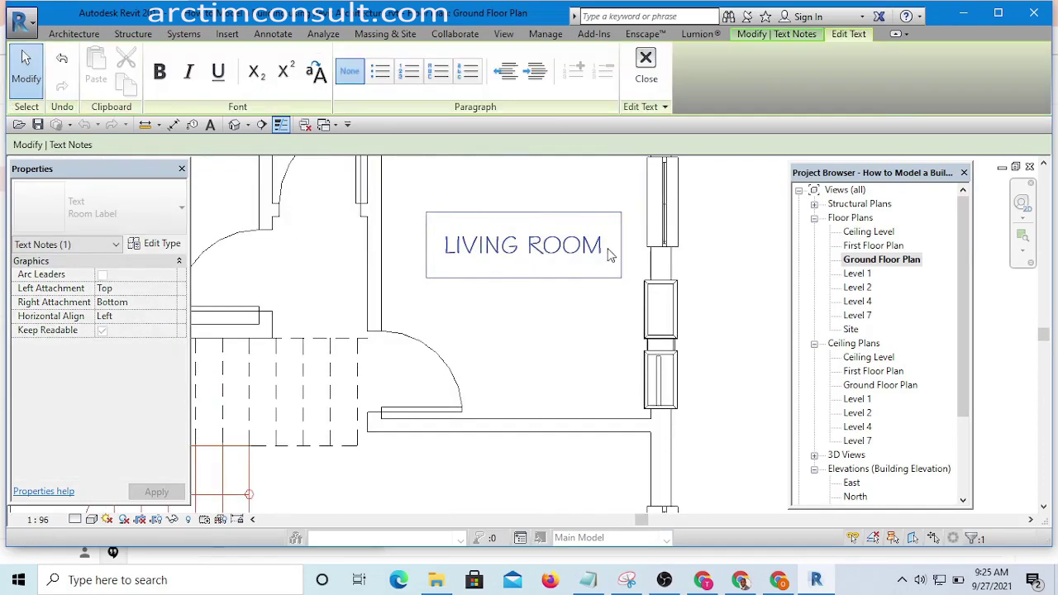
{"action": "left_click_drag", "start_coordinate": [609, 251], "coordinate": [463, 252]}
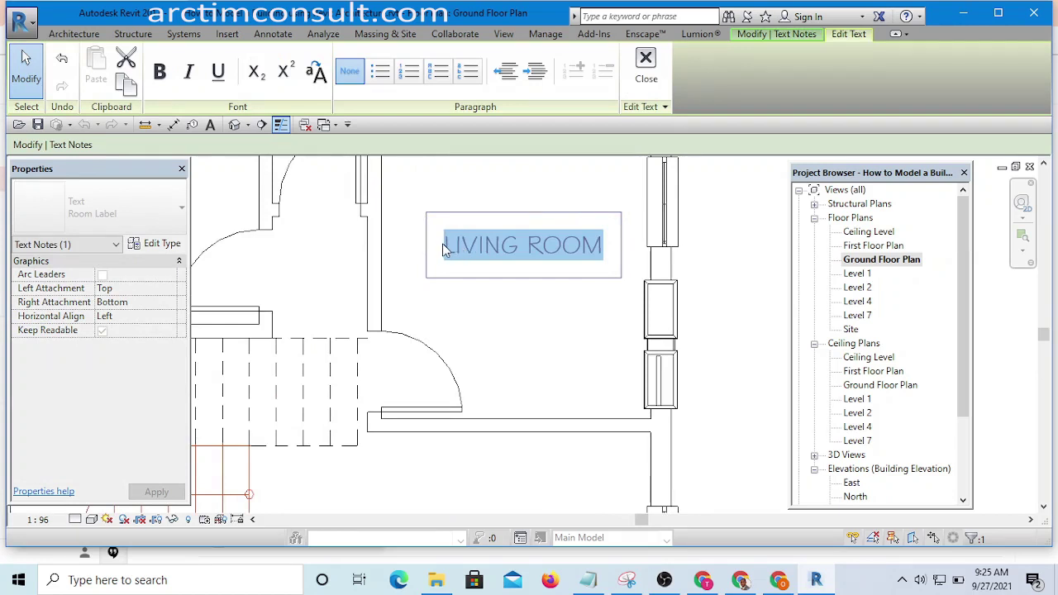
{"action": "left_click", "coordinate": [557, 323]}
{"action": "left_click", "coordinate": [601, 248]}
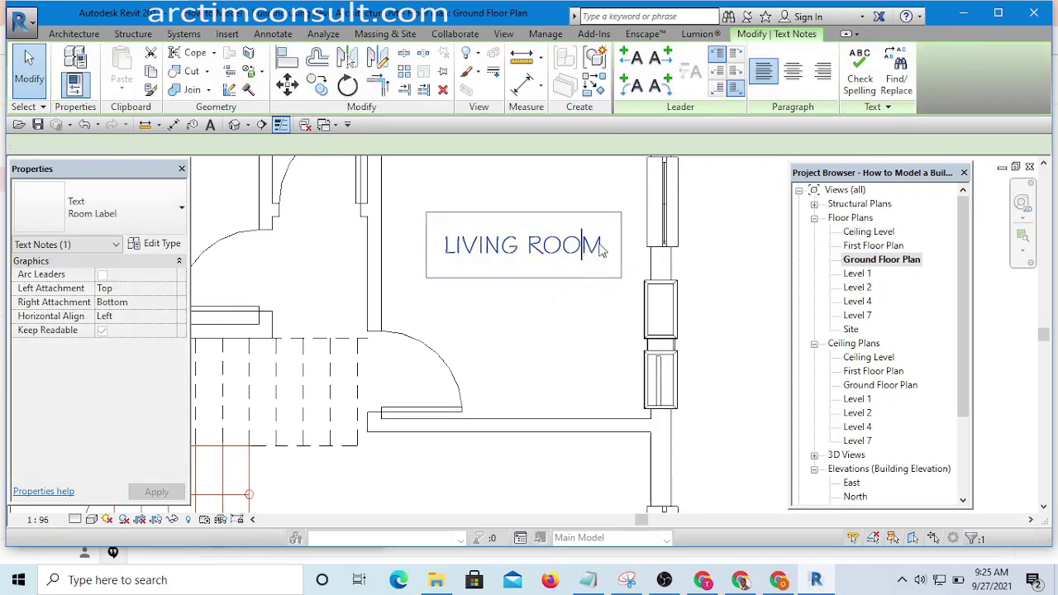
{"action": "key", "text": "BackSpace"}
{"action": "key", "text": "BackSpace"}
{"action": "key", "text": "BackSpace"}
{"action": "key", "text": "BackSpace"}
{"action": "key", "text": "BackSpace"}
{"action": "key", "text": "BackSpace"}
{"action": "key", "text": "BackSpace"}
{"action": "key", "text": "BackSpace"}
{"action": "key", "text": "BackSpace"}
{"action": "key", "text": "BackSpace"}
{"action": "key", "text": "BackSpace"}
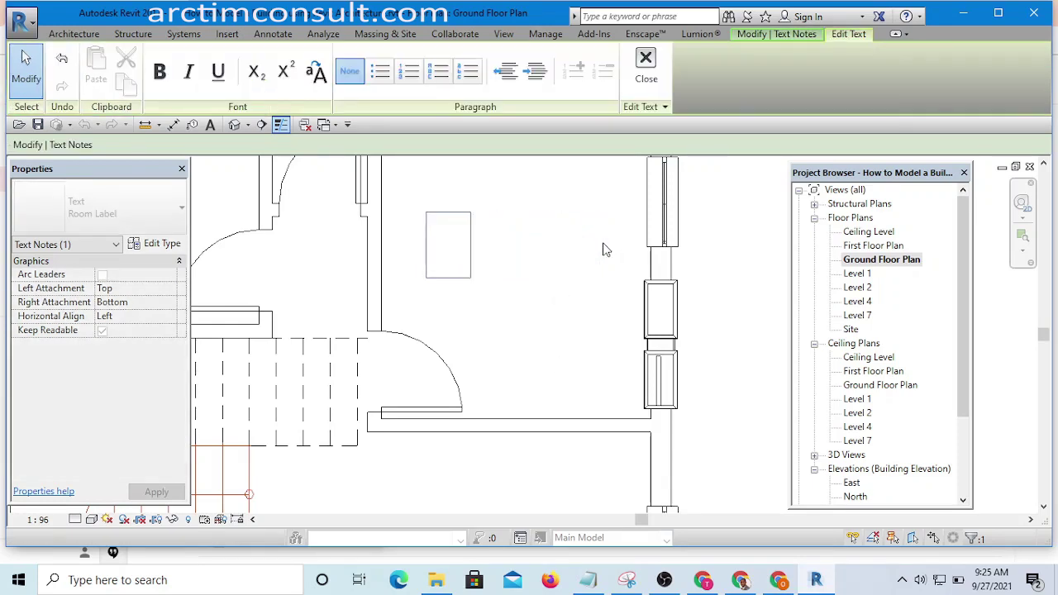
{"action": "type", "text": "KITC"}
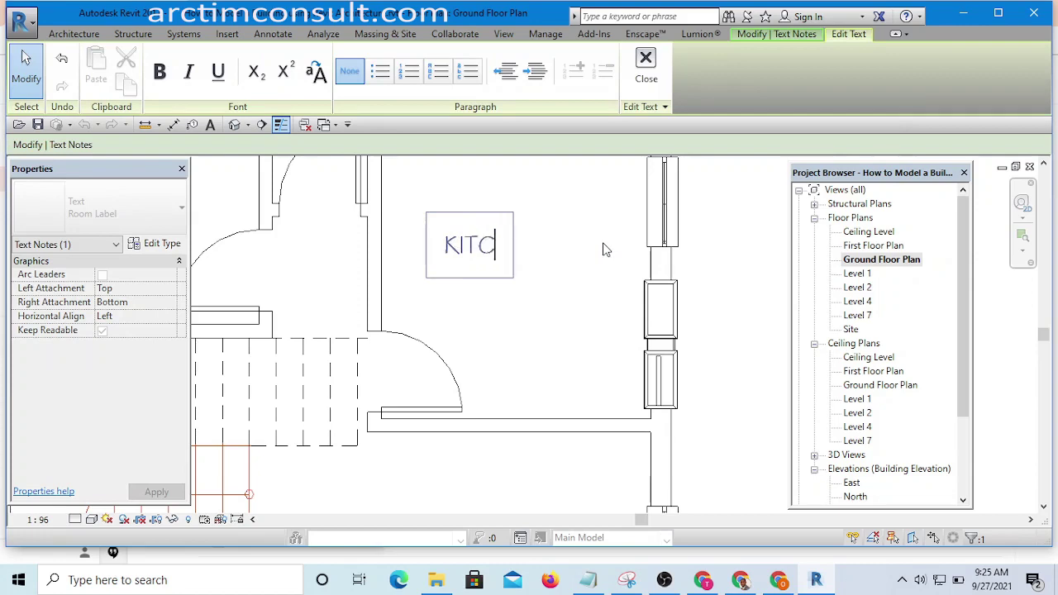
{"action": "type", "text": "HEN"}
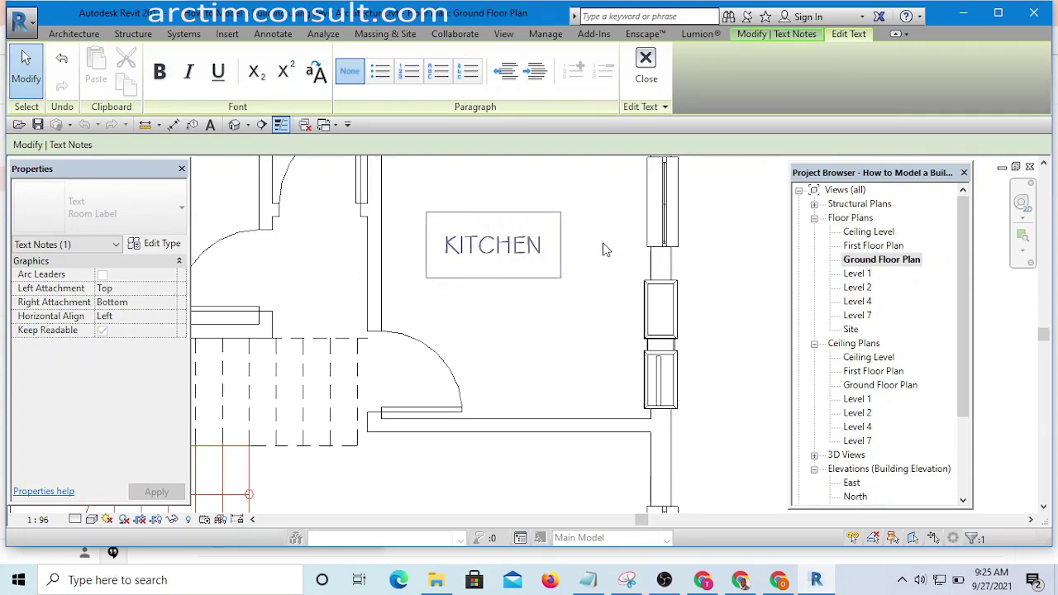
{"action": "left_click", "coordinate": [575, 363]}
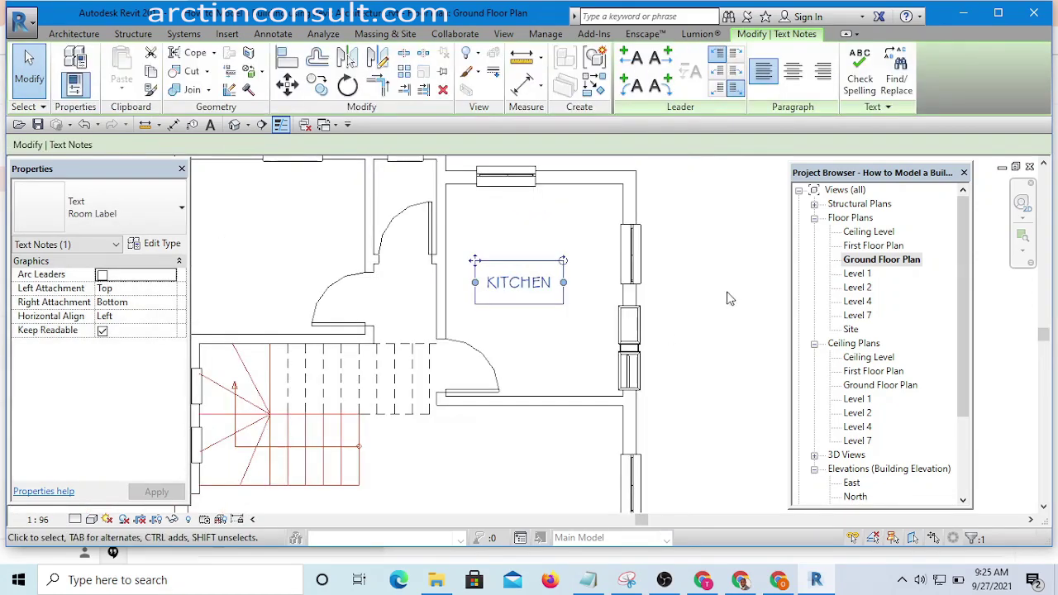
Move the KITCHEN note into the upper-left room.
{"action": "left_click", "coordinate": [728, 299]}
{"action": "scroll", "coordinate": [579, 315], "scroll_direction": "down", "scroll_amount": 1}
{"action": "left_click", "coordinate": [559, 296]}
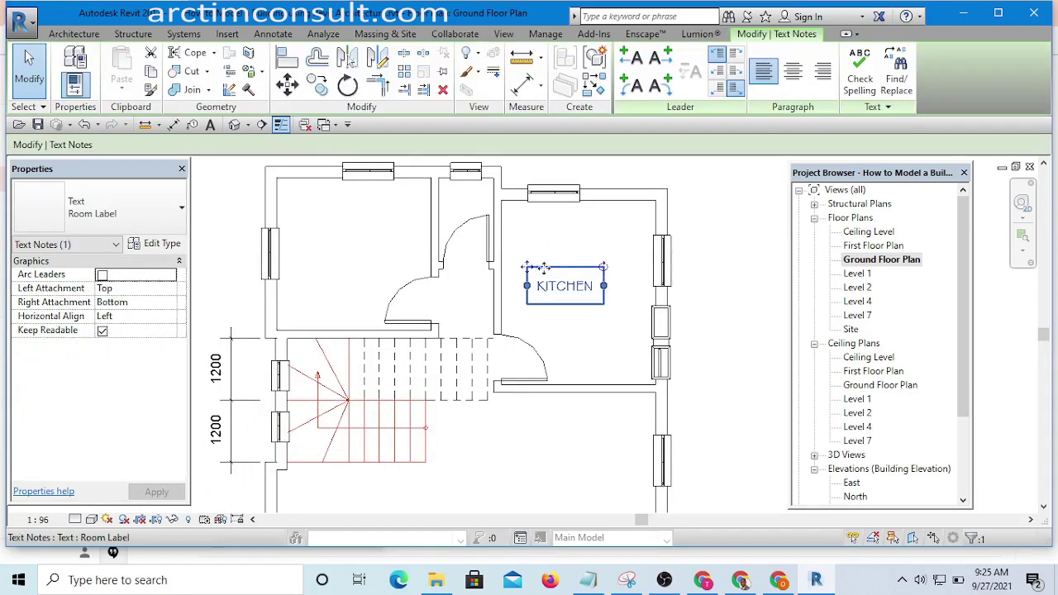
{"action": "left_click_drag", "start_coordinate": [544, 268], "coordinate": [339, 223]}
{"action": "scroll", "coordinate": [356, 251], "scroll_direction": "up", "scroll_amount": 2}
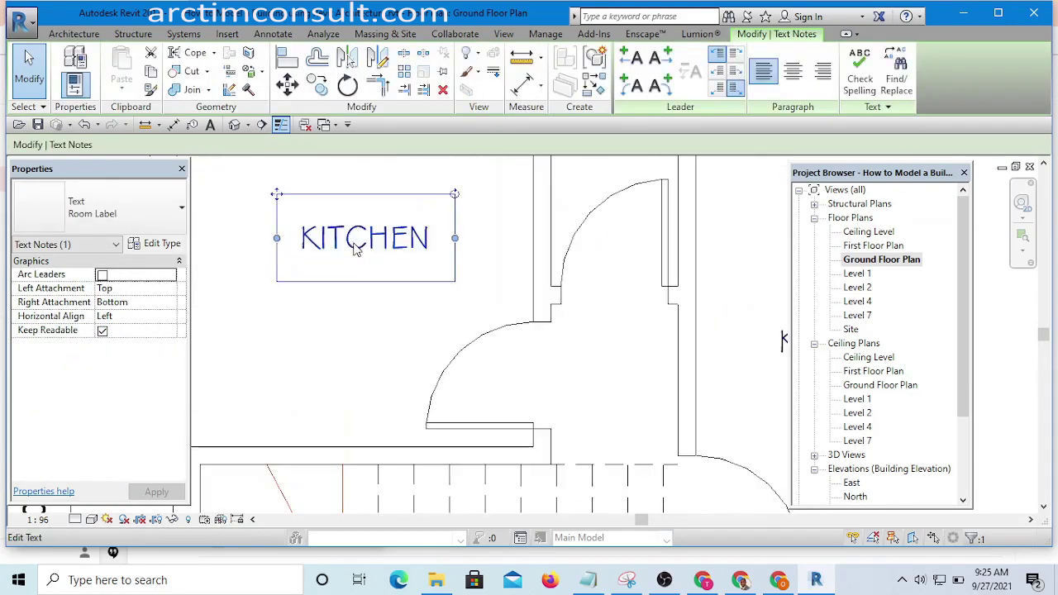
Retype that note as 'GUEST ROOM' and shift it slightly left within the room.
{"action": "double_click", "coordinate": [355, 250]}
{"action": "left_click_drag", "start_coordinate": [432, 236], "coordinate": [295, 234]}
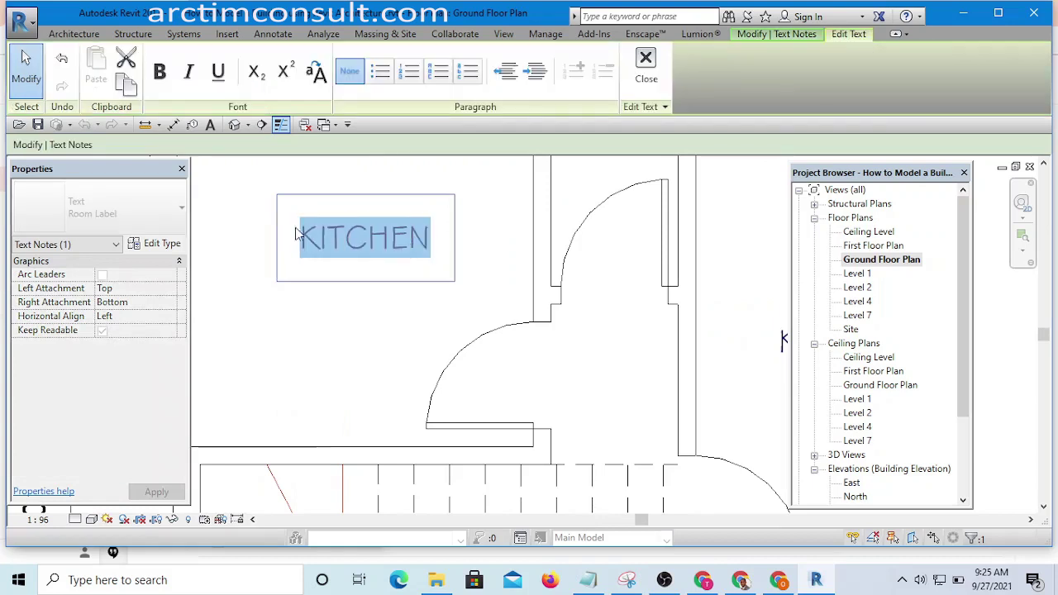
{"action": "key", "text": "BackSpace"}
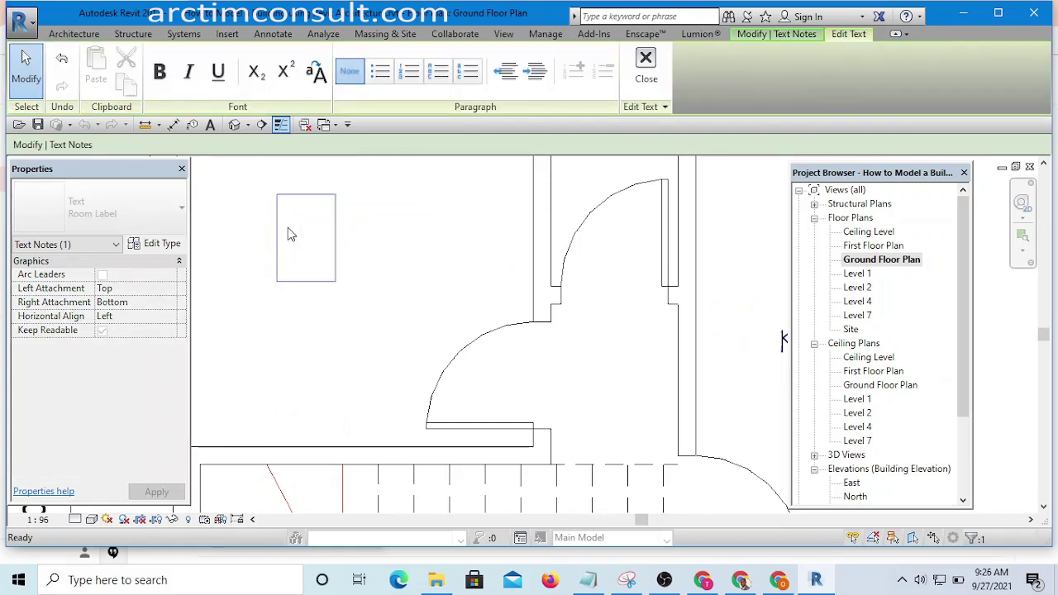
{"action": "type", "text": "GUEST"}
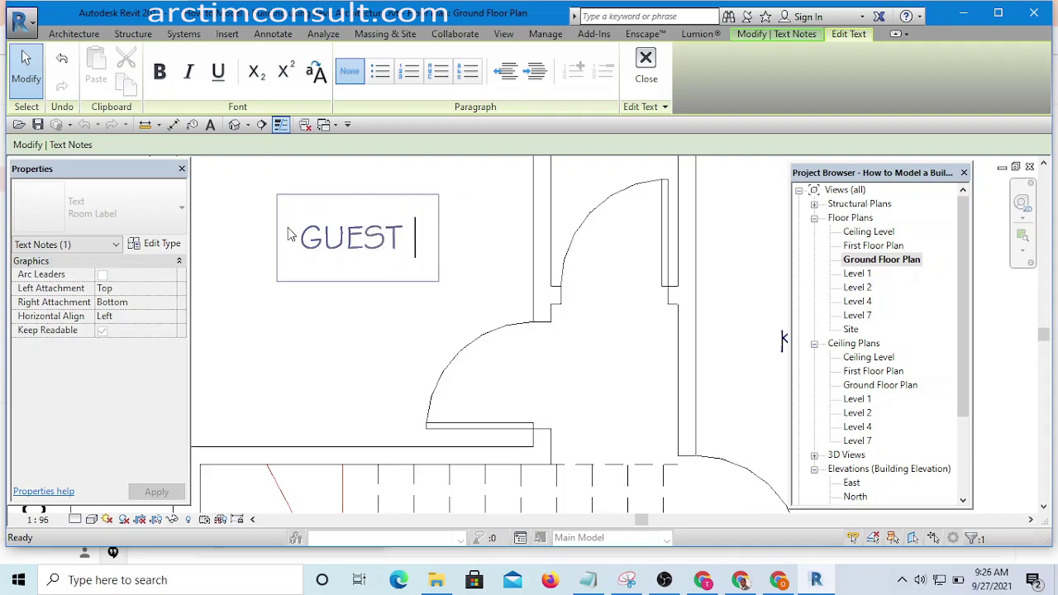
{"action": "type", "text": " ROOM"}
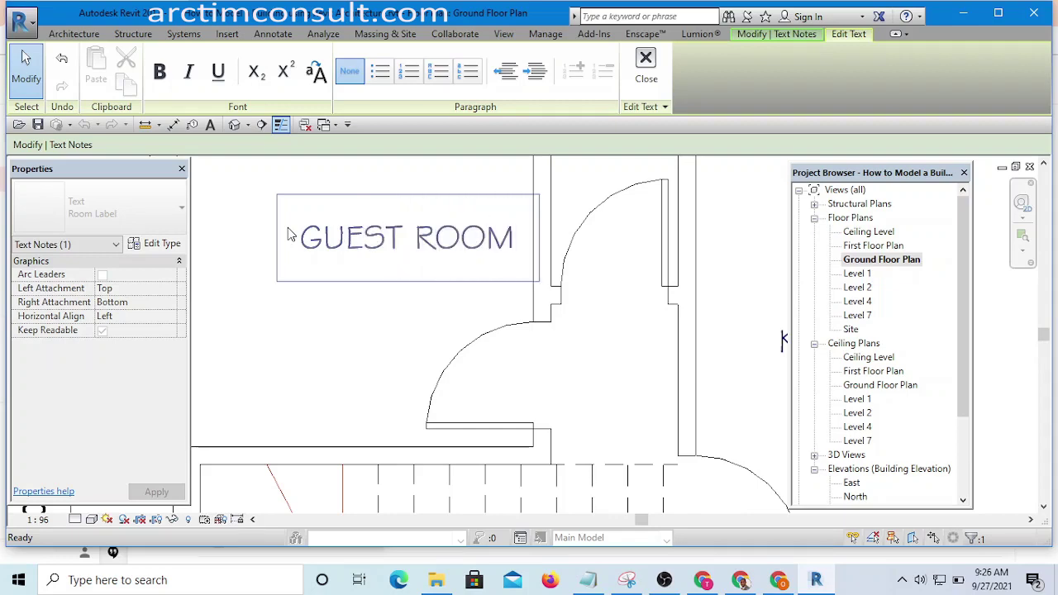
{"action": "left_click", "coordinate": [604, 396]}
{"action": "scroll", "coordinate": [604, 396], "scroll_direction": "down", "scroll_amount": 6}
{"action": "key", "text": "Escape"}
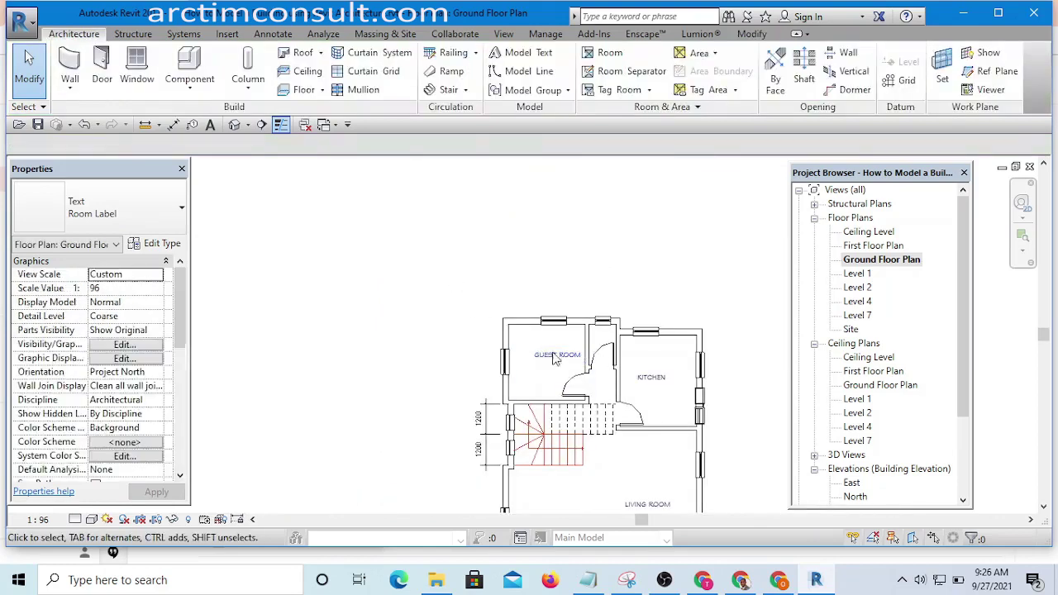
{"action": "scroll", "coordinate": [555, 357], "scroll_direction": "up", "scroll_amount": 3}
{"action": "left_click_drag", "start_coordinate": [555, 359], "coordinate": [539, 372]}
Copy the GUEST ROOM note into the small neighbouring room.
{"action": "scroll", "coordinate": [529, 356], "scroll_direction": "up", "scroll_amount": 3}
{"action": "scroll", "coordinate": [496, 339], "scroll_direction": "down", "scroll_amount": 4}
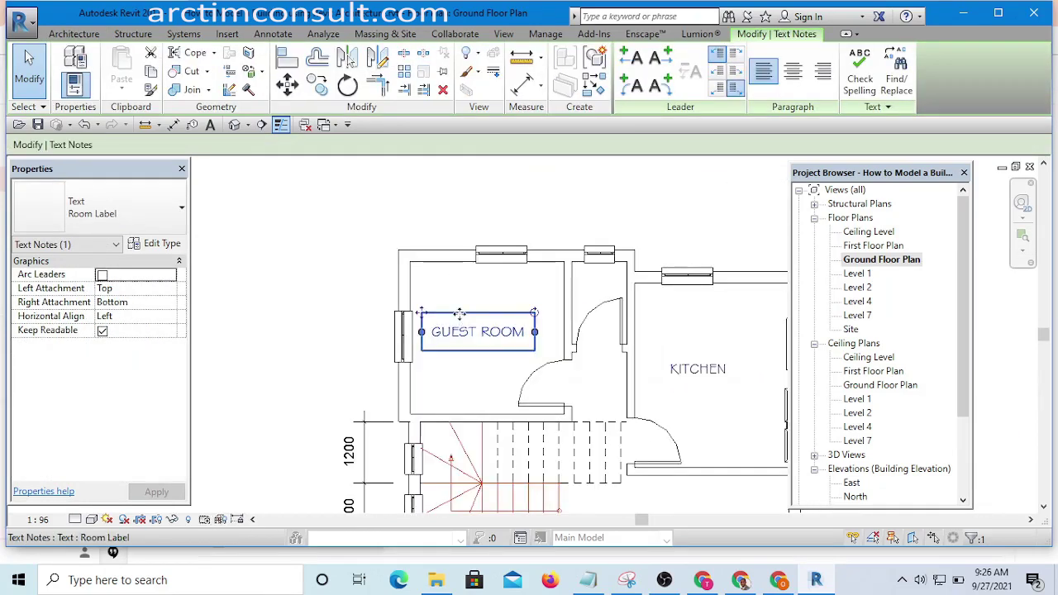
{"action": "left_click_drag", "start_coordinate": [474, 334], "coordinate": [609, 296]}
Change the copy's text to 'TOIL' and nudge it right into position.
{"action": "double_click", "coordinate": [610, 297]}
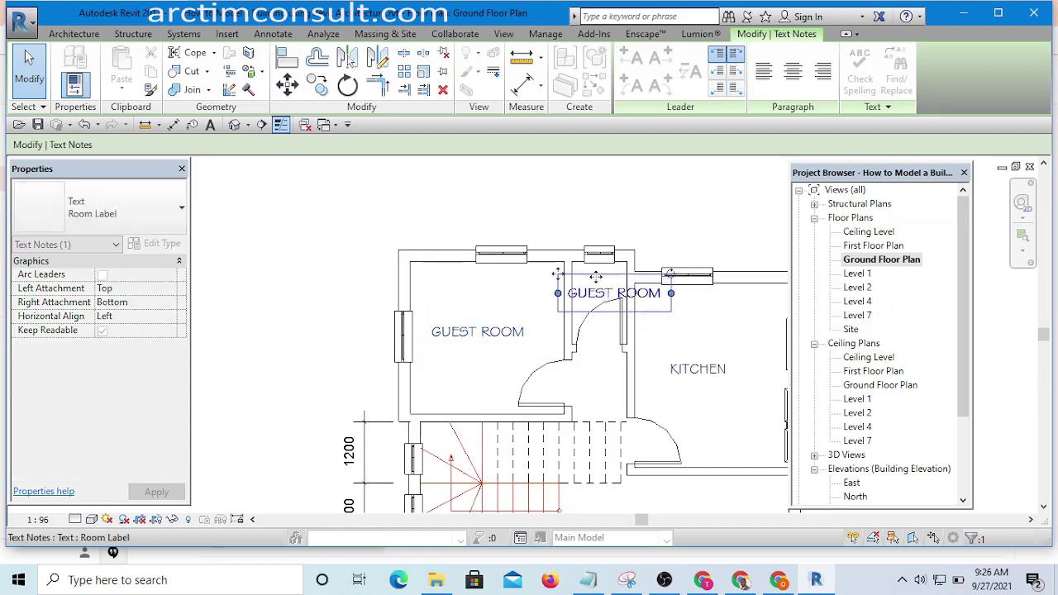
{"action": "scroll", "coordinate": [610, 297], "scroll_direction": "up", "scroll_amount": 3}
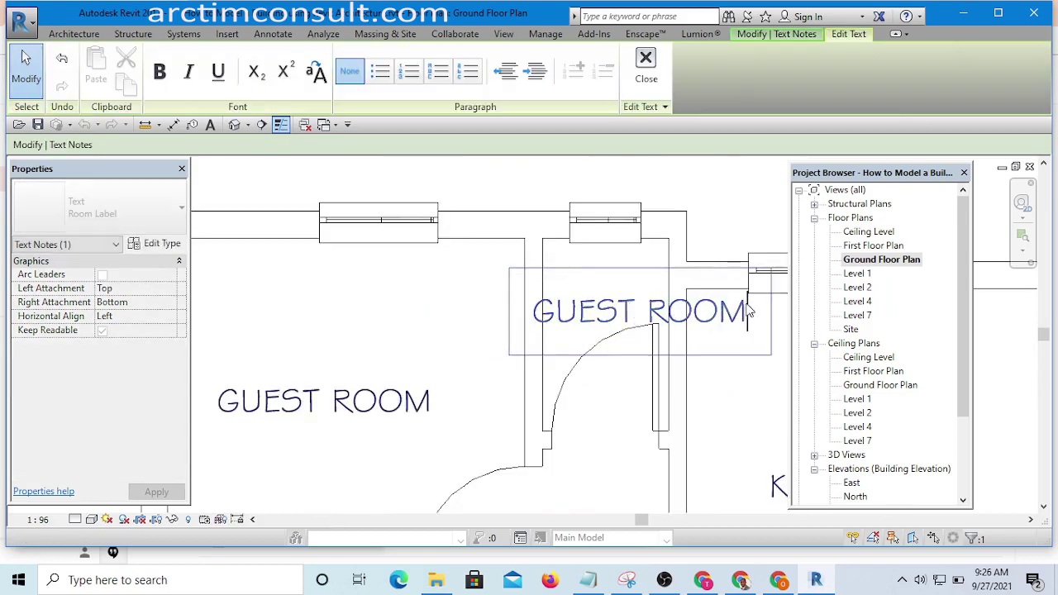
{"action": "left_click_drag", "start_coordinate": [748, 311], "coordinate": [519, 306]}
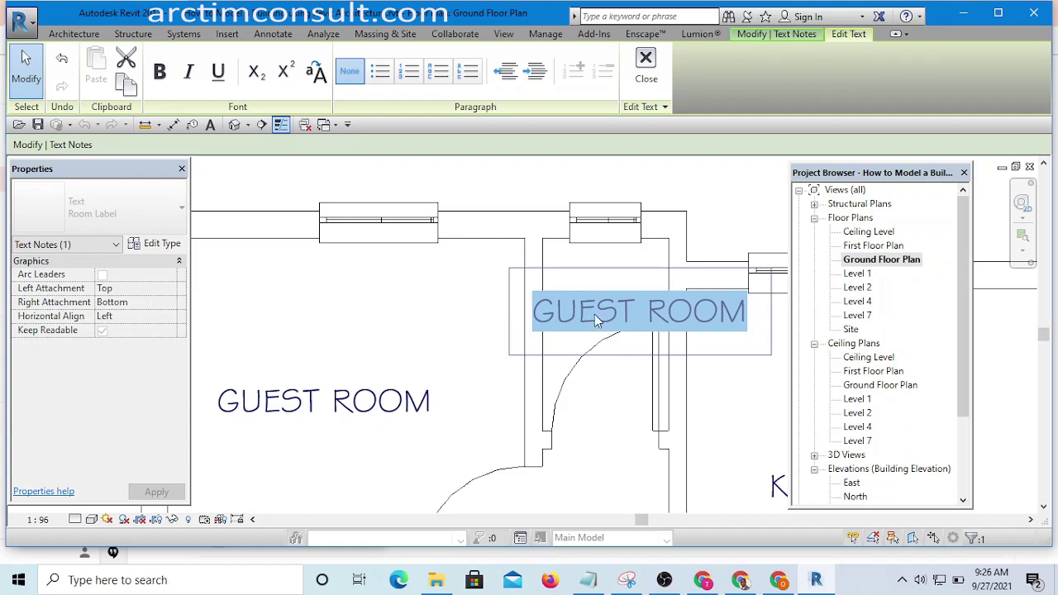
{"action": "left_click", "coordinate": [618, 310]}
{"action": "key", "text": "BackSpace"}
{"action": "key", "text": "BackSpace"}
{"action": "key", "text": "BackSpace"}
{"action": "key", "text": "BackSpace"}
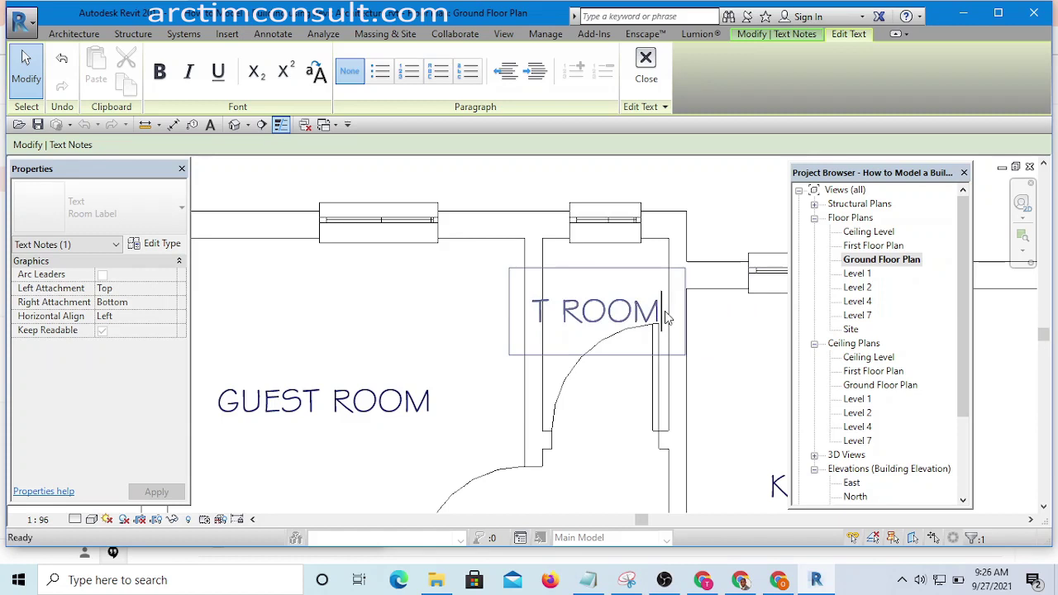
{"action": "key", "text": "Delete"}
{"action": "key", "text": "Delete"}
{"action": "key", "text": "Delete"}
{"action": "key", "text": "Delete"}
{"action": "key", "text": "Delete"}
{"action": "key", "text": "Delete"}
{"action": "type", "text": "TOILE"}
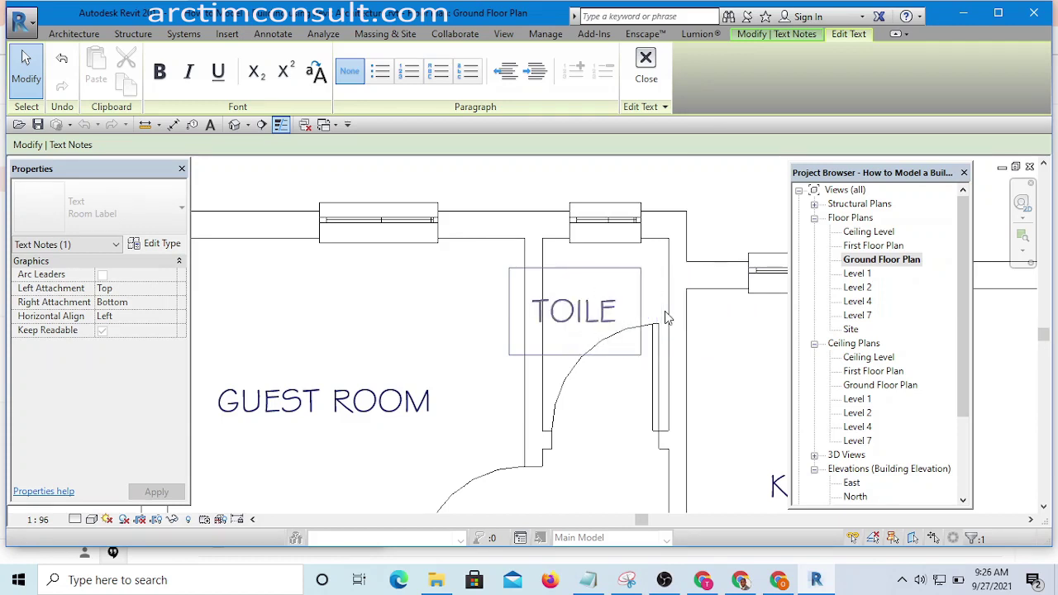
{"action": "key", "text": "BackSpace"}
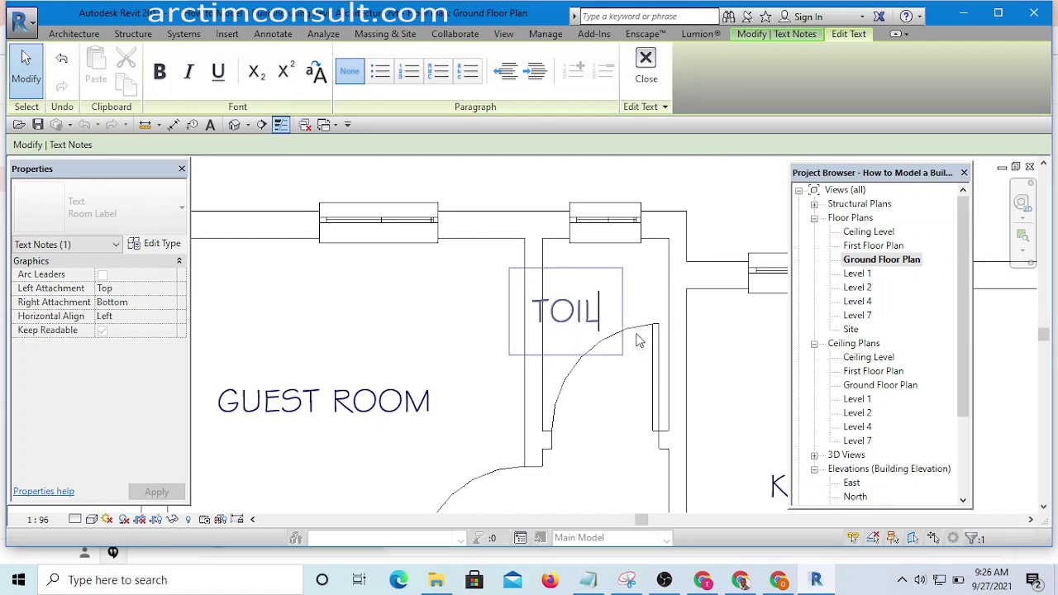
{"action": "left_click", "coordinate": [469, 303]}
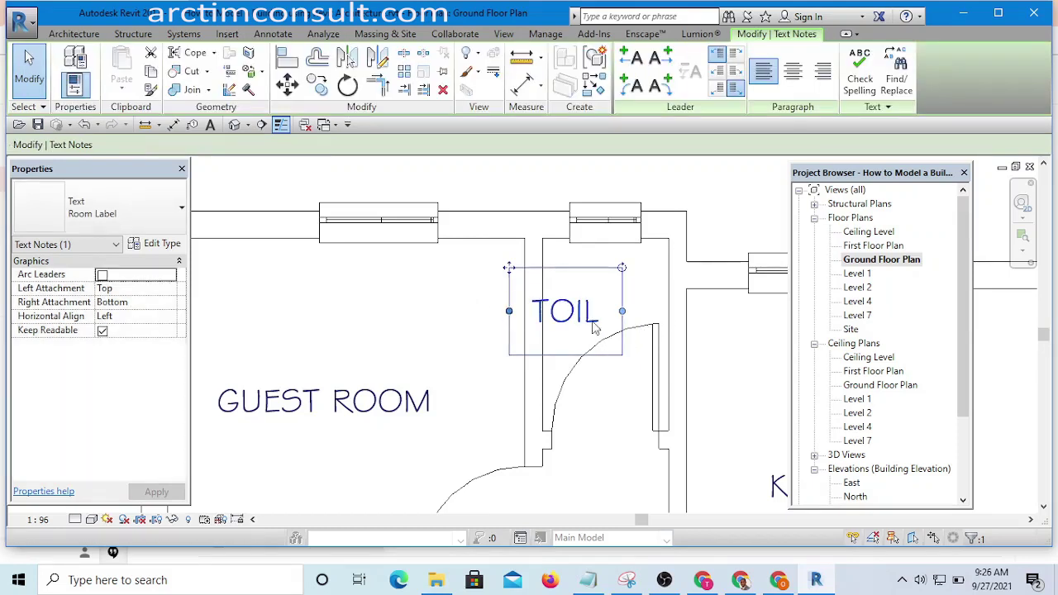
{"action": "left_click_drag", "start_coordinate": [510, 269], "coordinate": [540, 269]}
{"action": "scroll", "coordinate": [533, 298], "scroll_direction": "down", "scroll_amount": 3}
Copy the TOIL note down into the space between GUEST ROOM and KITCHEN.
{"action": "left_click", "coordinate": [620, 236]}
{"action": "scroll", "coordinate": [491, 289], "scroll_direction": "up", "scroll_amount": 4}
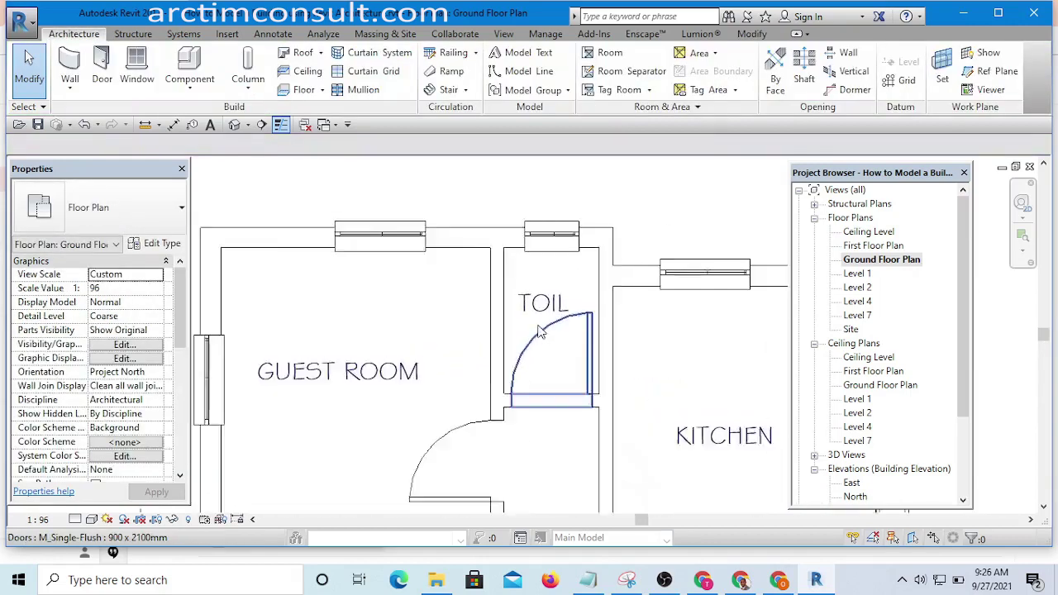
{"action": "scroll", "coordinate": [380, 291], "scroll_direction": "down", "scroll_amount": 3}
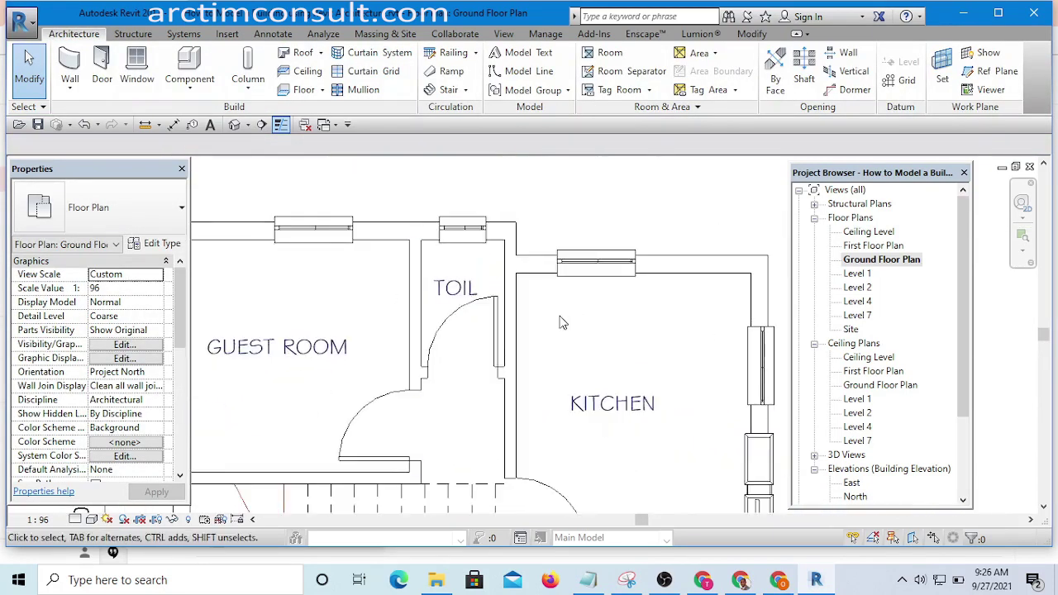
{"action": "scroll", "coordinate": [562, 306], "scroll_direction": "down", "scroll_amount": 2}
{"action": "scroll", "coordinate": [595, 384], "scroll_direction": "down", "scroll_amount": 2}
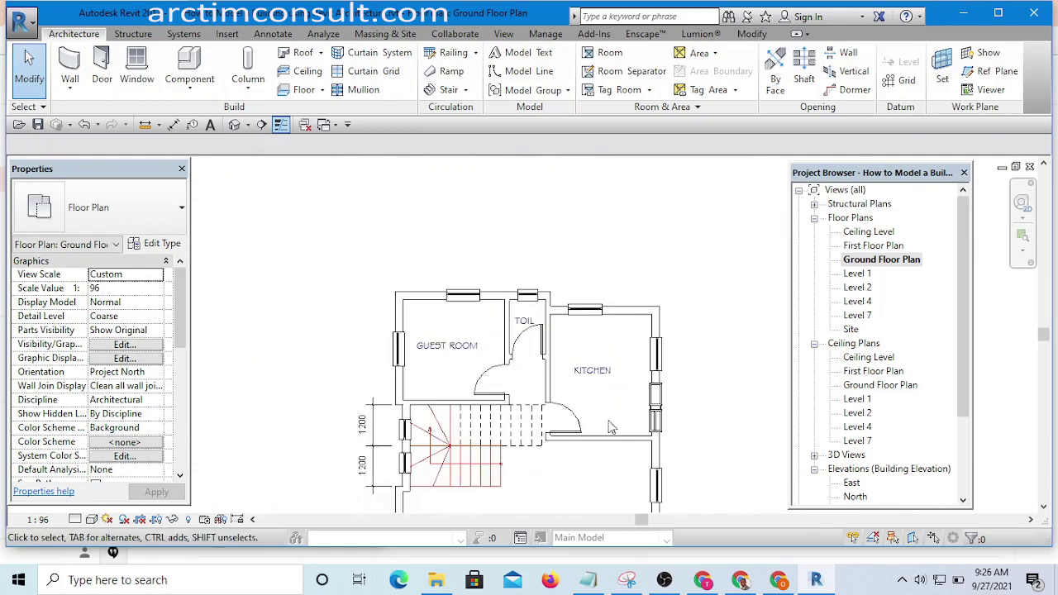
{"action": "scroll", "coordinate": [611, 425], "scroll_direction": "up", "scroll_amount": 4}
{"action": "scroll", "coordinate": [479, 300], "scroll_direction": "down", "scroll_amount": 3}
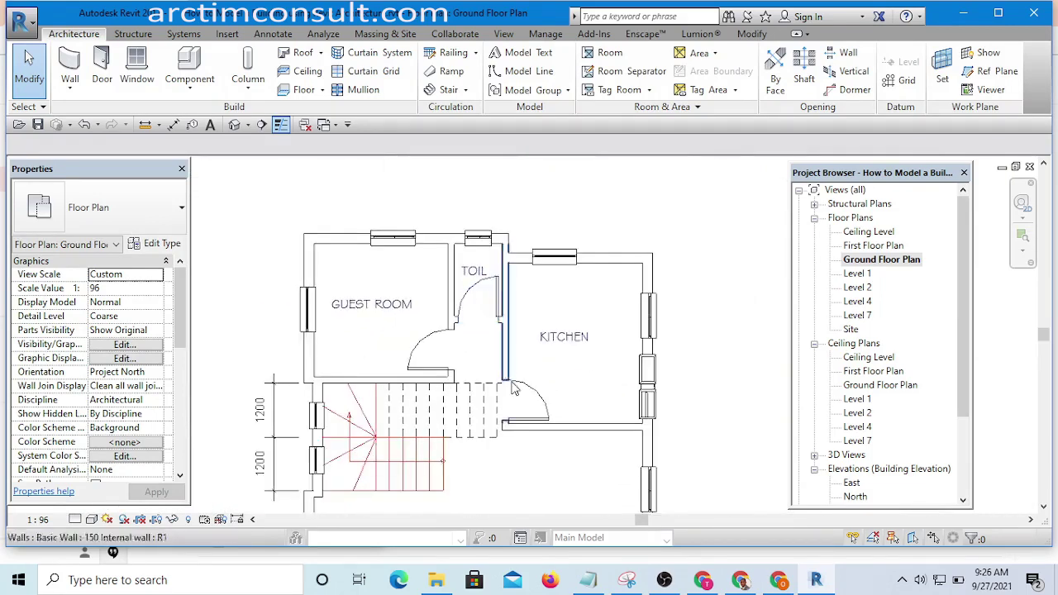
{"action": "scroll", "coordinate": [484, 378], "scroll_direction": "up", "scroll_amount": 2}
{"action": "scroll", "coordinate": [522, 328], "scroll_direction": "down", "scroll_amount": 1}
{"action": "scroll", "coordinate": [522, 327], "scroll_direction": "down", "scroll_amount": 1}
{"action": "scroll", "coordinate": [467, 254], "scroll_direction": "up", "scroll_amount": 1}
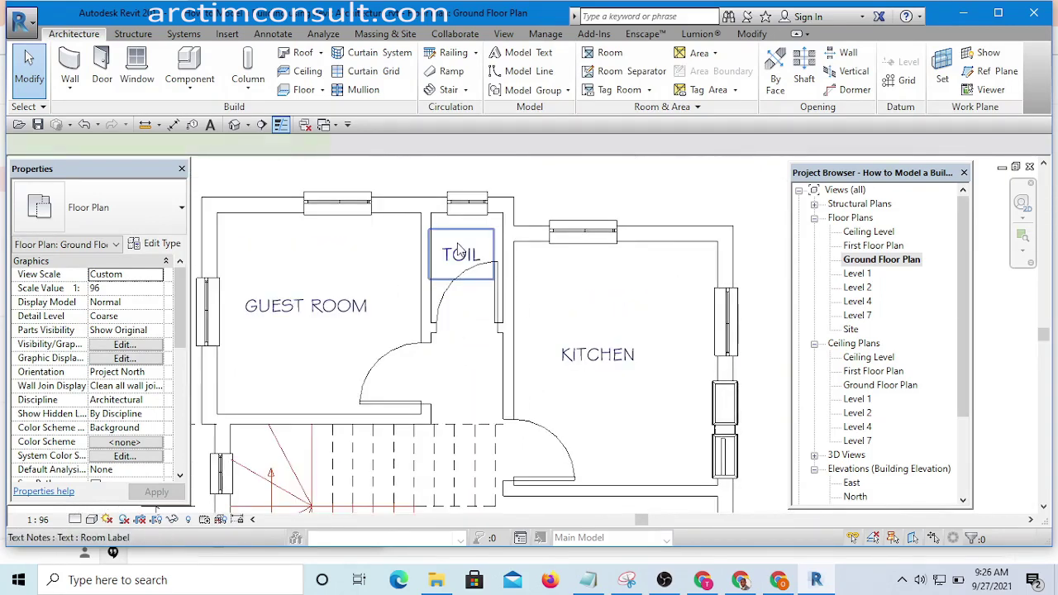
{"action": "left_click", "coordinate": [458, 250]}
{"action": "left_click_drag", "start_coordinate": [459, 249], "coordinate": [456, 376], "text": "ctrl"}
Replace the copied note's text with 'LOBBY'.
{"action": "scroll", "coordinate": [456, 376], "scroll_direction": "up", "scroll_amount": 2}
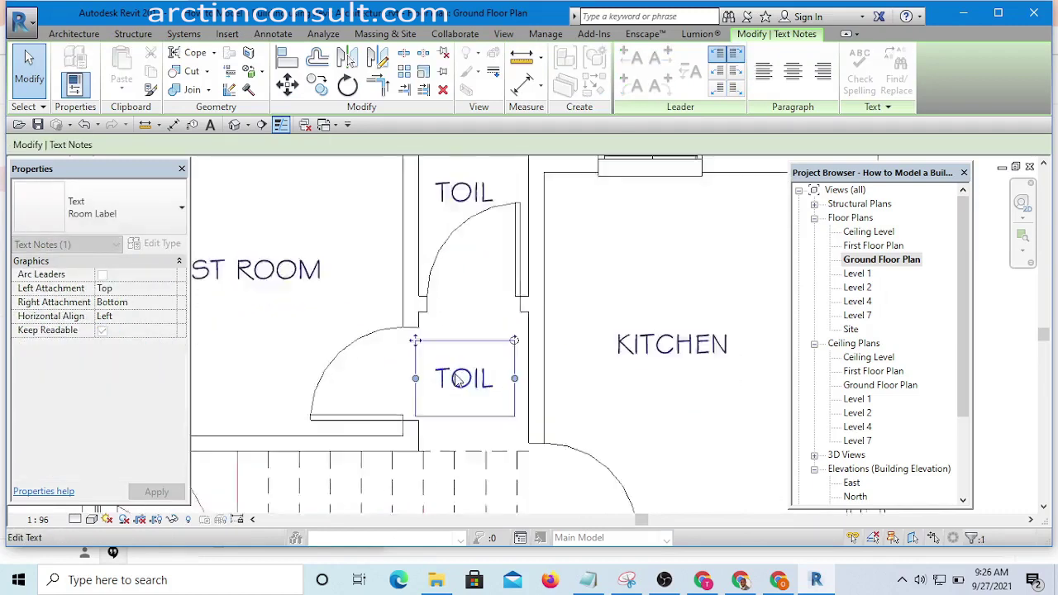
{"action": "scroll", "coordinate": [459, 378], "scroll_direction": "up", "scroll_amount": 2}
{"action": "double_click", "coordinate": [496, 383]}
{"action": "left_click_drag", "start_coordinate": [521, 393], "coordinate": [382, 376]}
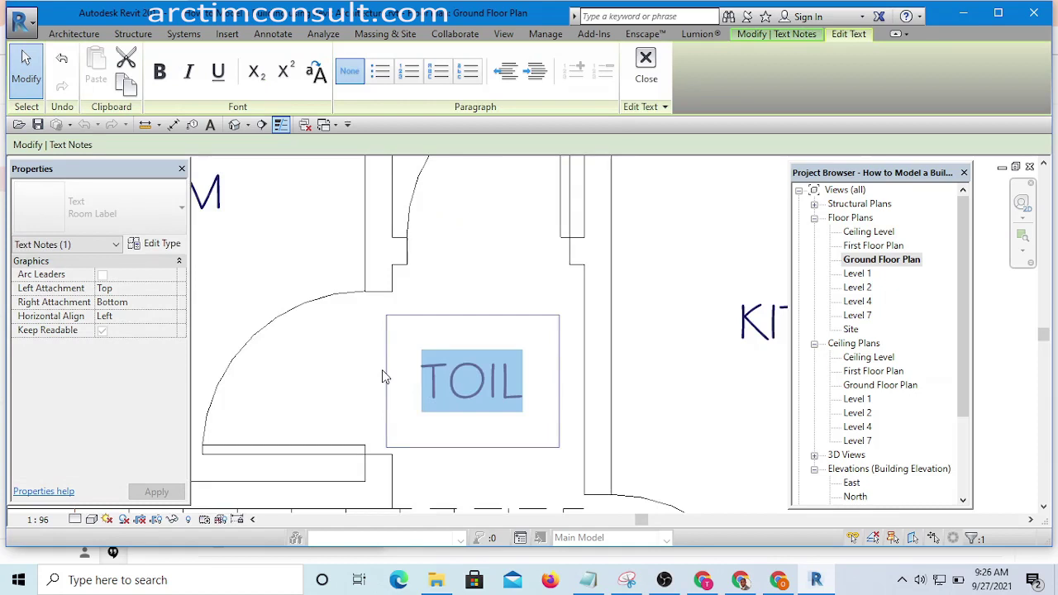
{"action": "left_click", "coordinate": [524, 387]}
{"action": "left_click_drag", "start_coordinate": [524, 386], "coordinate": [420, 369]}
{"action": "type", "text": "LOBBY"}
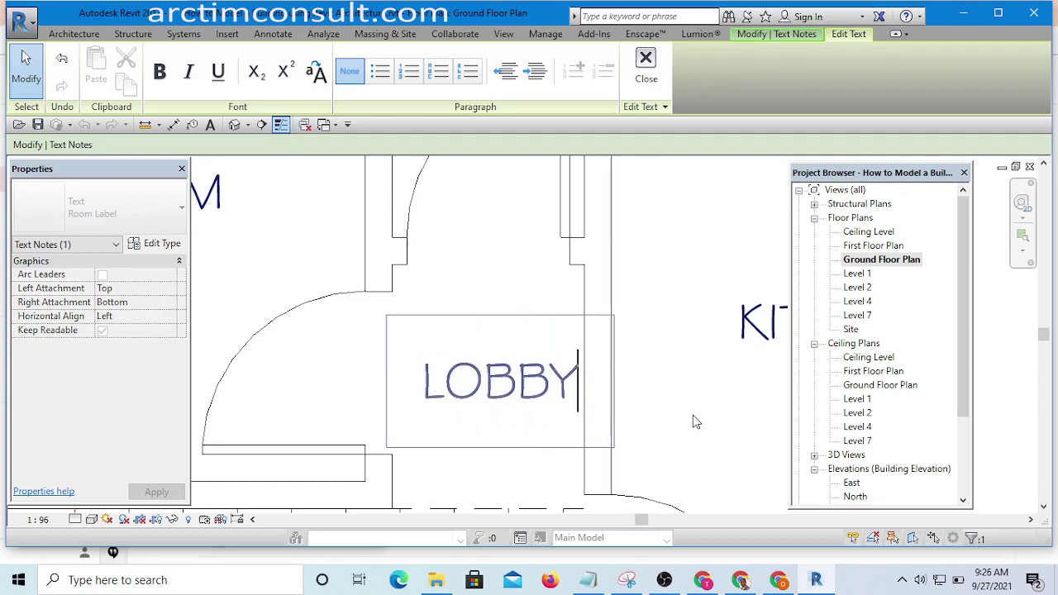
{"action": "left_click", "coordinate": [644, 382]}
{"action": "scroll", "coordinate": [649, 397], "scroll_direction": "down", "scroll_amount": 5}
{"action": "scroll", "coordinate": [628, 355], "scroll_direction": "up", "scroll_amount": 3}
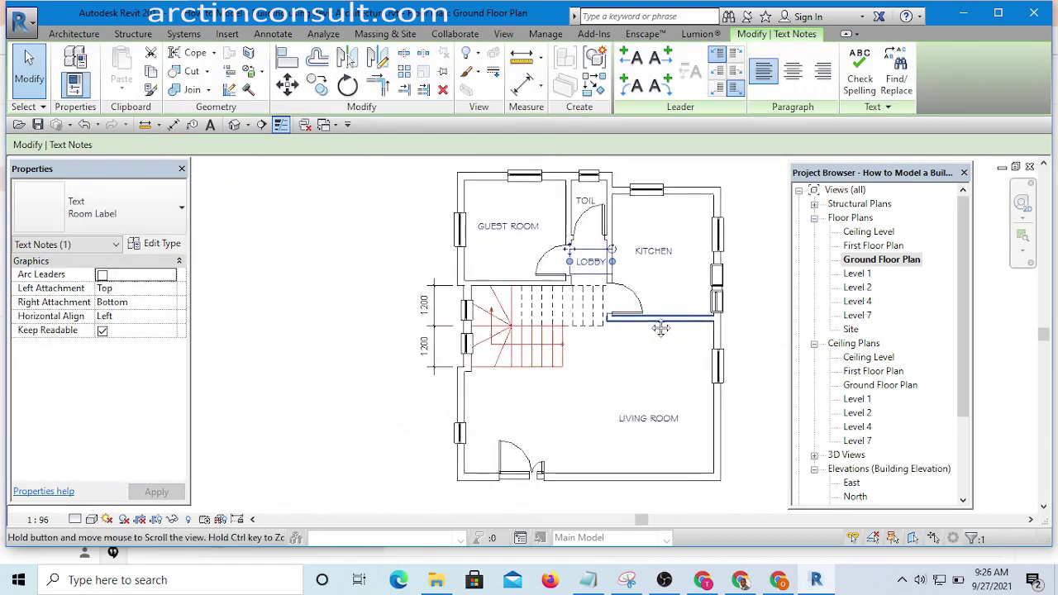
Copy and paste the LOBBY note into the area below the stairs.
{"action": "key", "text": "Escape"}
{"action": "left_click", "coordinate": [578, 254]}
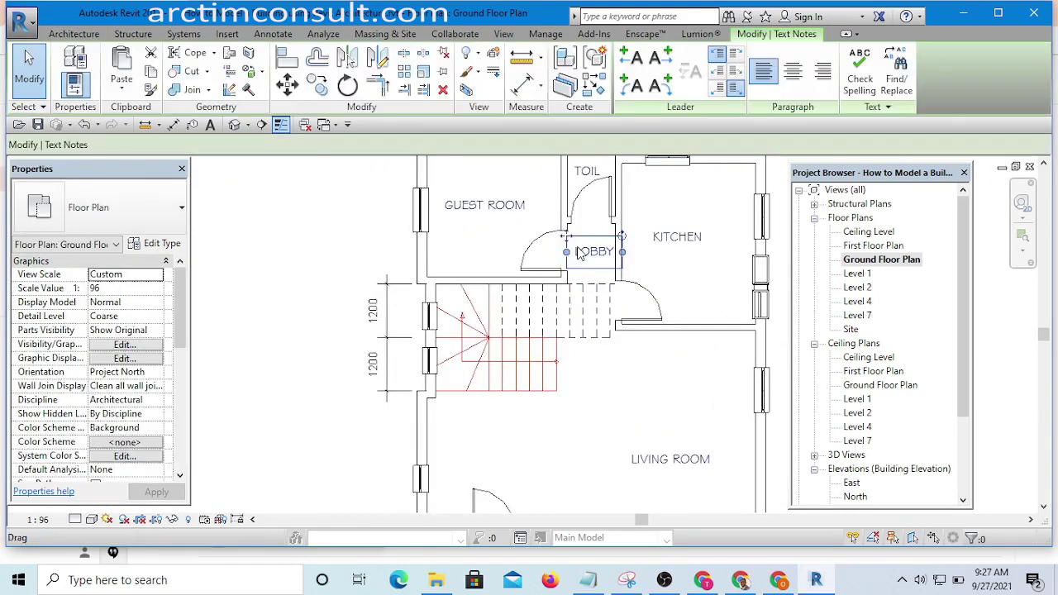
{"action": "key", "text": "ctrl+c"}
{"action": "key", "text": "ctrl+v"}
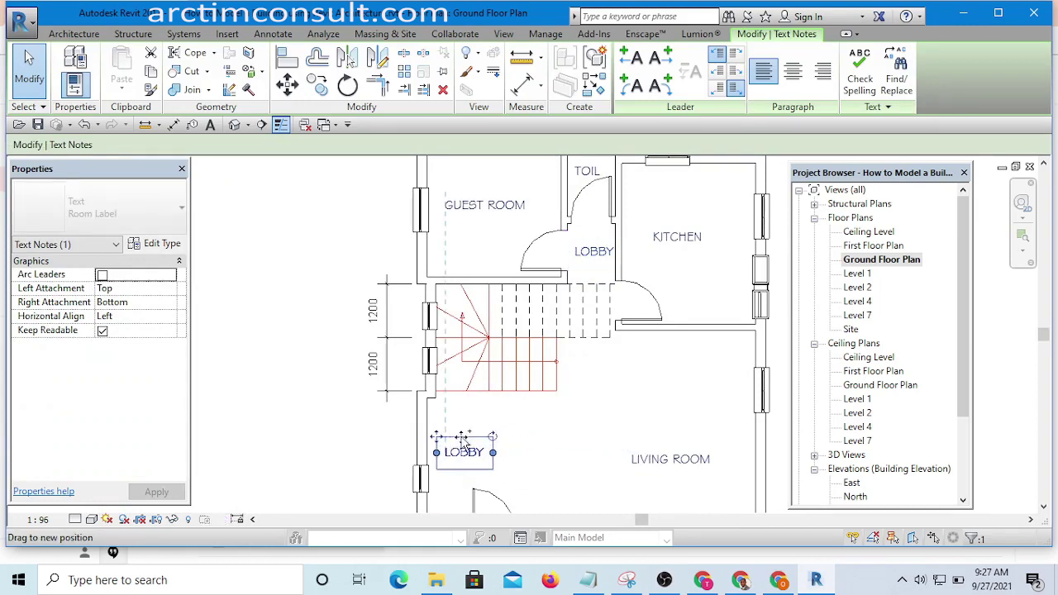
{"action": "left_click", "coordinate": [465, 446]}
{"action": "scroll", "coordinate": [544, 490], "scroll_direction": "up", "scroll_amount": 5}
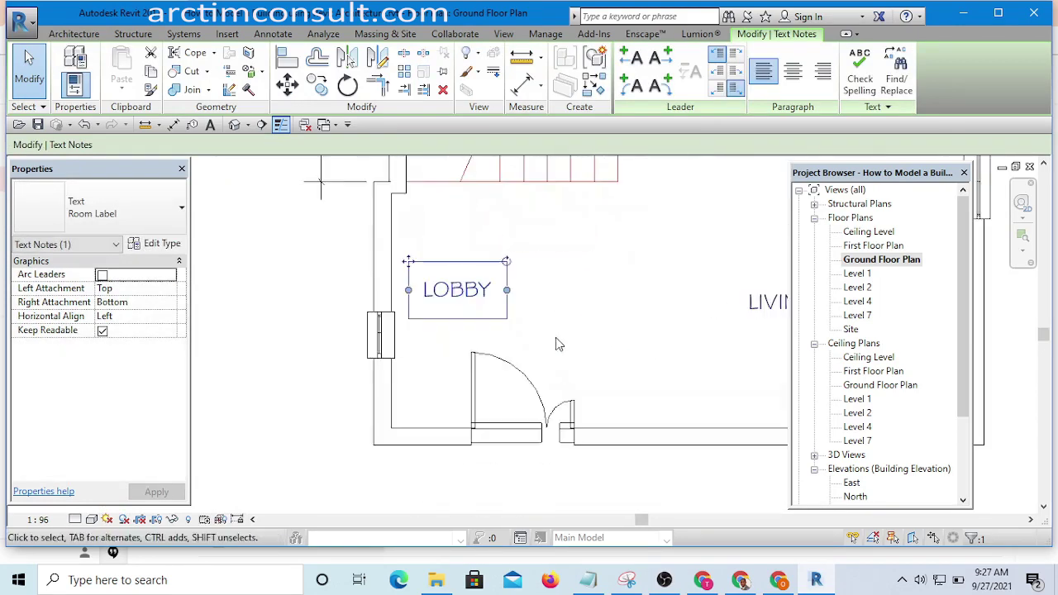
Change the pasted note's text to 'DINNING'.
{"action": "left_click", "coordinate": [407, 354]}
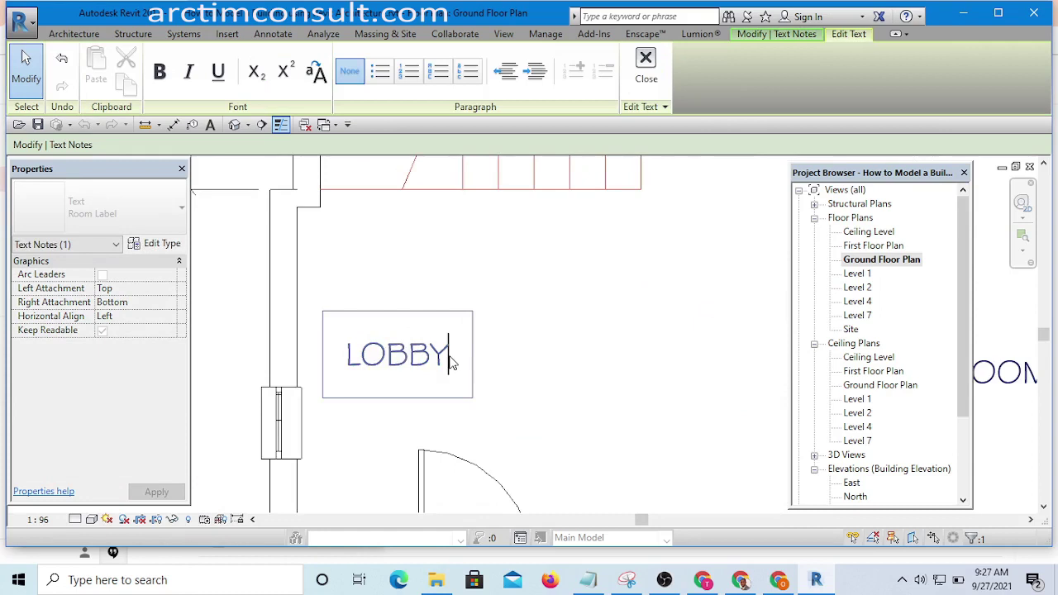
{"action": "left_click_drag", "start_coordinate": [448, 357], "coordinate": [309, 362]}
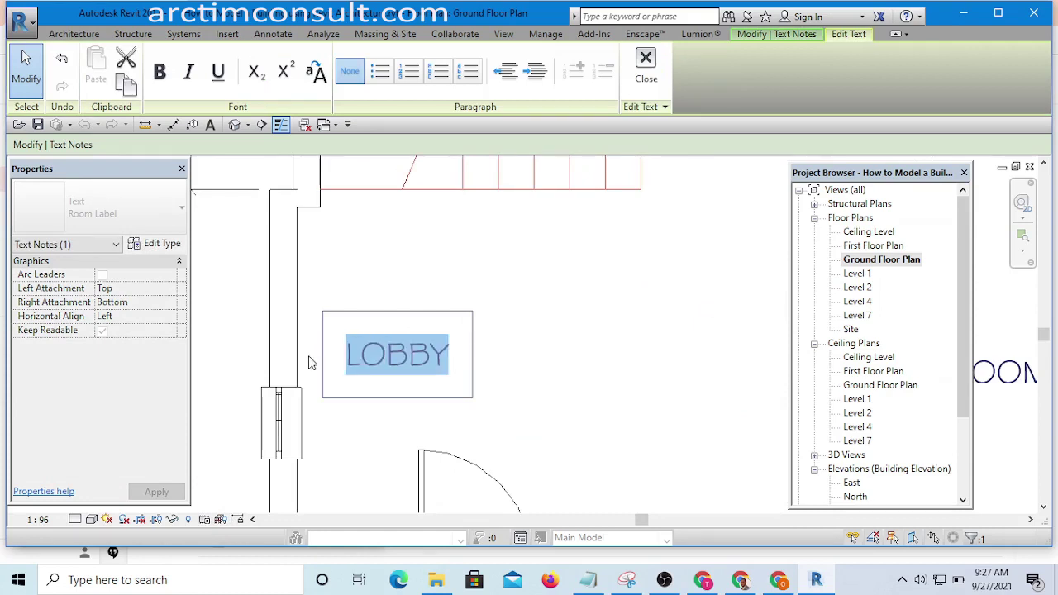
{"action": "left_click_drag", "start_coordinate": [439, 374], "coordinate": [322, 359]}
{"action": "left_click", "coordinate": [453, 370]}
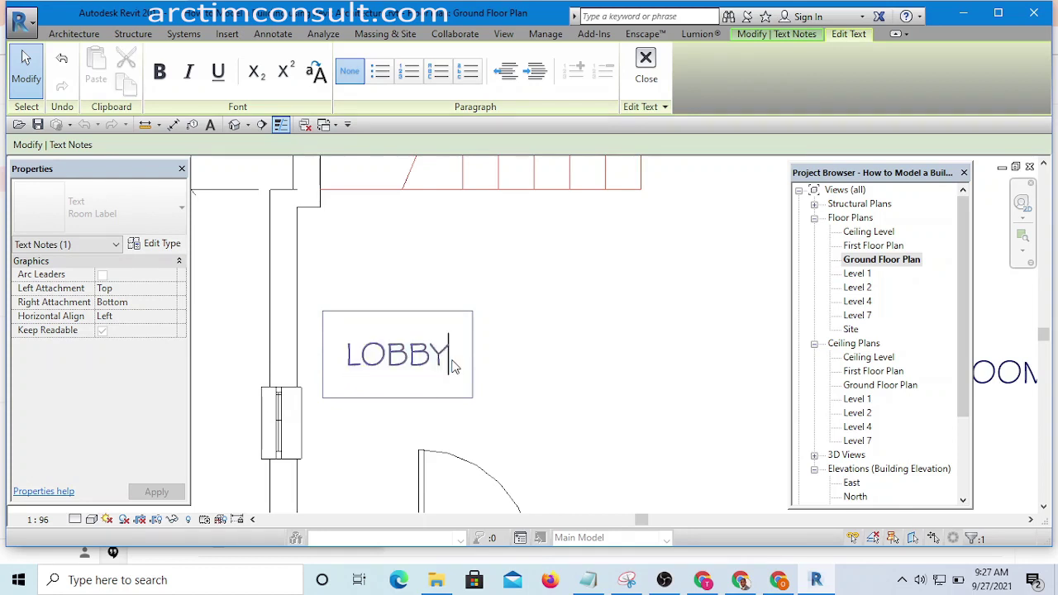
{"action": "key", "text": "BackSpace"}
{"action": "key", "text": "BackSpace"}
{"action": "key", "text": "BackSpace"}
{"action": "key", "text": "BackSpace"}
{"action": "key", "text": "BackSpace"}
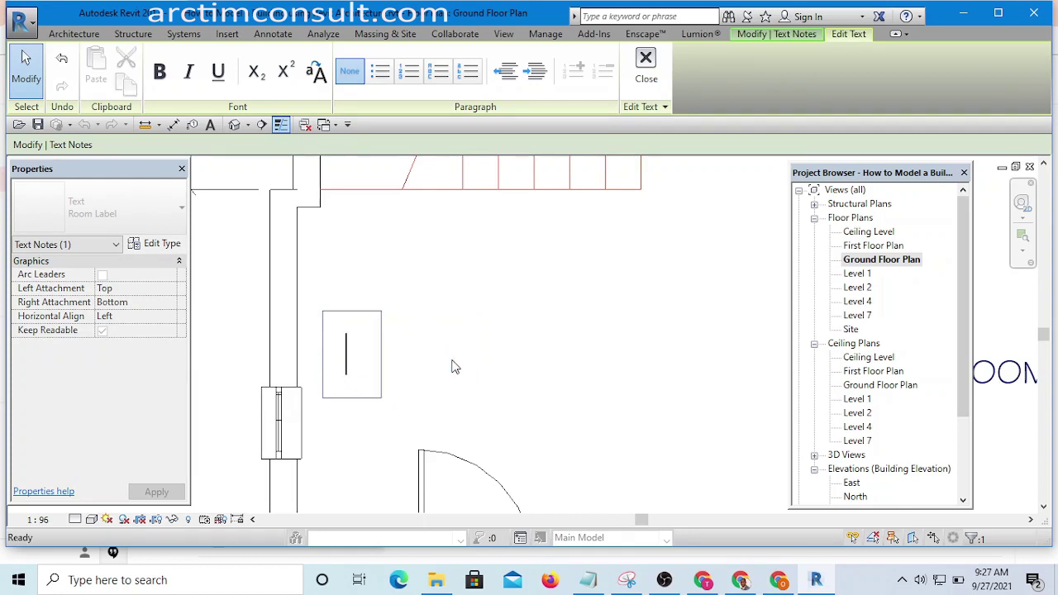
{"action": "type", "text": "DINNING"}
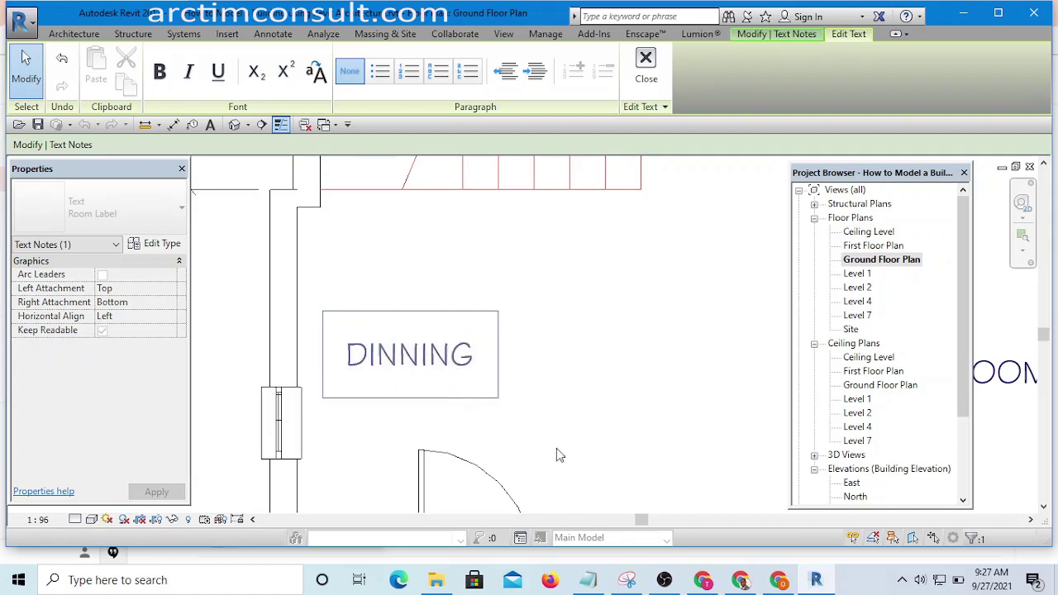
{"action": "left_click", "coordinate": [637, 449]}
{"action": "scroll", "coordinate": [562, 420], "scroll_direction": "down", "scroll_amount": 5}
Pan and zoom to review all six room labels, then deselect the DINNING note.
{"action": "middle_click_drag", "start_coordinate": [609, 410], "coordinate": [495, 433]}
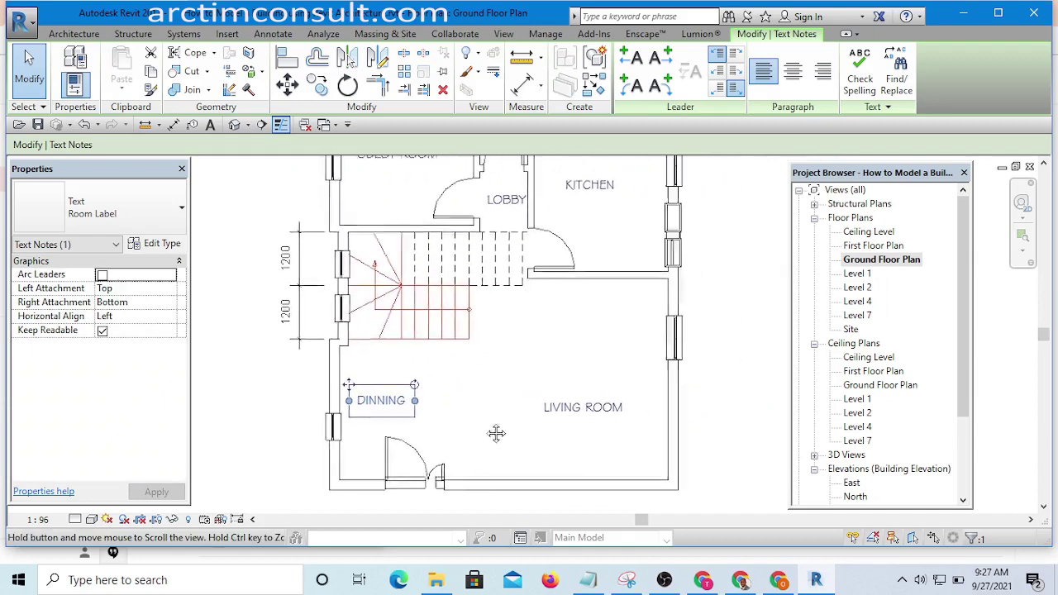
{"action": "scroll", "coordinate": [496, 432], "scroll_direction": "down", "scroll_amount": 2}
{"action": "scroll", "coordinate": [508, 393], "scroll_direction": "up", "scroll_amount": 4}
{"action": "scroll", "coordinate": [466, 411], "scroll_direction": "down", "scroll_amount": 4}
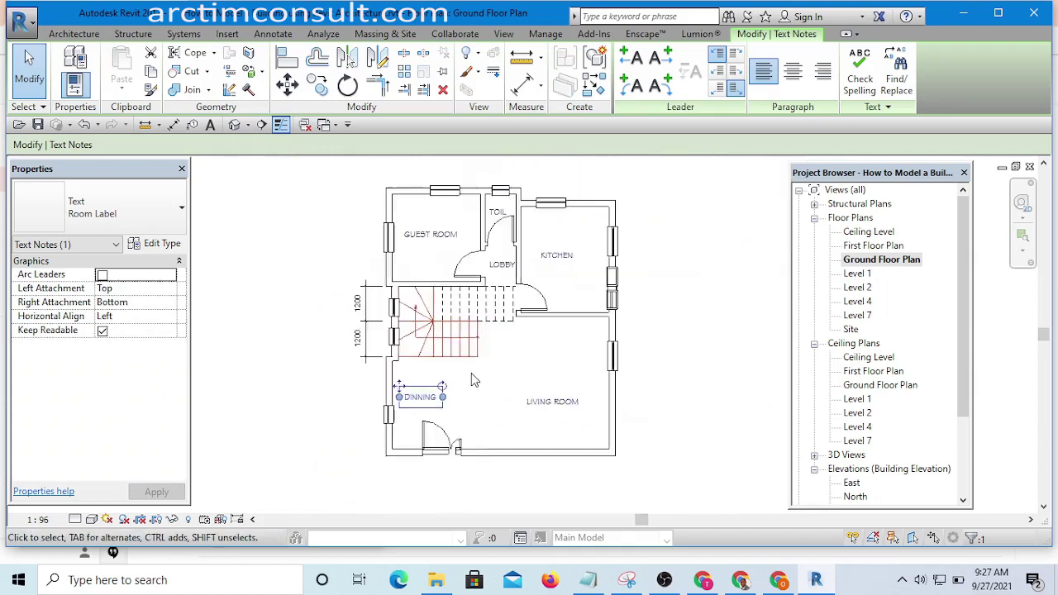
{"action": "scroll", "coordinate": [467, 405], "scroll_direction": "up", "scroll_amount": 4}
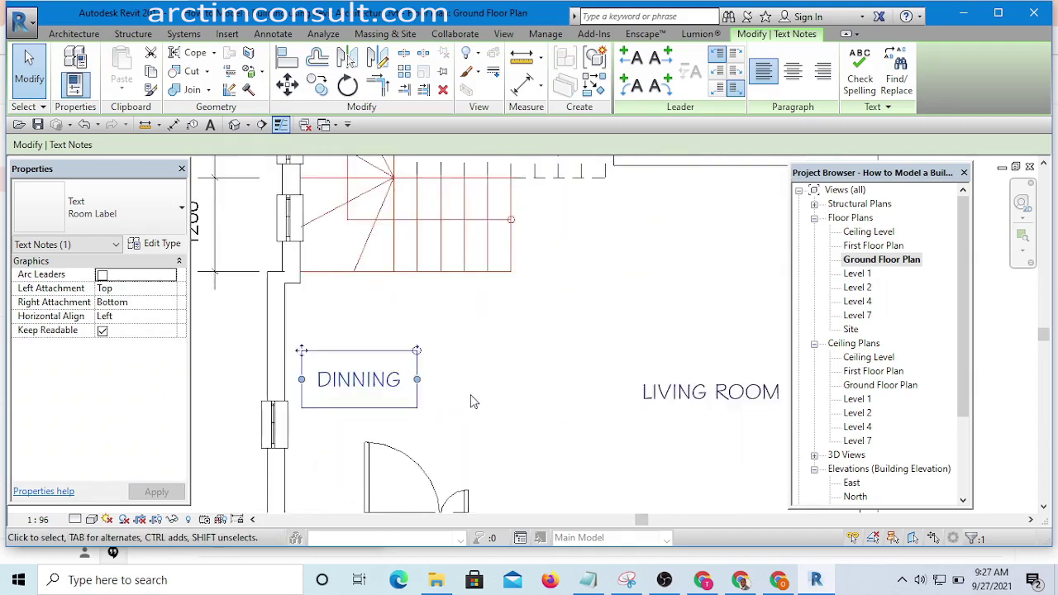
{"action": "scroll", "coordinate": [472, 376], "scroll_direction": "down", "scroll_amount": 5}
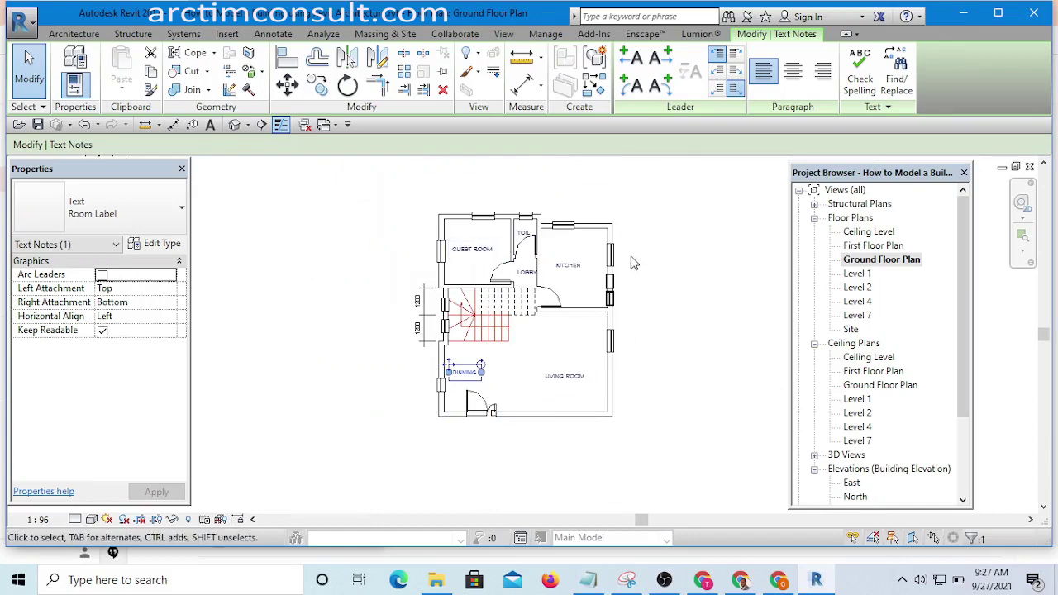
{"action": "scroll", "coordinate": [488, 380], "scroll_direction": "up", "scroll_amount": 2}
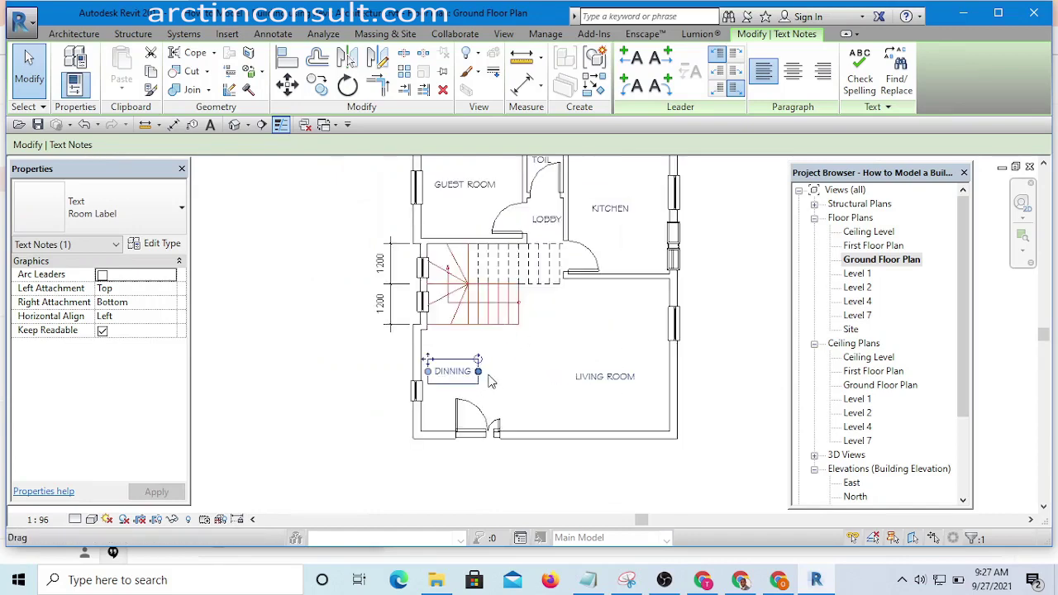
{"action": "scroll", "coordinate": [489, 380], "scroll_direction": "up", "scroll_amount": 2}
{"action": "left_click", "coordinate": [557, 399]}
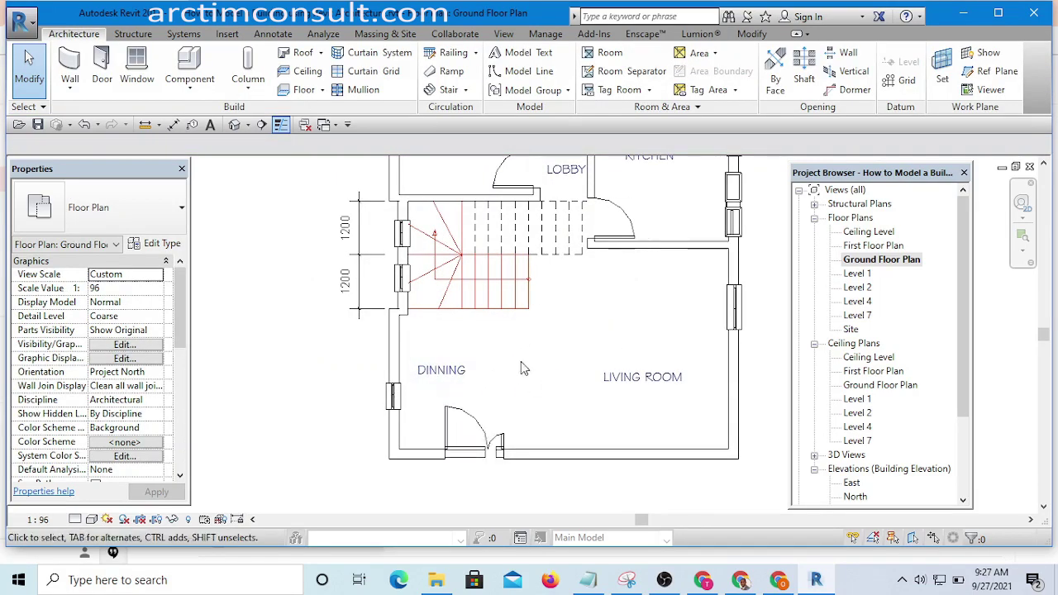
{"action": "scroll", "coordinate": [521, 368], "scroll_direction": "down", "scroll_amount": 5}
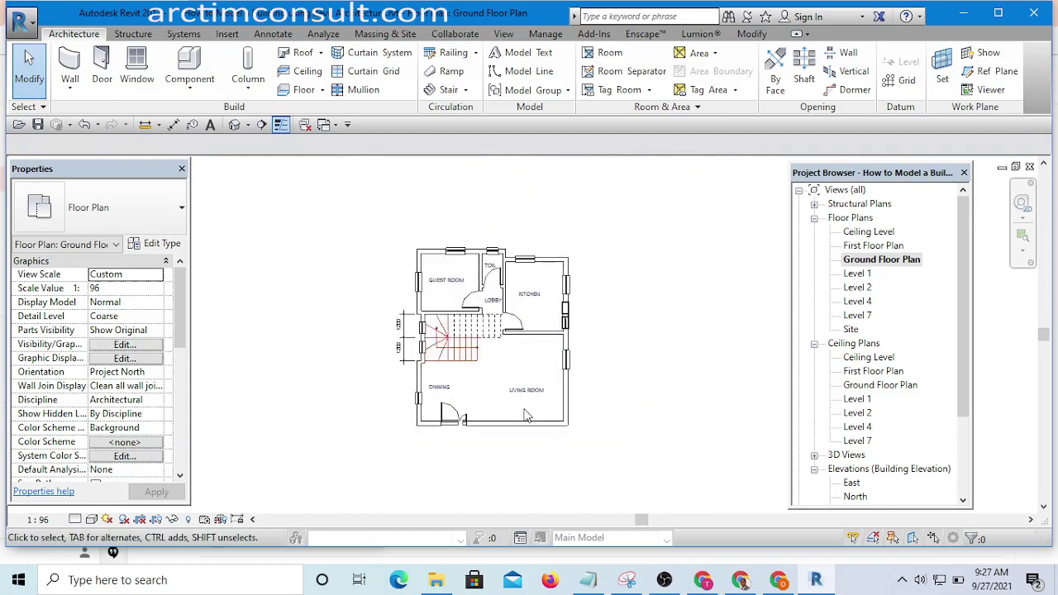
{"action": "scroll", "coordinate": [526, 415], "scroll_direction": "up", "scroll_amount": 3}
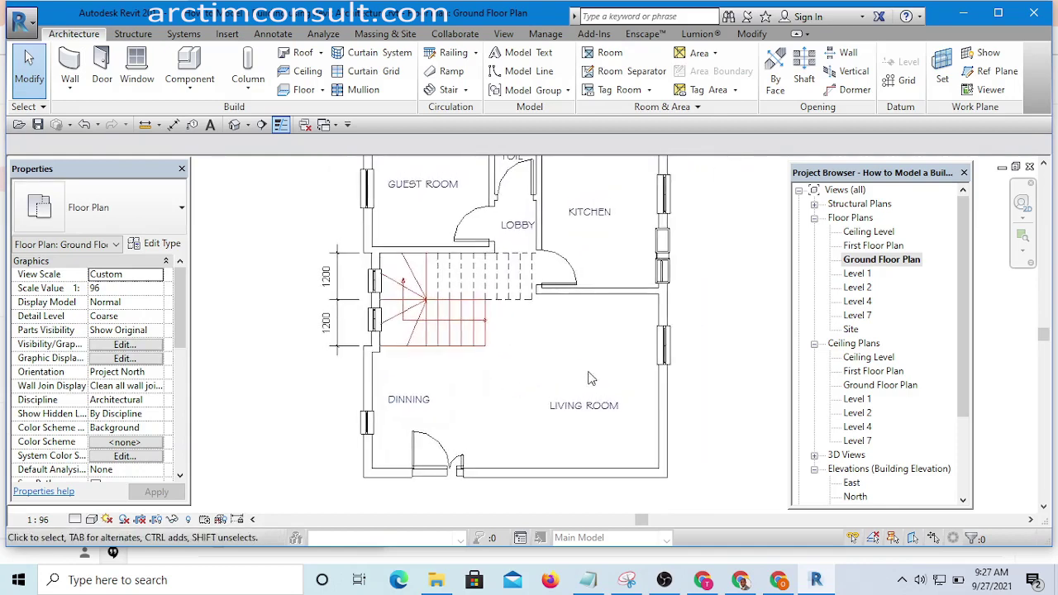
{"action": "scroll", "coordinate": [591, 377], "scroll_direction": "down", "scroll_amount": 1}
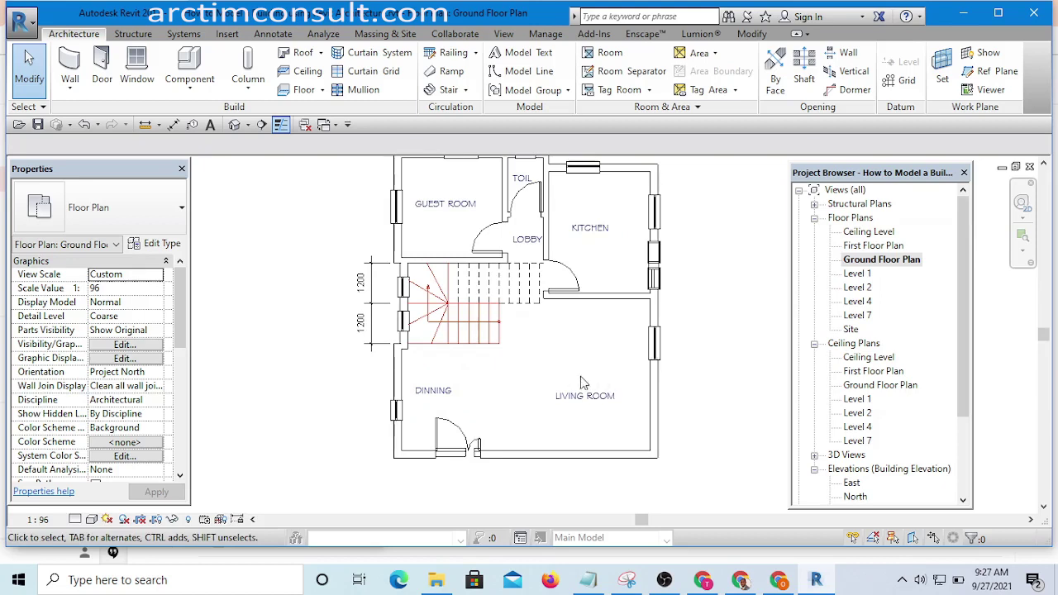
{"action": "scroll", "coordinate": [612, 377], "scroll_direction": "down", "scroll_amount": 1}
{"action": "scroll", "coordinate": [571, 430], "scroll_direction": "up", "scroll_amount": 3}
{"action": "middle_click_drag", "start_coordinate": [571, 431], "coordinate": [587, 383]}
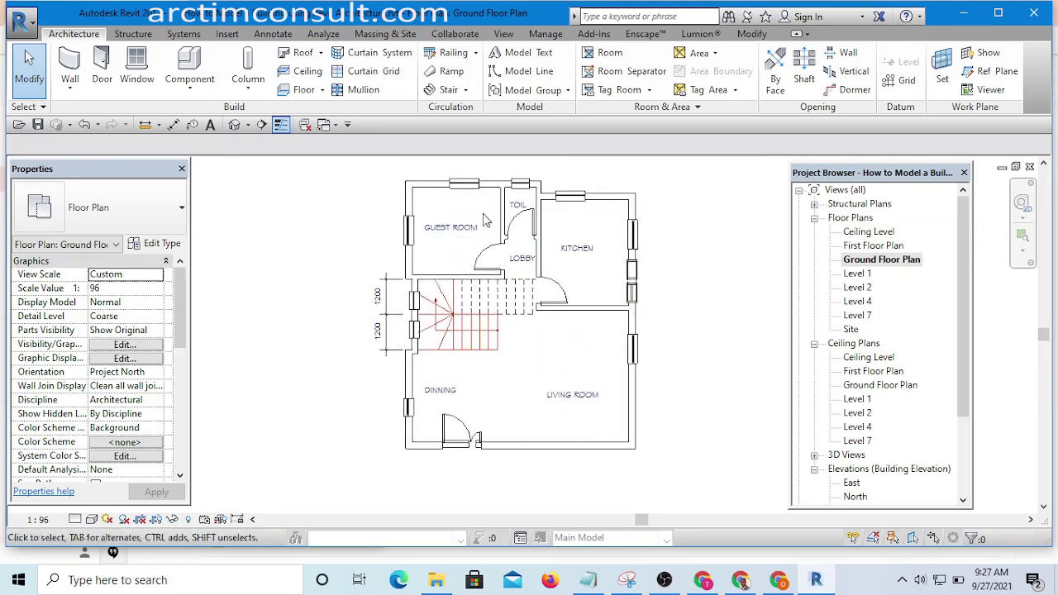
{"action": "scroll", "coordinate": [595, 390], "scroll_direction": "up", "scroll_amount": 2}
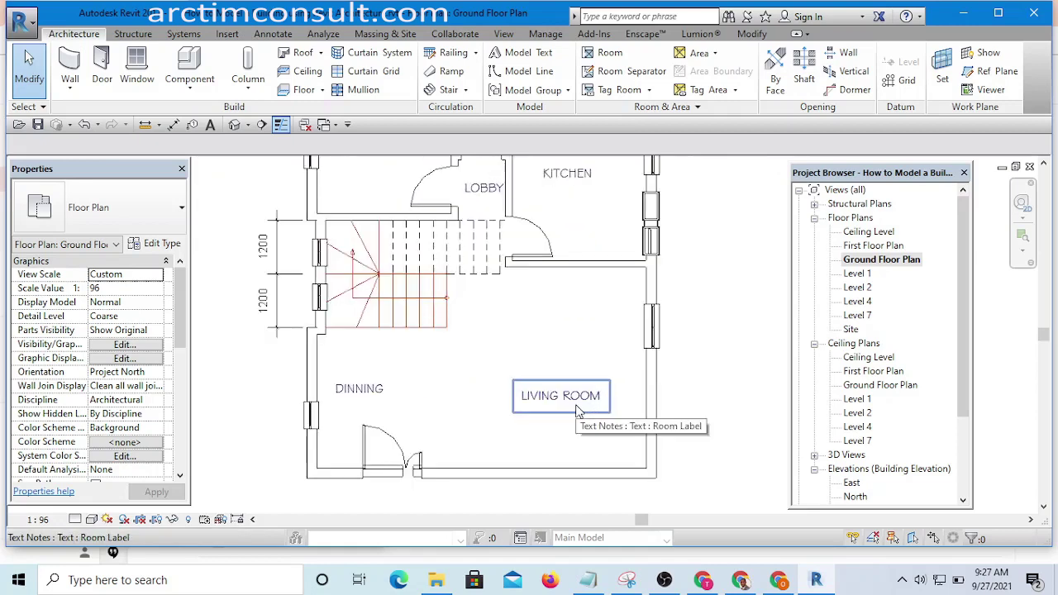
{"action": "scroll", "coordinate": [579, 411], "scroll_direction": "down", "scroll_amount": 2}
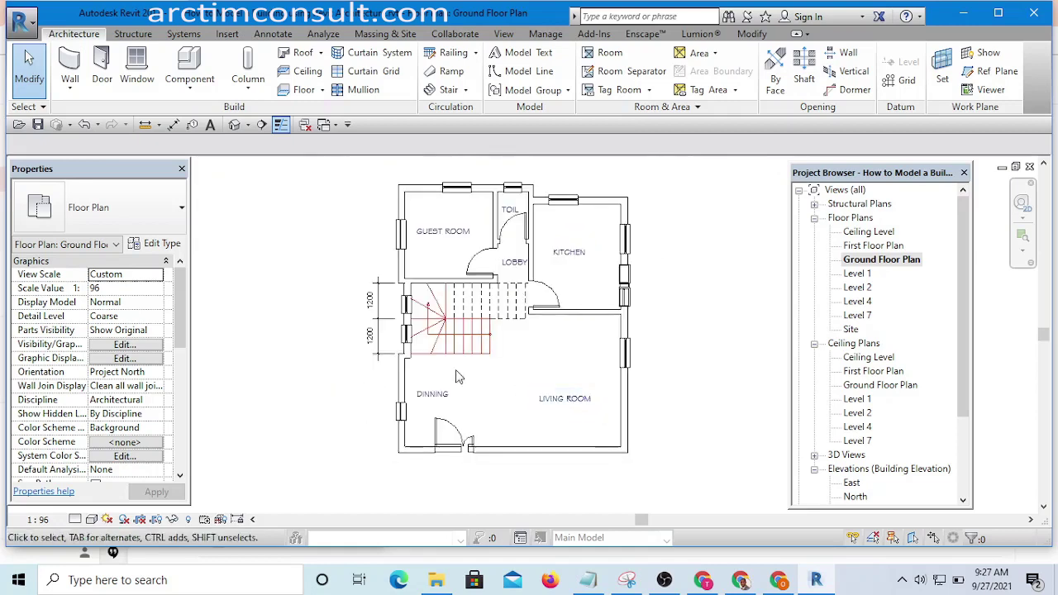
{"action": "scroll", "coordinate": [577, 380], "scroll_direction": "up", "scroll_amount": 1}
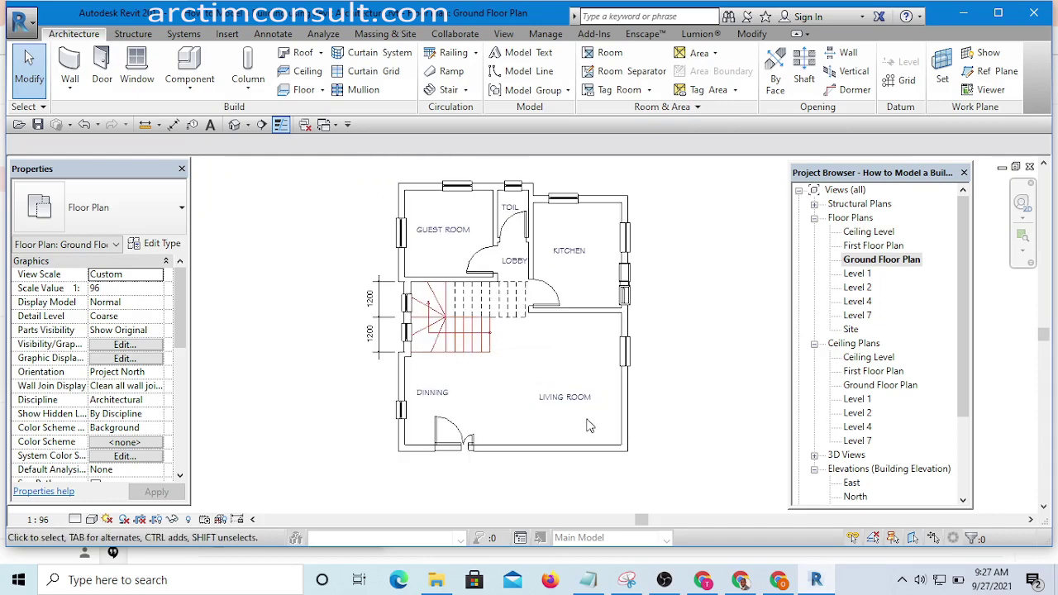
{"action": "middle_click_drag", "start_coordinate": [553, 454], "coordinate": [543, 402]}
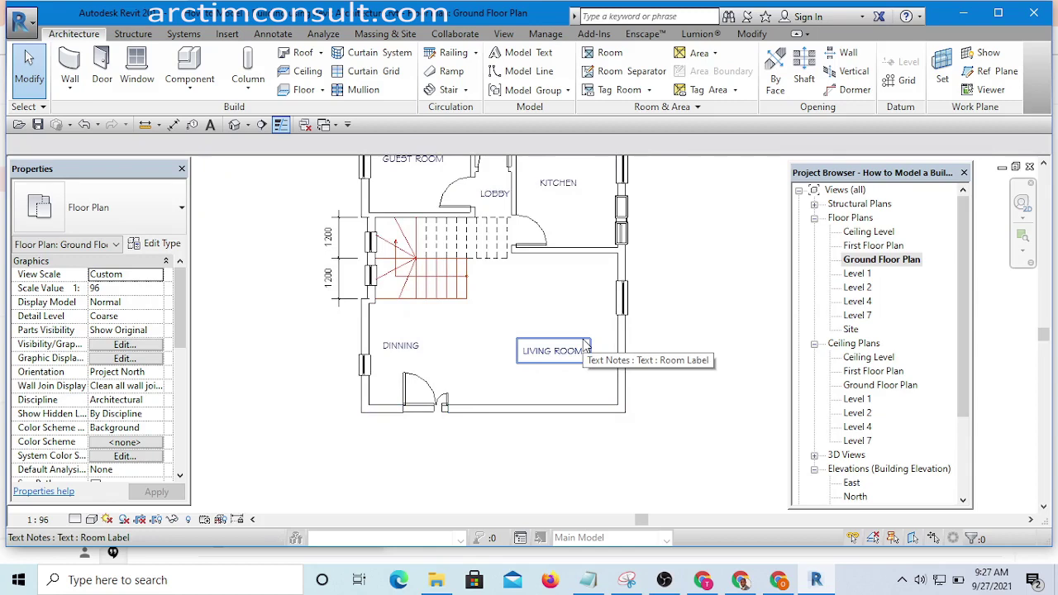
{"action": "scroll", "coordinate": [628, 326], "scroll_direction": "down", "scroll_amount": 3}
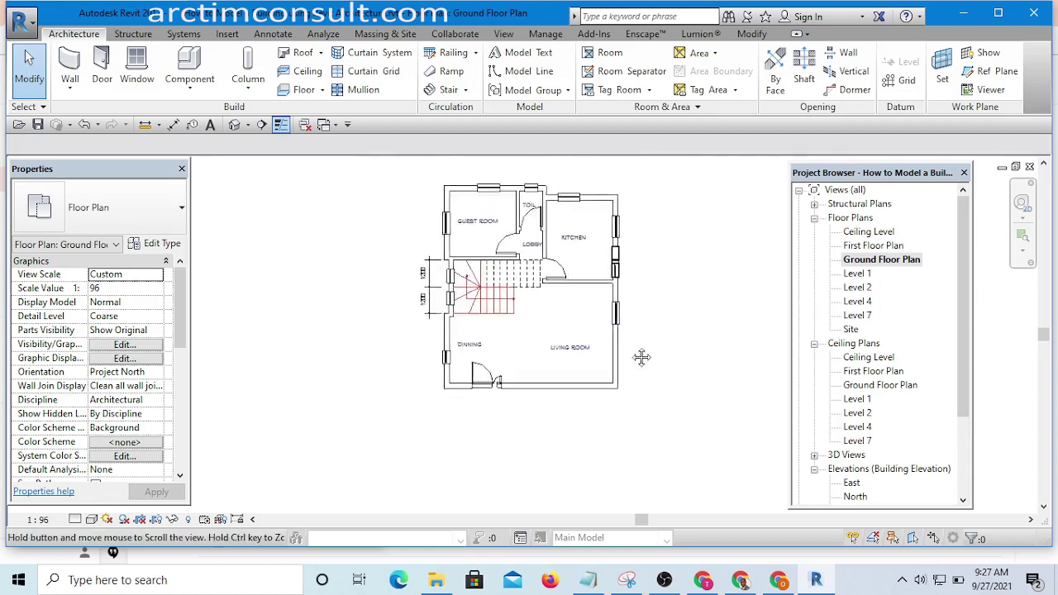
{"action": "middle_click_drag", "start_coordinate": [639, 359], "coordinate": [567, 383]}
{"action": "scroll", "coordinate": [567, 382], "scroll_direction": "up", "scroll_amount": 3}
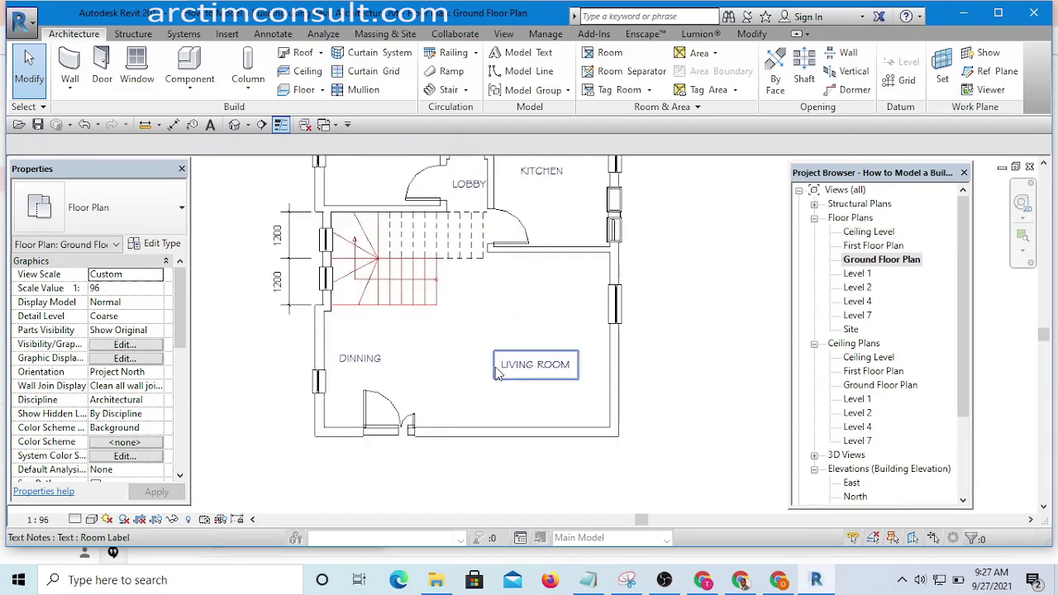
{"action": "scroll", "coordinate": [496, 388], "scroll_direction": "down", "scroll_amount": 3}
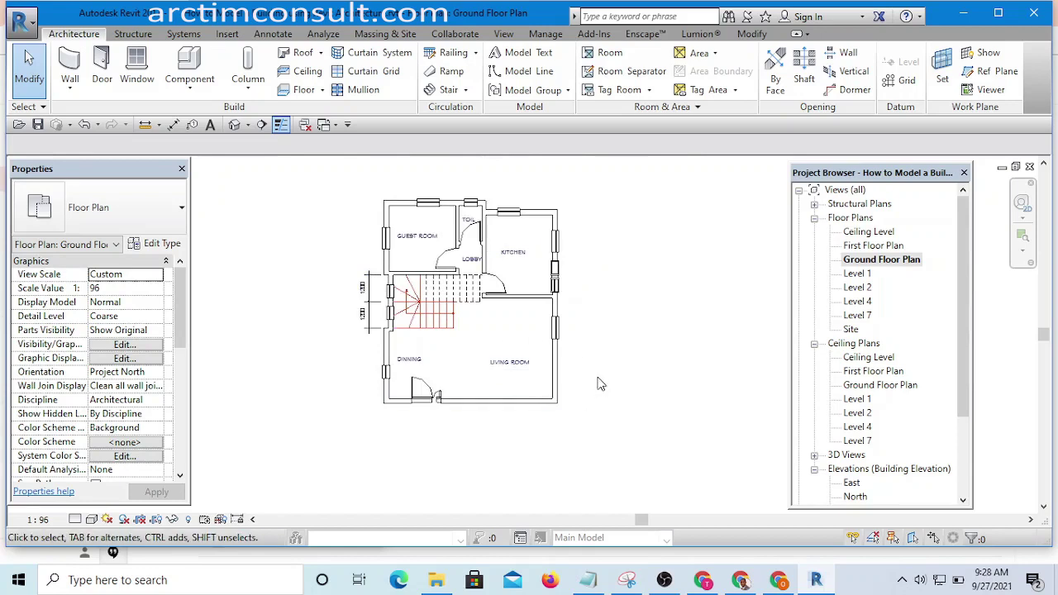